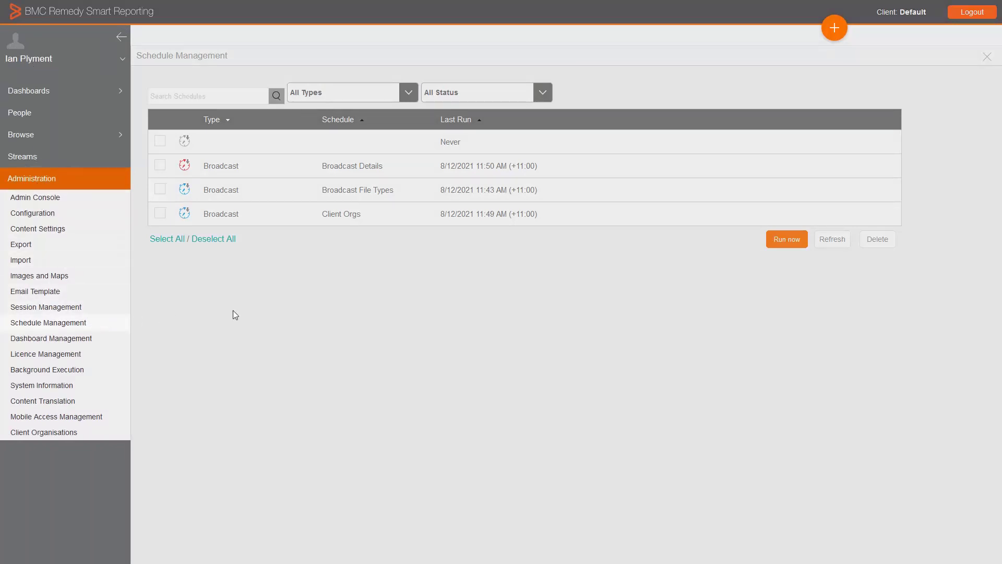
# Expand the Broadcast Details and Broadcast File Types schedules to examine their status and delivery settings.
pyautogui.click(281, 306)
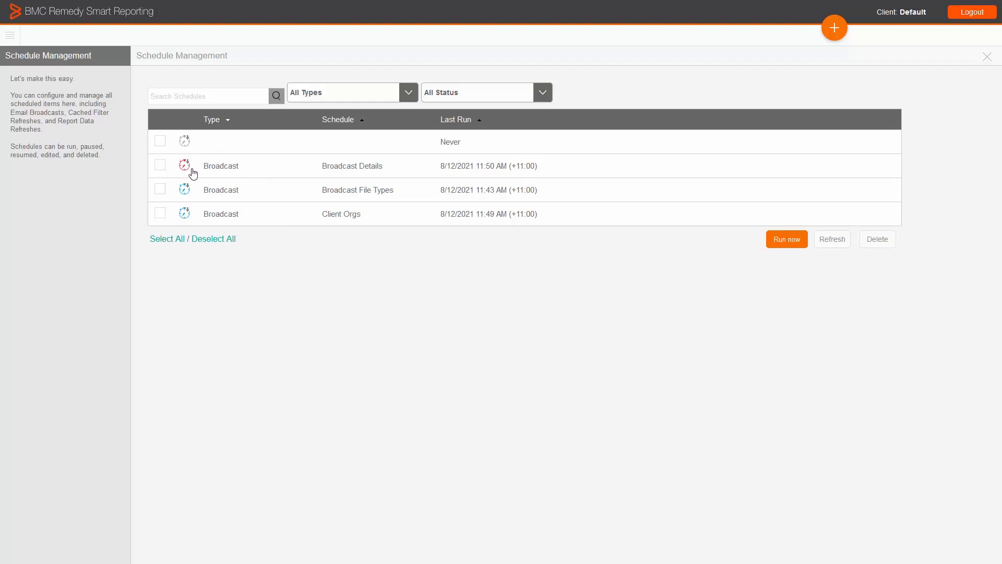
pyautogui.click(227, 169)
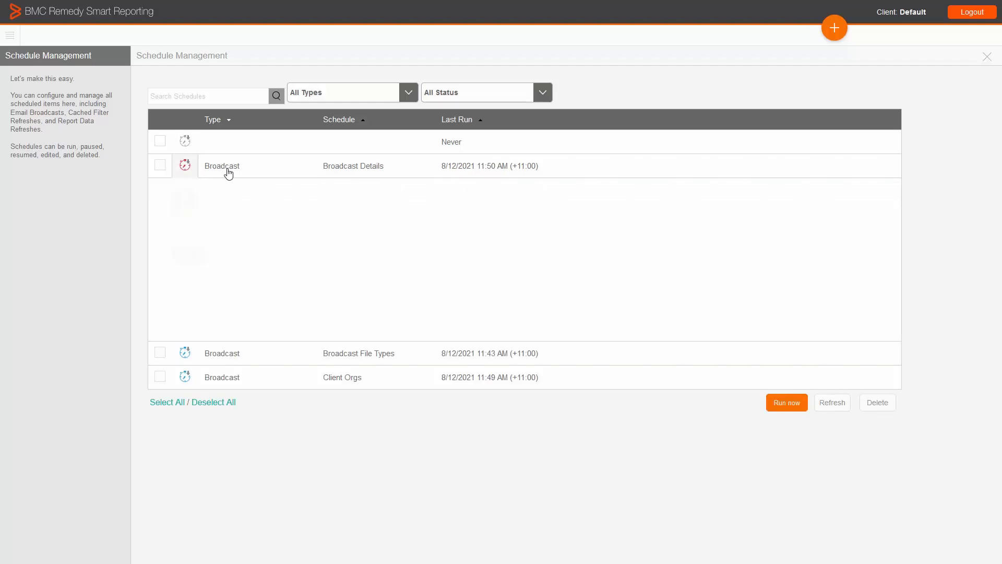
pyautogui.click(230, 352)
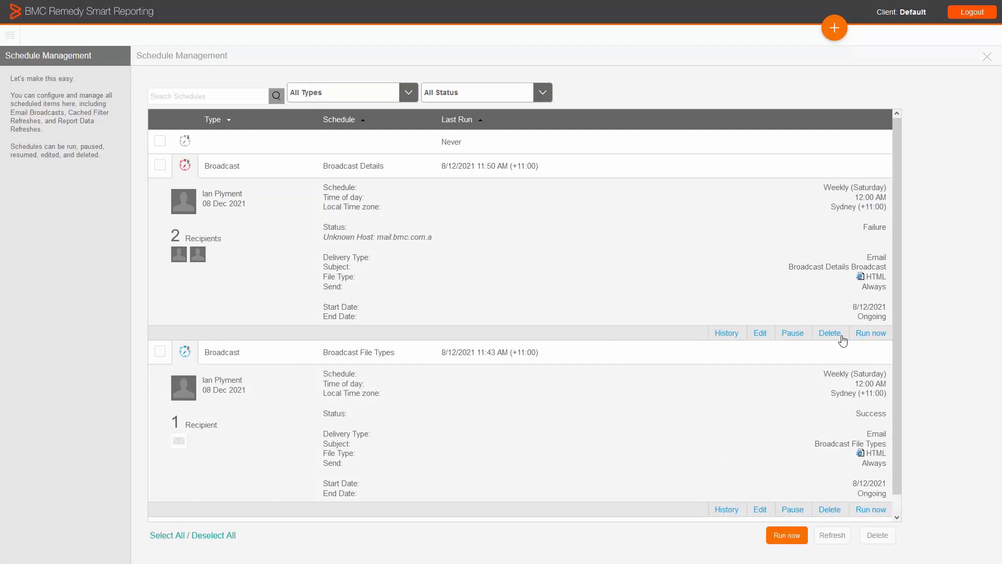
# Review the Broadcast Details run history, including the recipient list of the 8/12/2021 11:50 AM run, and return to the schedule list.
pyautogui.click(740, 334)
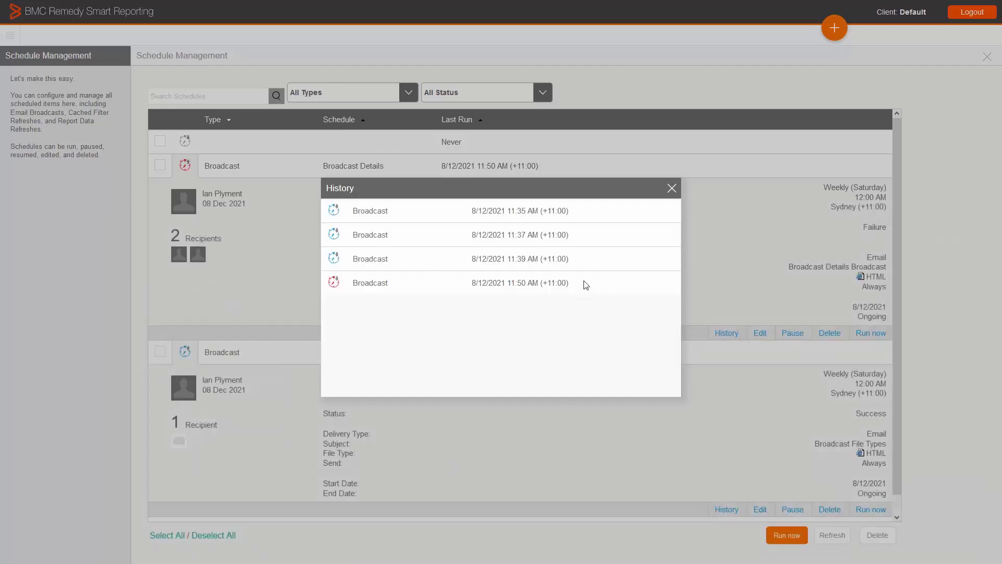
pyautogui.click(371, 284)
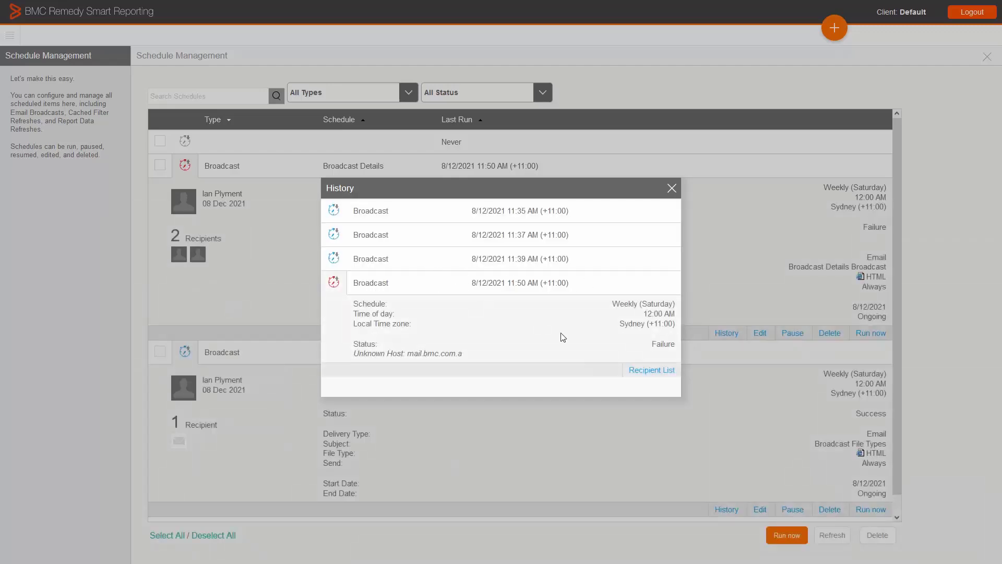
pyautogui.click(666, 371)
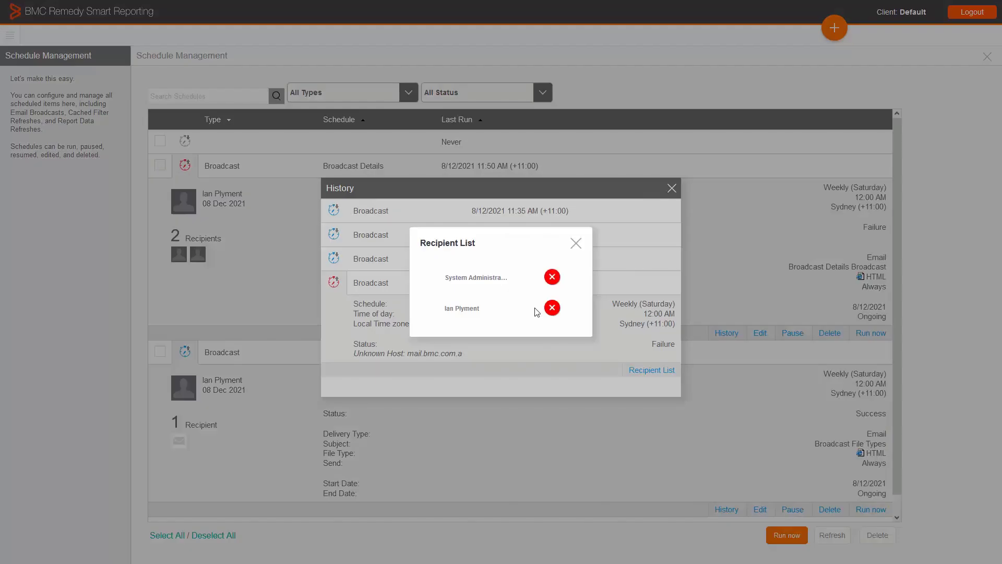
pyautogui.click(576, 244)
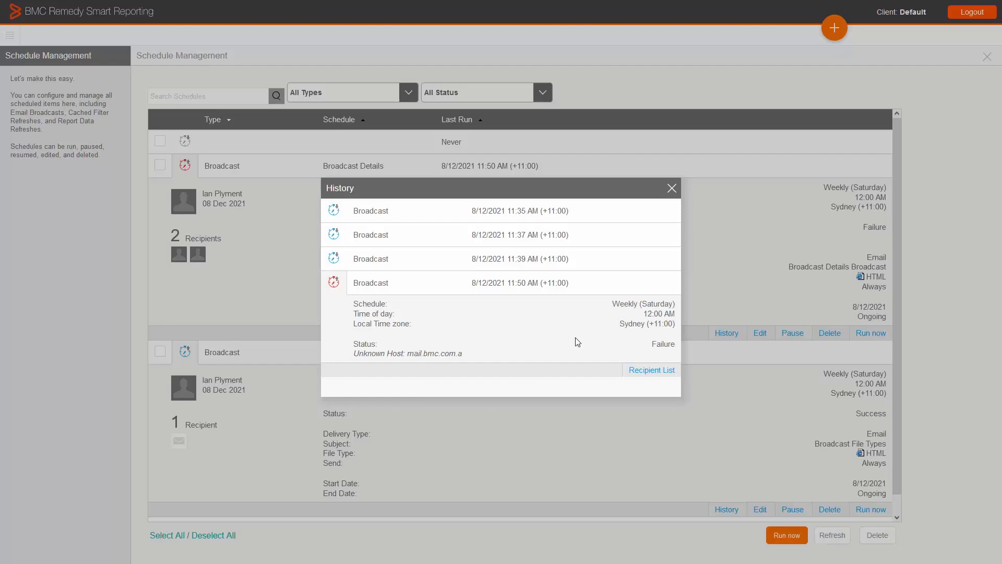
pyautogui.click(671, 189)
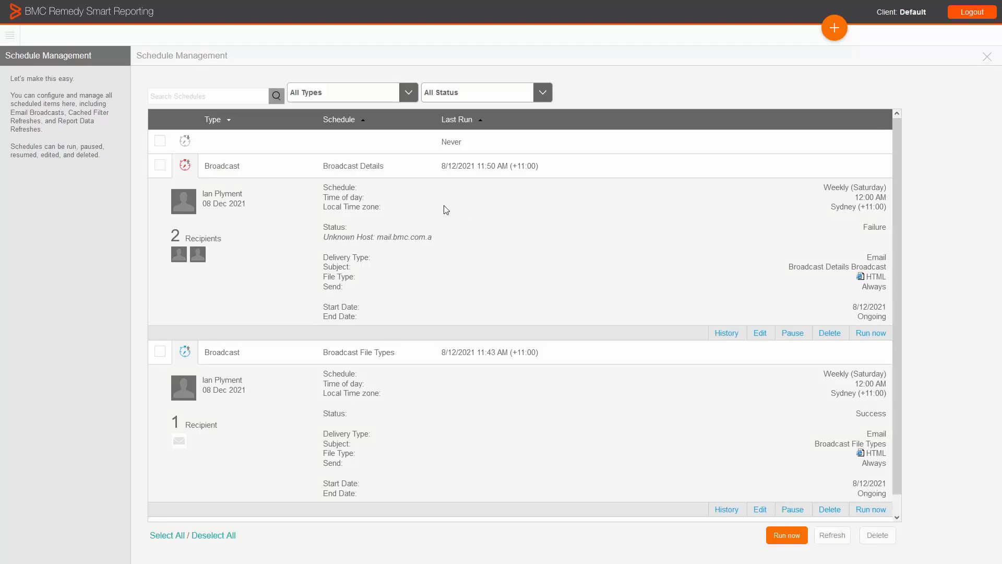
# Open the Broadcast dashboard and dismiss its Drill Through hint to examine the broadcast reports.
pyautogui.click(10, 35)
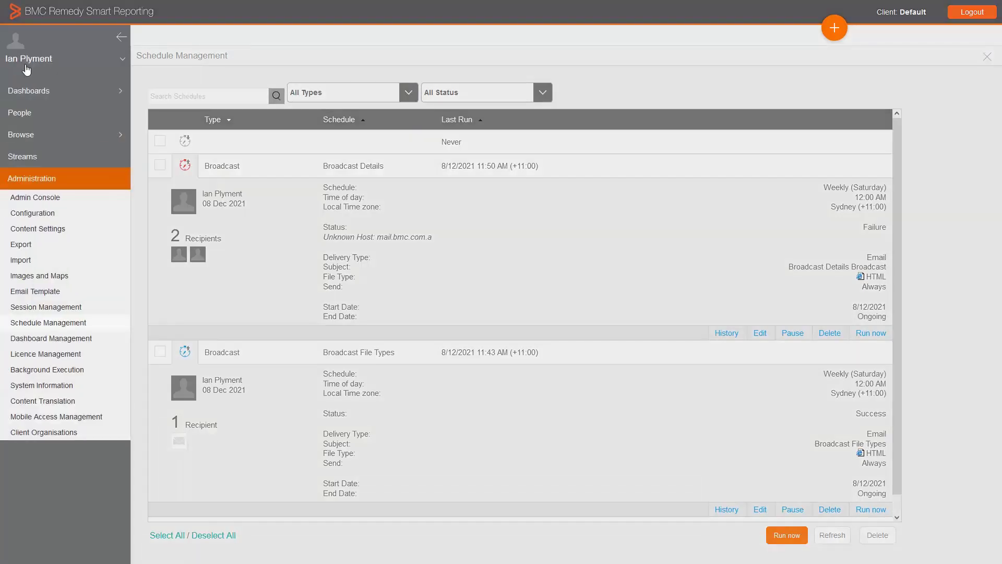
pyautogui.click(29, 91)
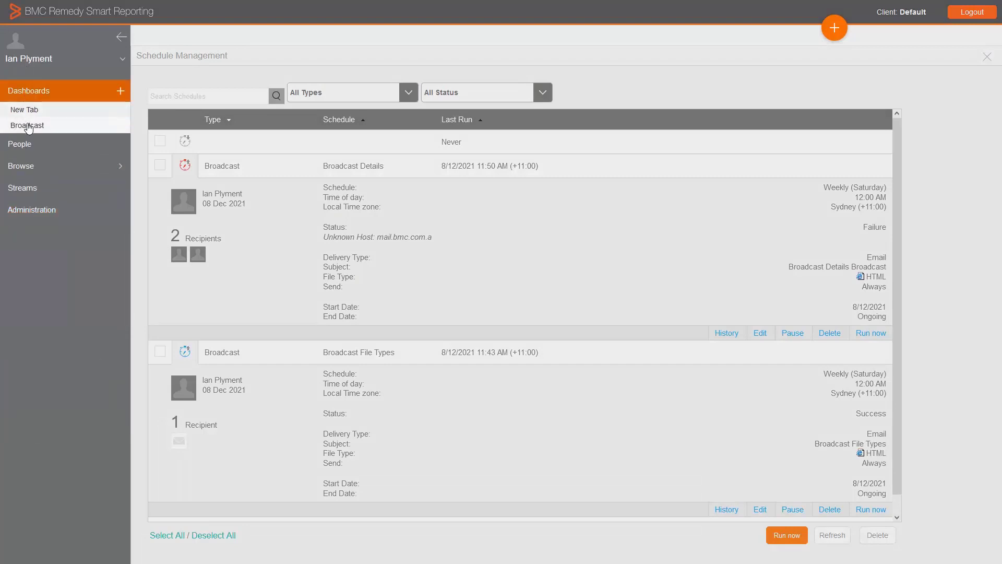
pyautogui.click(64, 124)
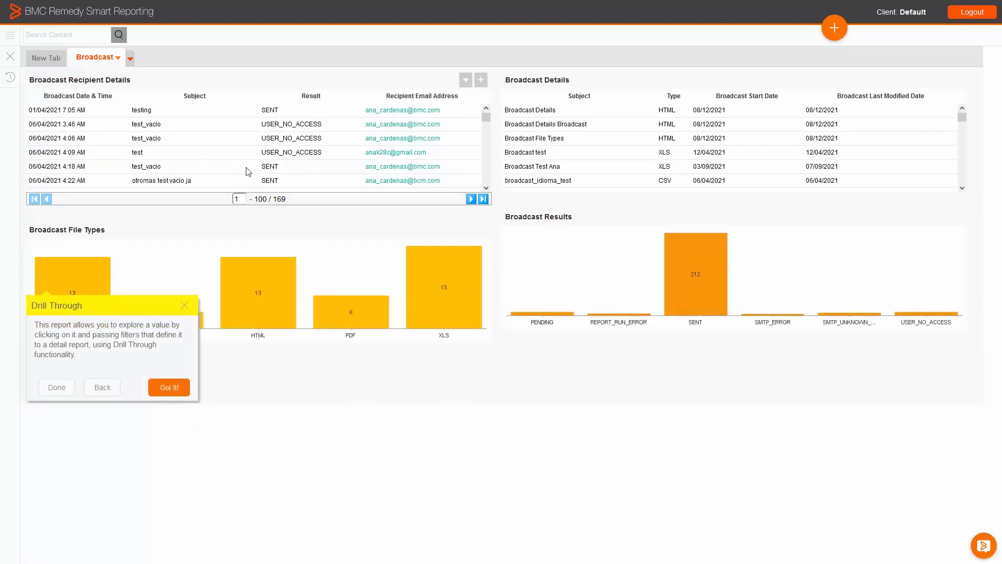
pyautogui.click(184, 305)
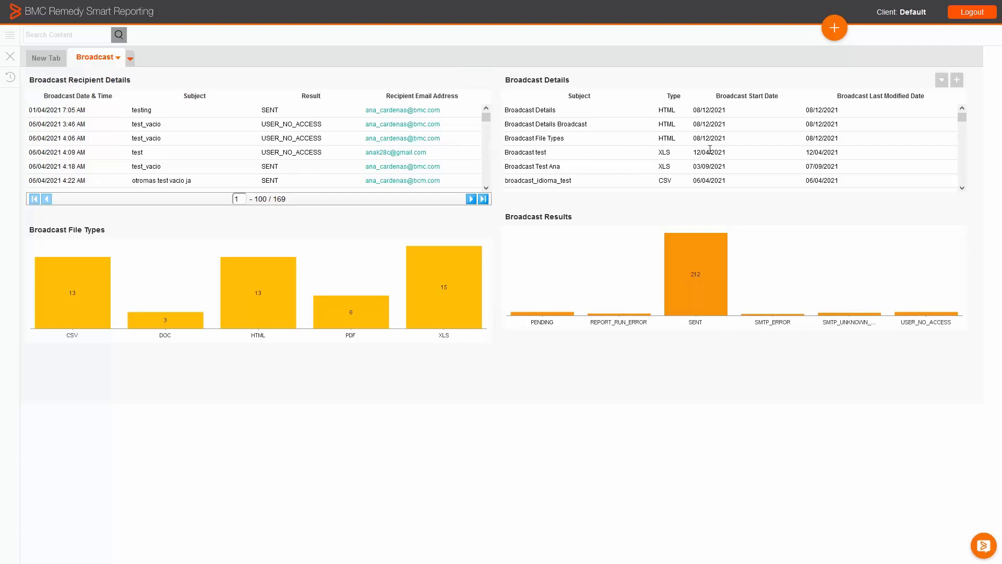
# Create a new view of type Multiple Tables on the Smart Reporting Repository DB data source.
pyautogui.click(834, 28)
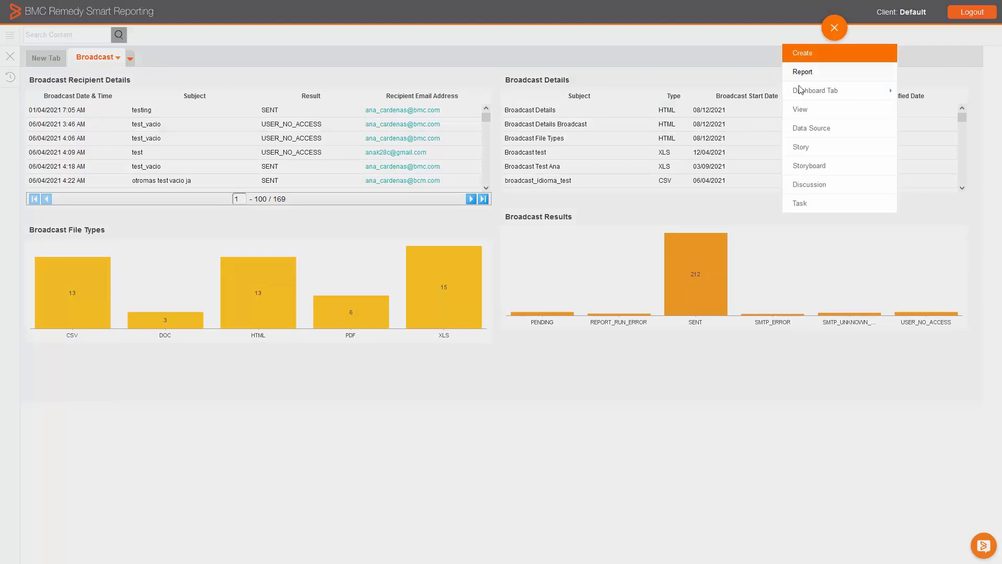
pyautogui.click(820, 118)
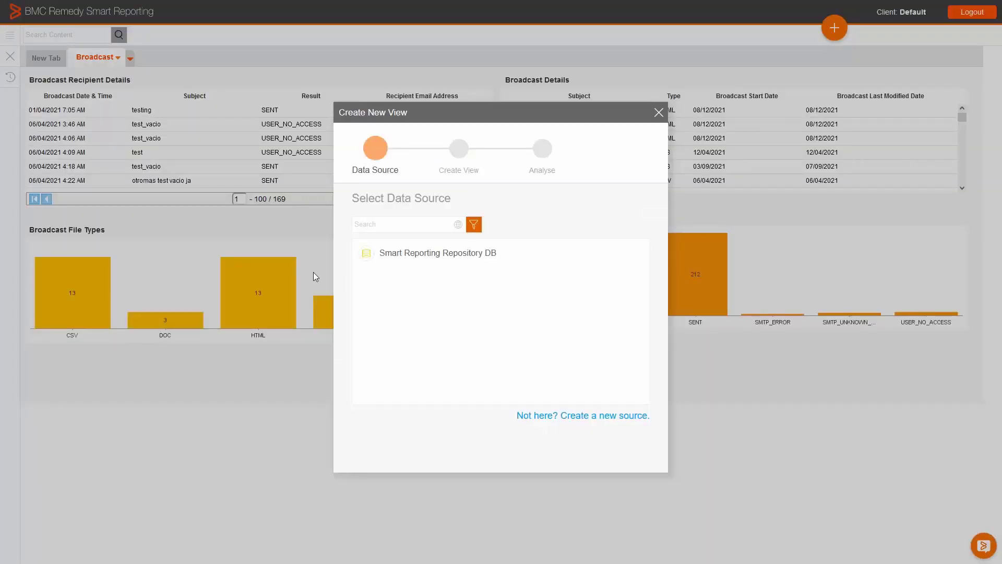
pyautogui.click(401, 256)
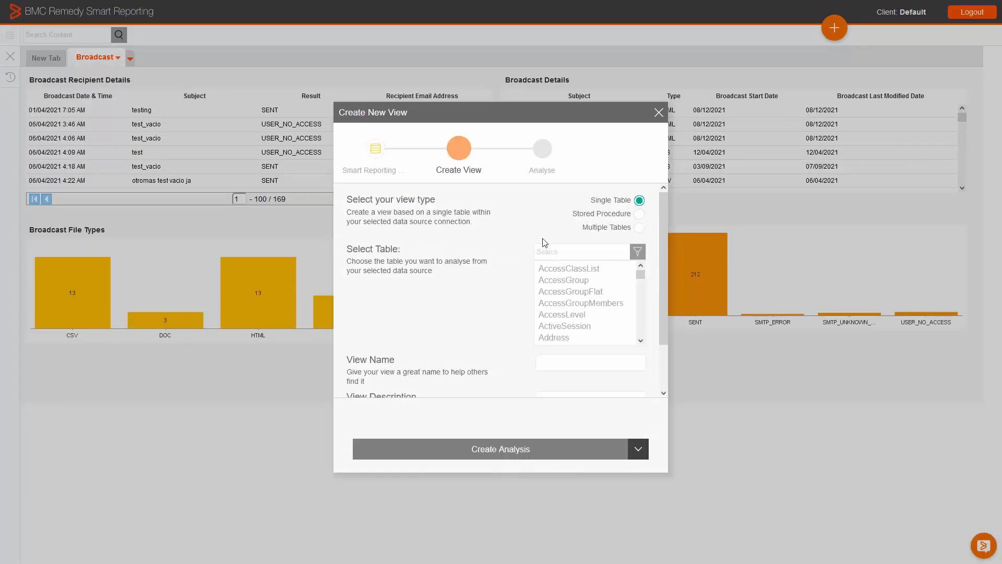
pyautogui.click(639, 229)
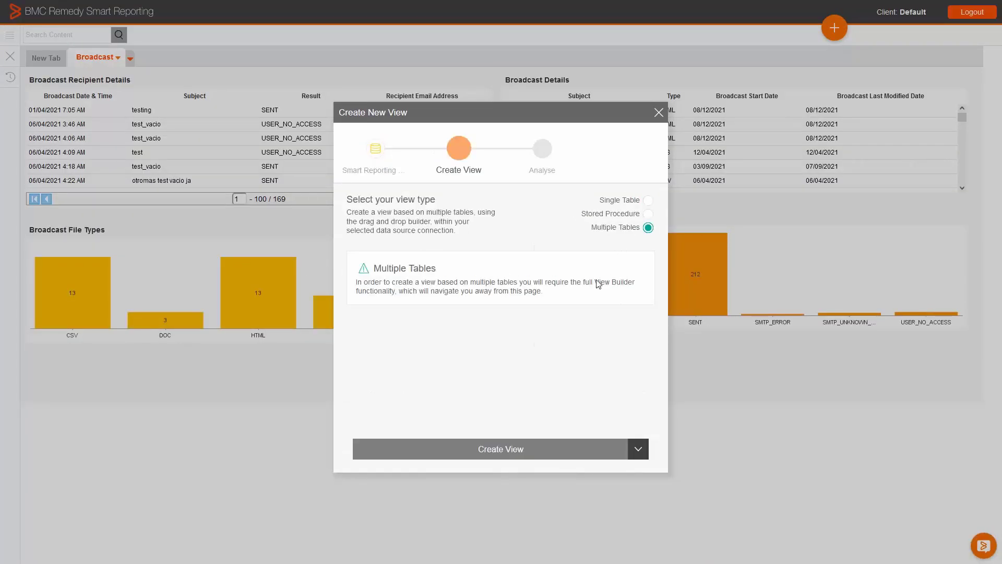
pyautogui.click(522, 450)
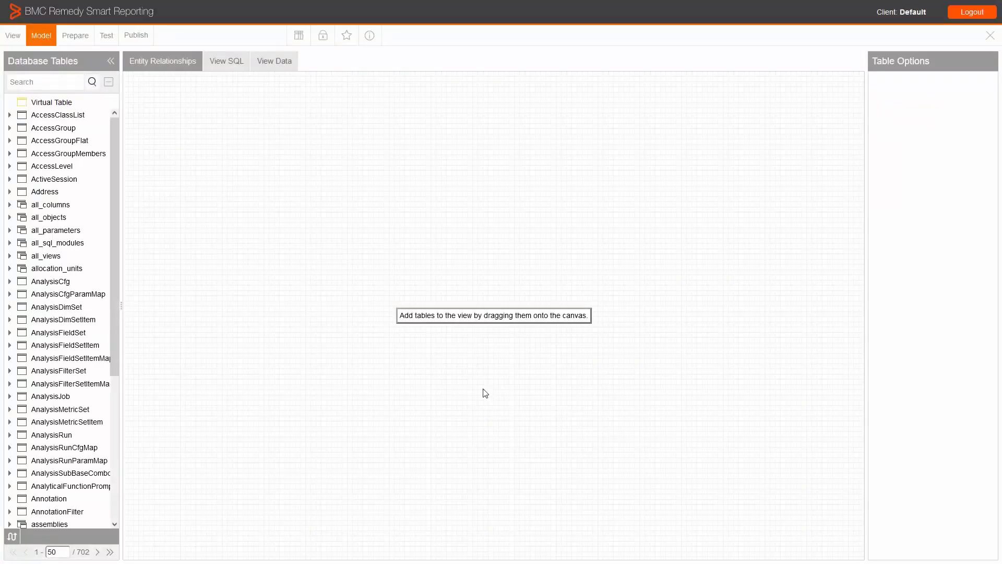
# Search the database tables for "task" and add the TaskSchedule table to the view canvas.
pyautogui.click(32, 85)
pyautogui.write('task')
pyautogui.press('Return')
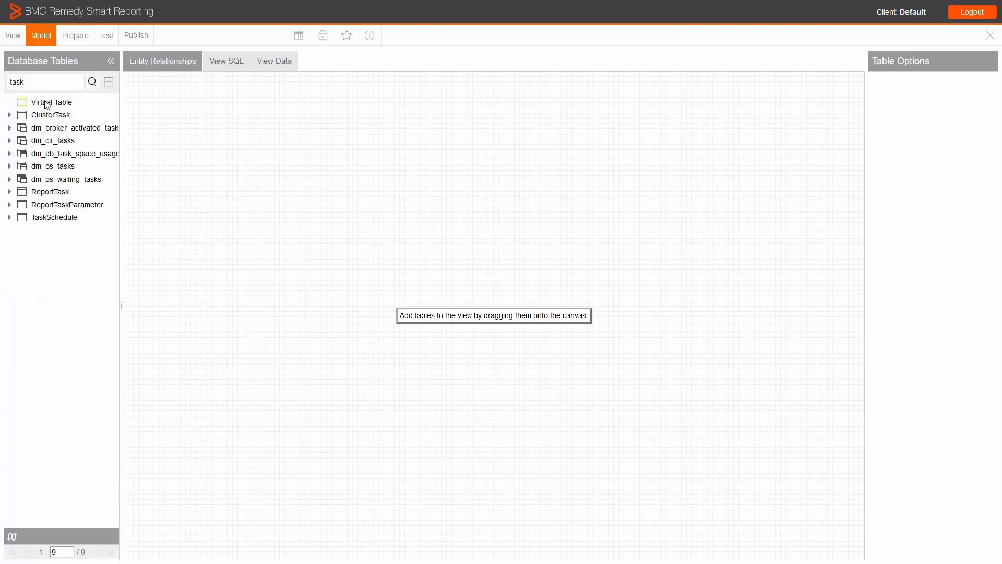
pyautogui.moveTo(41, 225); pyautogui.dragTo(249, 217)
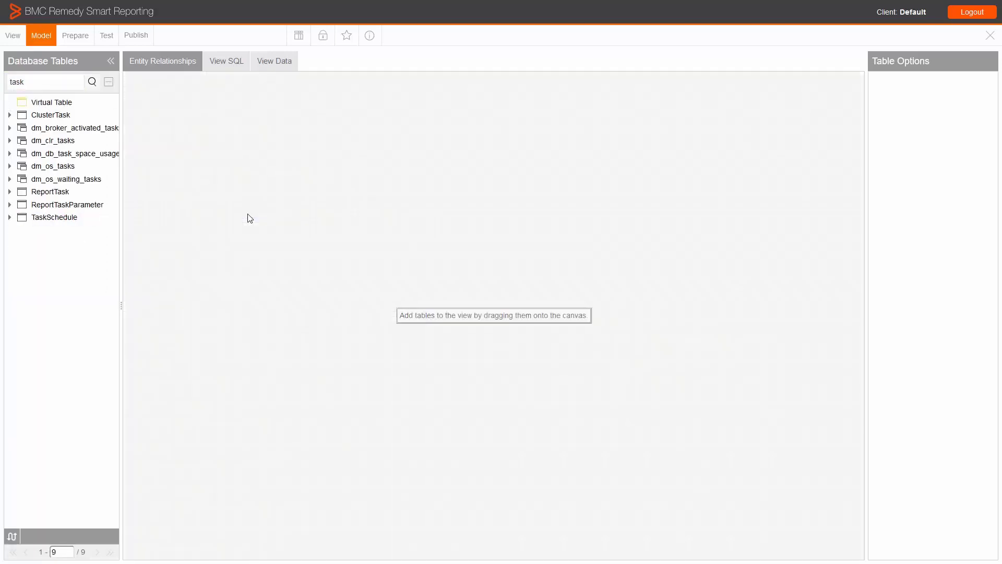
# Search the database tables for "reportb" and place the ReportBroadcast table beside TaskSchedule on the canvas.
pyautogui.click(44, 82)
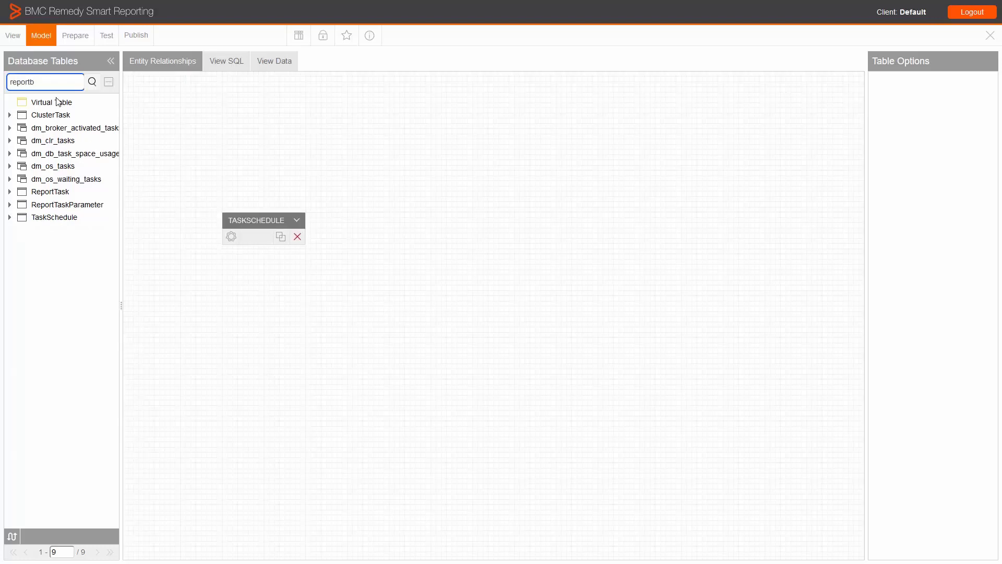
pyautogui.press('Return')
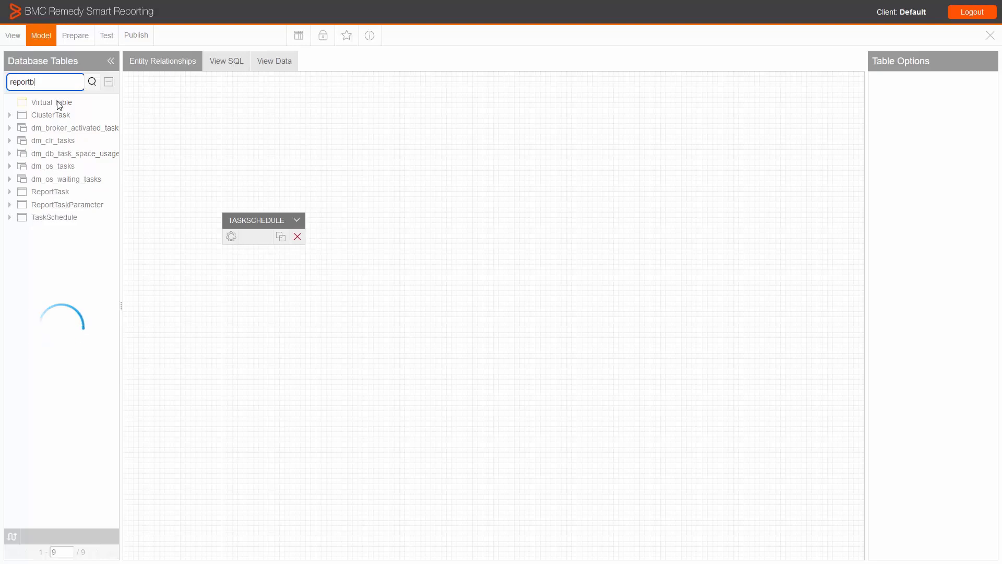
pyautogui.moveTo(58, 119); pyautogui.dragTo(389, 231)
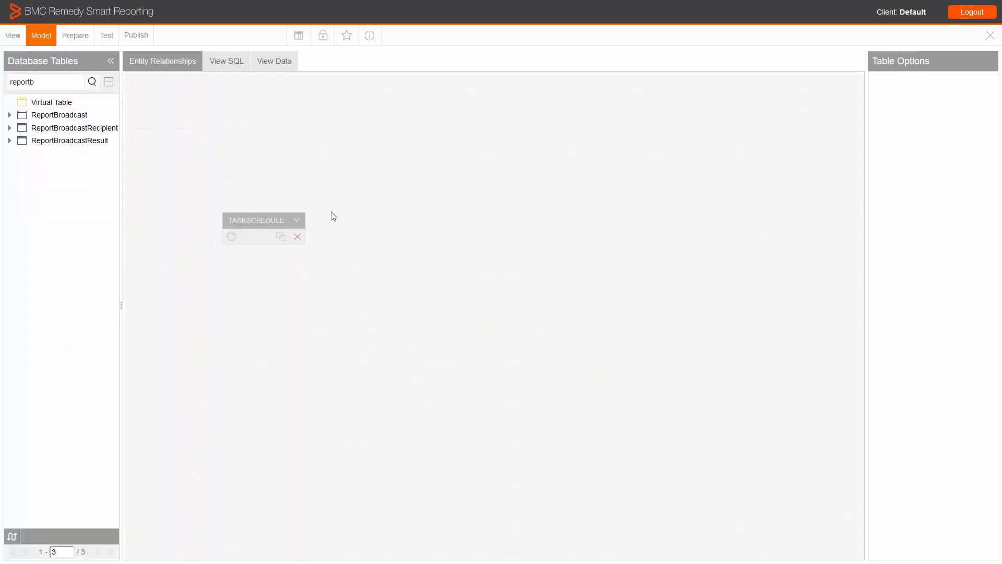
# Search the database tables for "reporth" and place the ReportHeader table beside ReportBroadcast on the canvas.
pyautogui.moveTo(39, 81); pyautogui.dragTo(0, 87)
pyautogui.press('BackSpace')
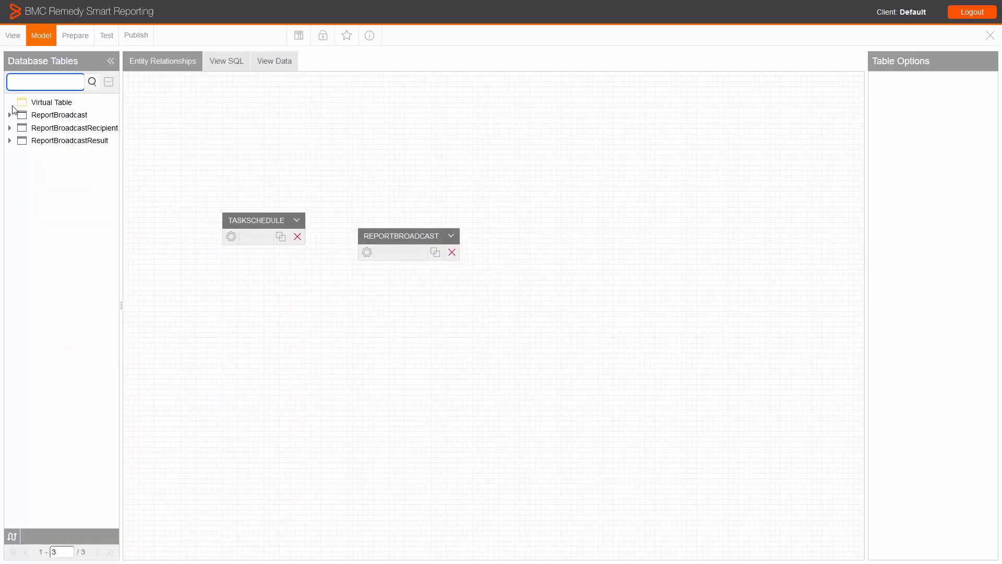
pyautogui.write('reporth')
pyautogui.press('Return')
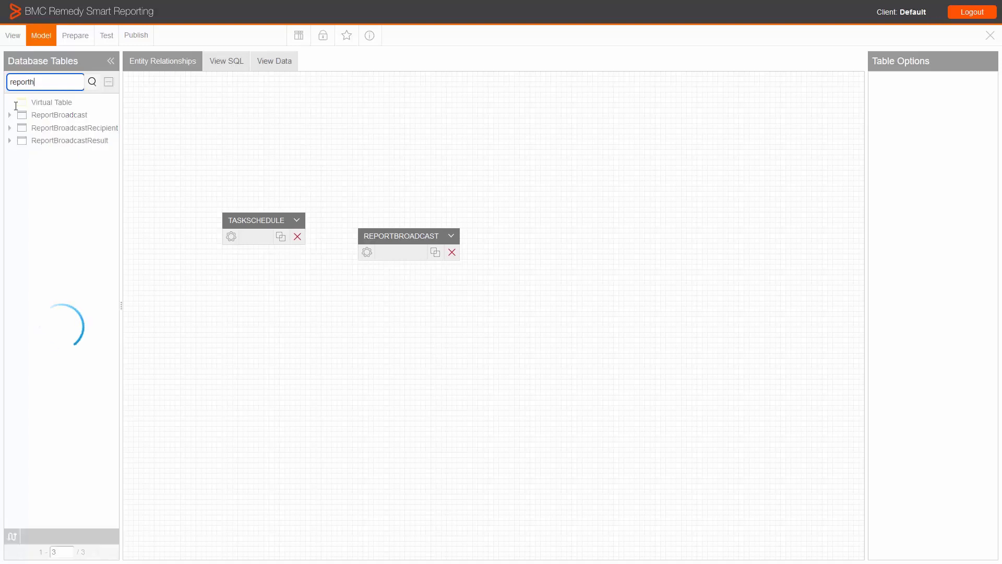
pyautogui.moveTo(36, 114); pyautogui.dragTo(550, 234)
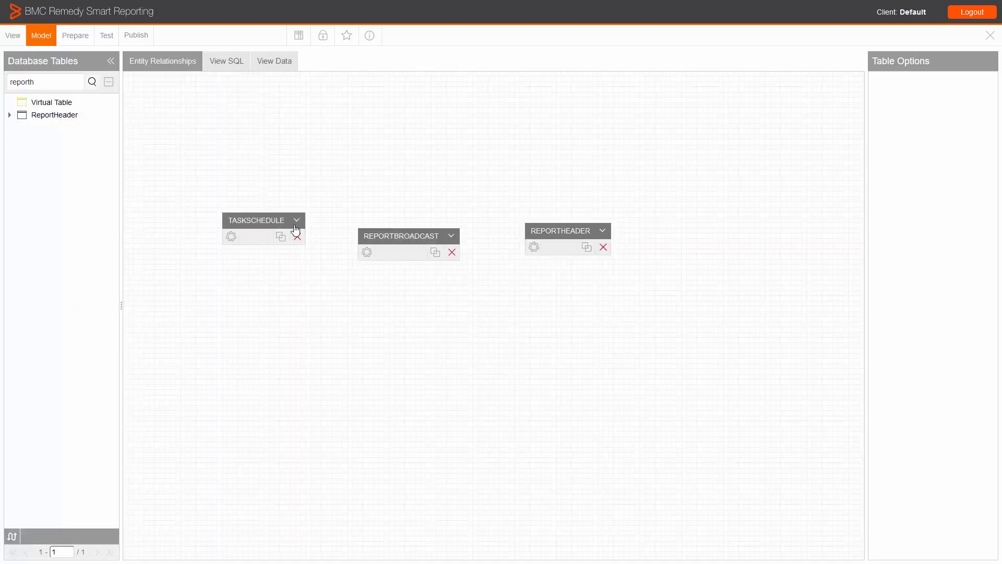
# Preview the TaskSchedule data and include its FrequencyTypeCode, LastRunErrorDesc and LastRunStatus columns in the view.
pyautogui.click(250, 233)
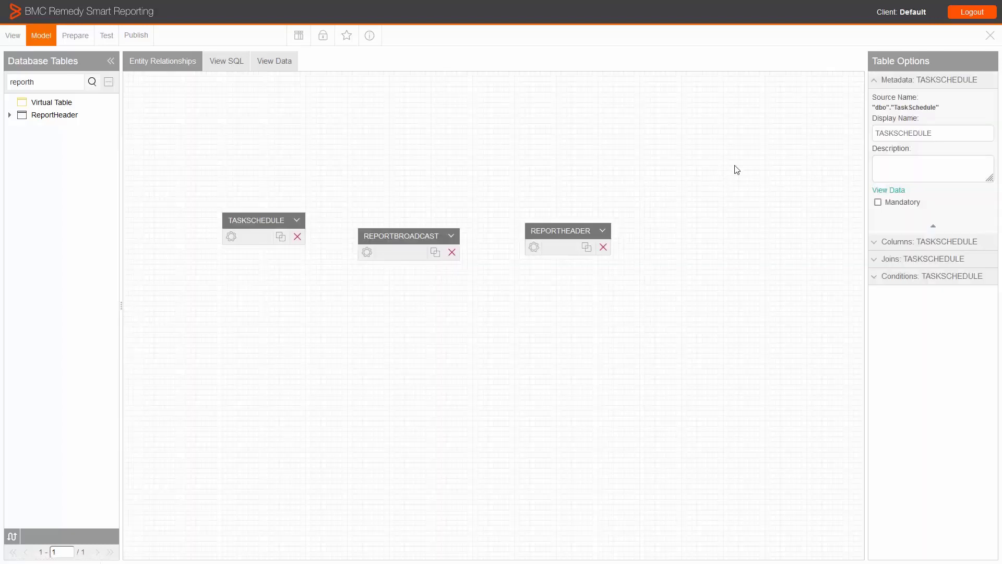
pyautogui.click(884, 193)
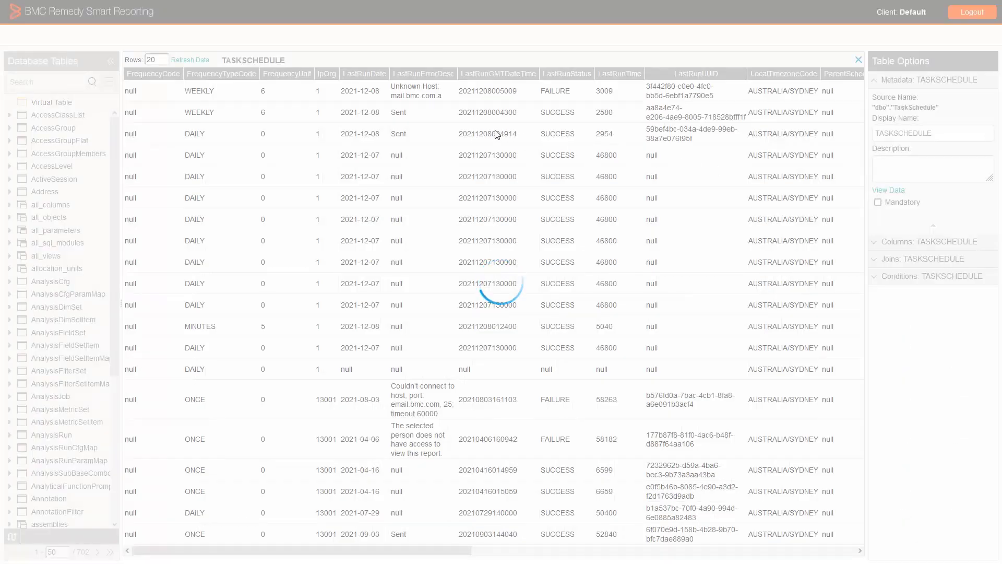
pyautogui.click(876, 244)
pyautogui.click(244, 73)
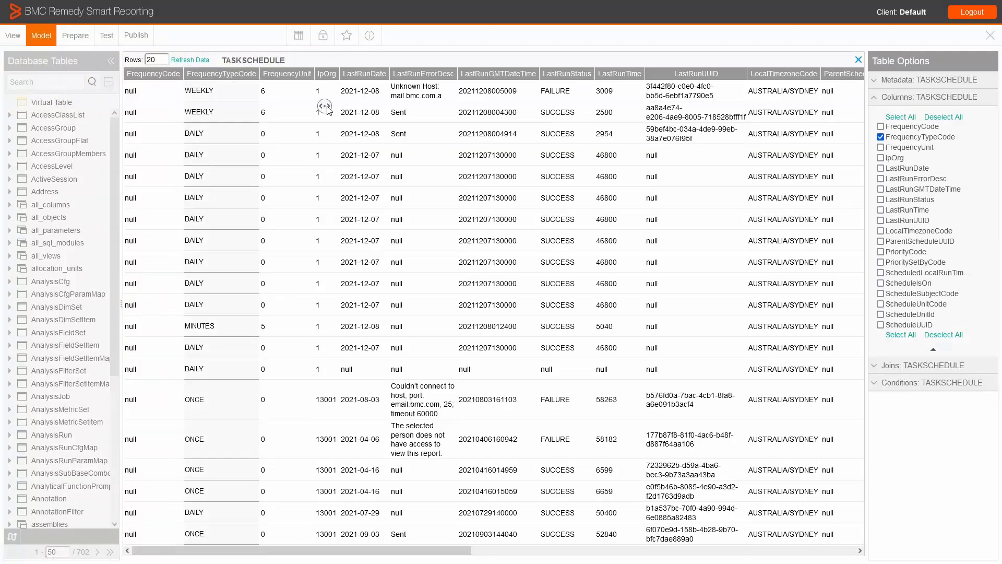
pyautogui.hscroll(2, 327, 111)
pyautogui.click(357, 74)
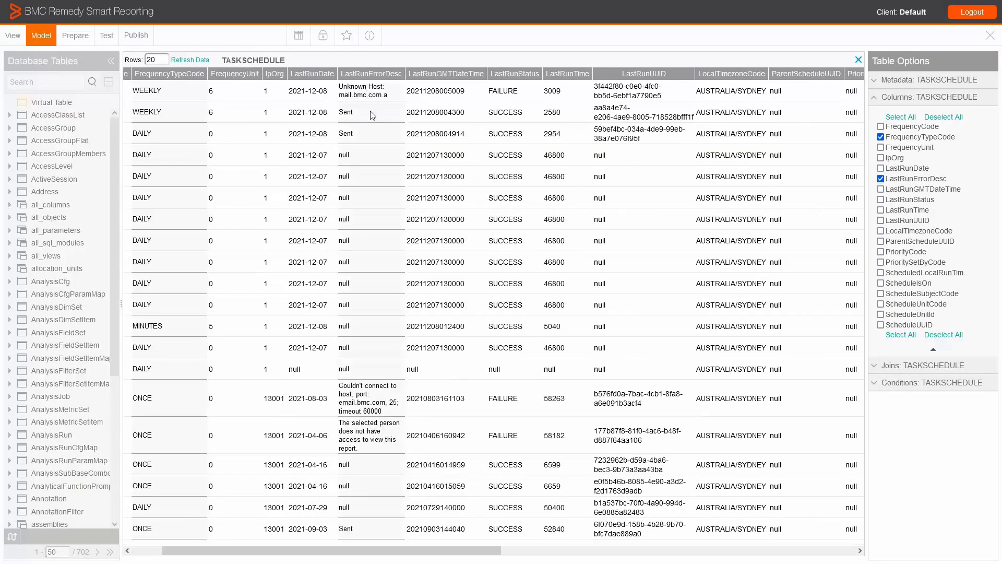
pyautogui.hscroll(4, 373, 115)
pyautogui.click(424, 78)
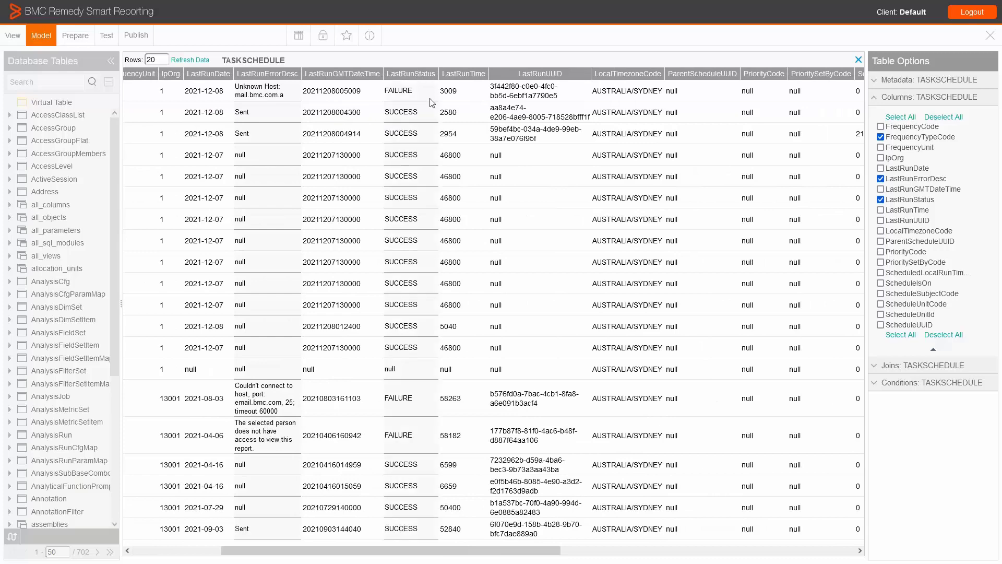
# Examine the remaining TaskSchedule columns, include ScheduleUnitId in the view, and close the data preview.
pyautogui.hscroll(12, 515, 134)
pyautogui.middleClick(574, 151)
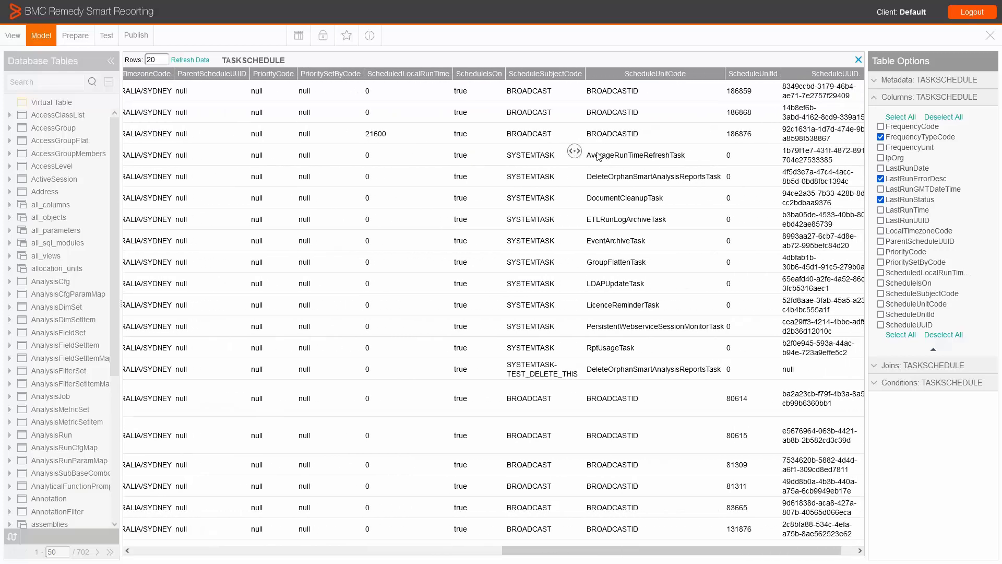
pyautogui.middleClick(601, 150)
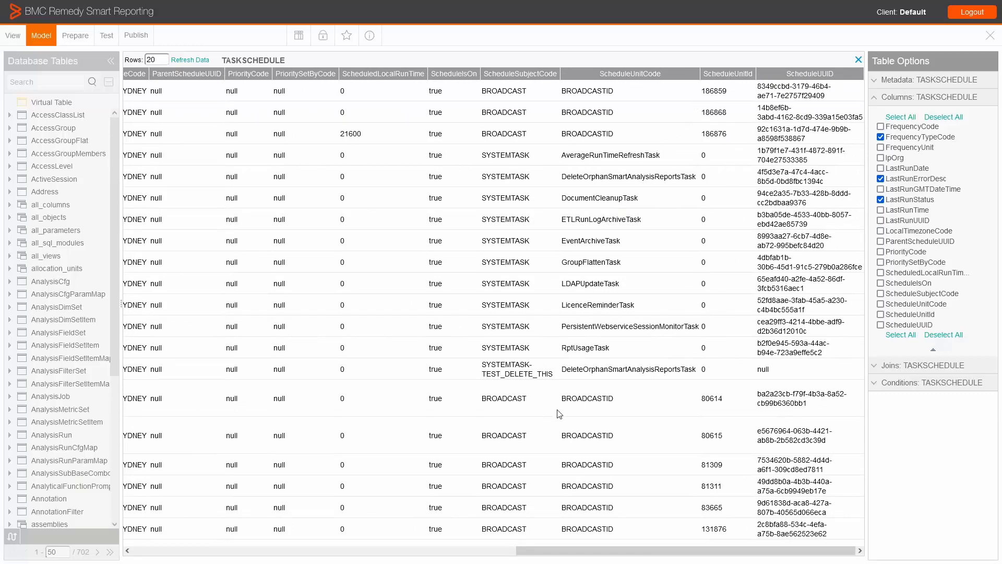
pyautogui.moveTo(562, 400); pyautogui.dragTo(724, 400)
pyautogui.click(717, 335)
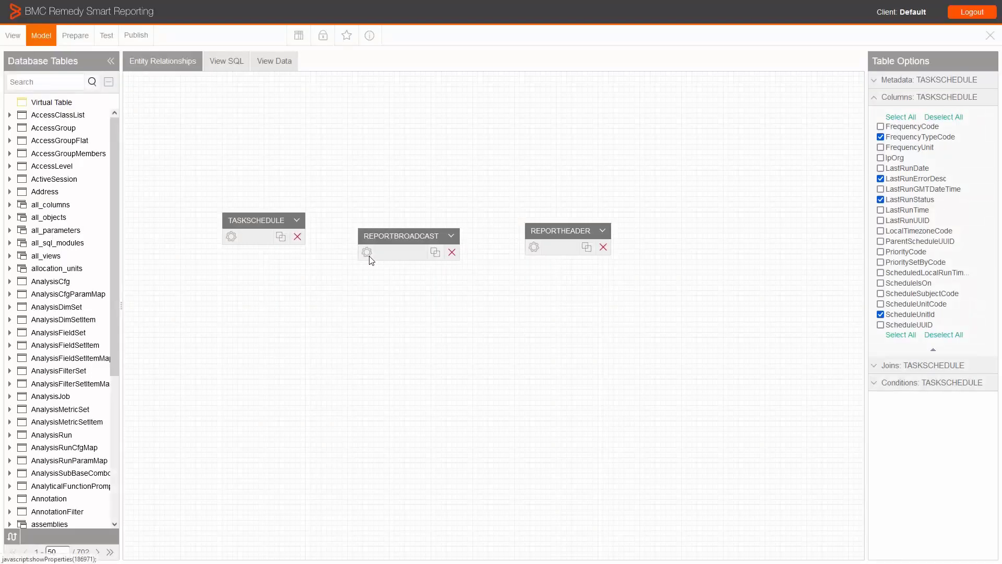
# Include IpLastModifier and SubjectLine from the ReportBroadcast table and IpOwner and ReportName from the ReportHeader table in the view.
pyautogui.click(368, 256)
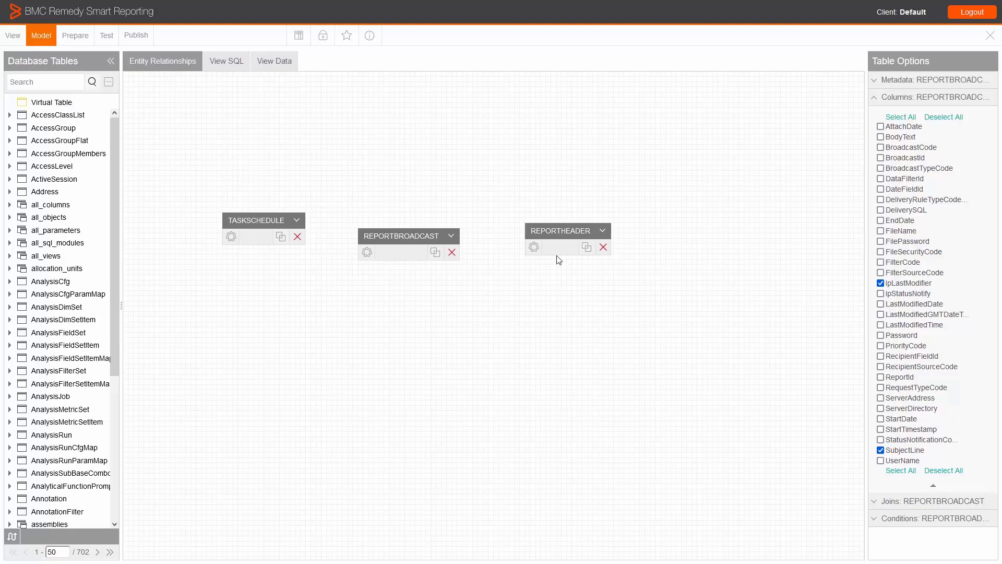
pyautogui.click(534, 248)
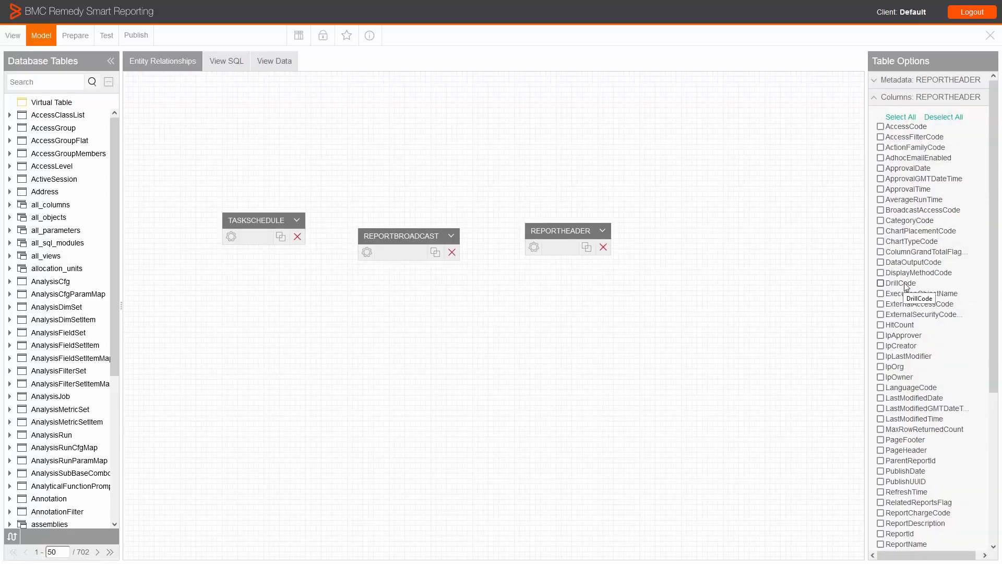
pyautogui.click(881, 378)
pyautogui.scroll(-2, 893, 381)
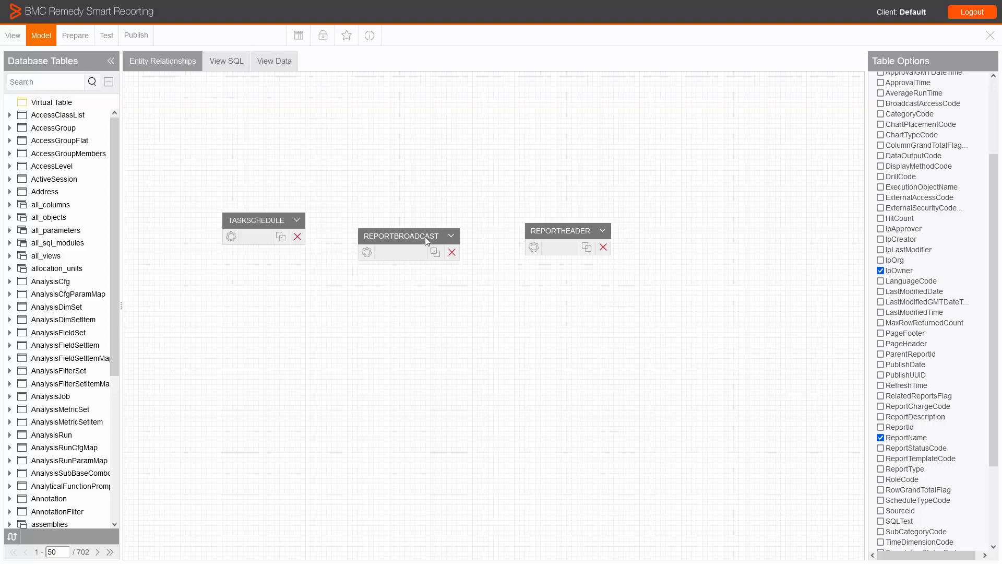
# Align ReportBroadcast with TaskSchedule and save an inner join from TaskSchedule to ReportBroadcast where ScheduleUnitId equals BroadcastId.
pyautogui.moveTo(426, 240); pyautogui.dragTo(426, 218)
pyautogui.click(282, 238)
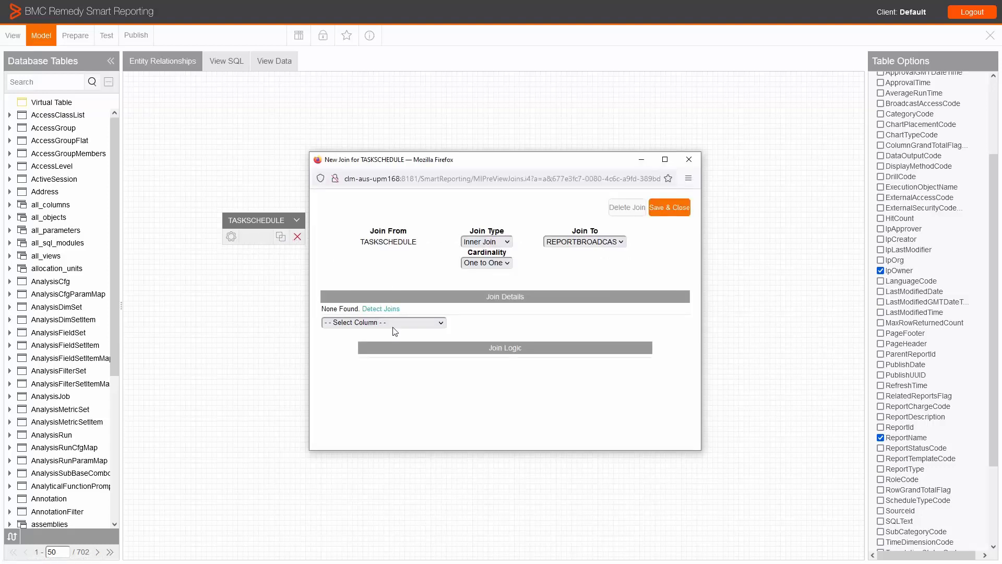
pyautogui.click(394, 324)
pyautogui.scroll(-5, 376, 288)
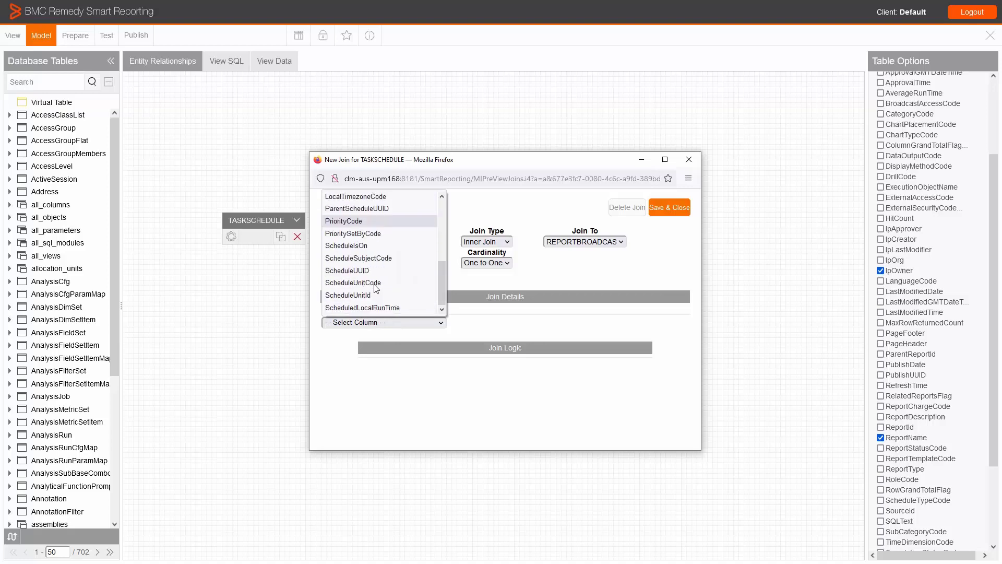
pyautogui.click(374, 296)
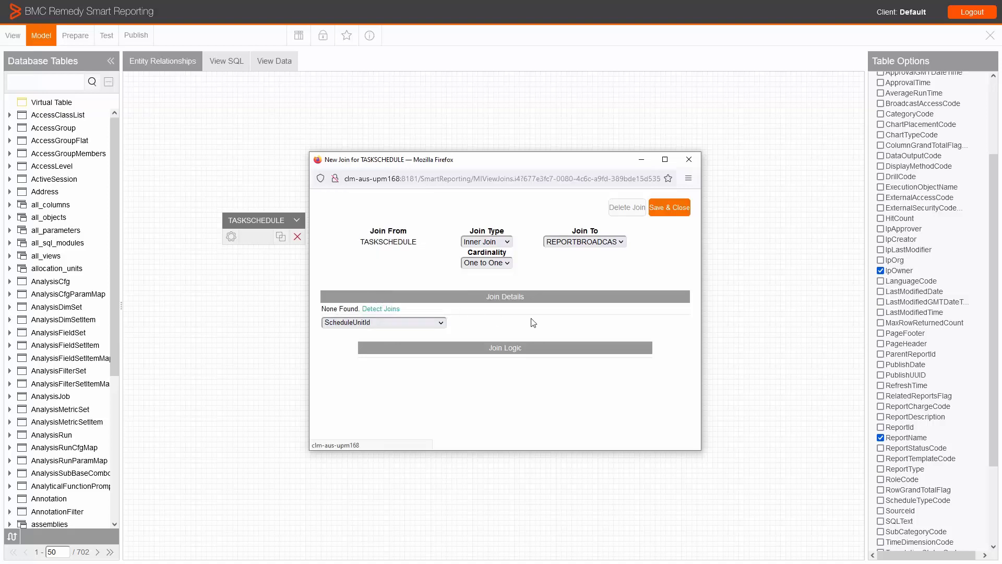
pyautogui.click(586, 326)
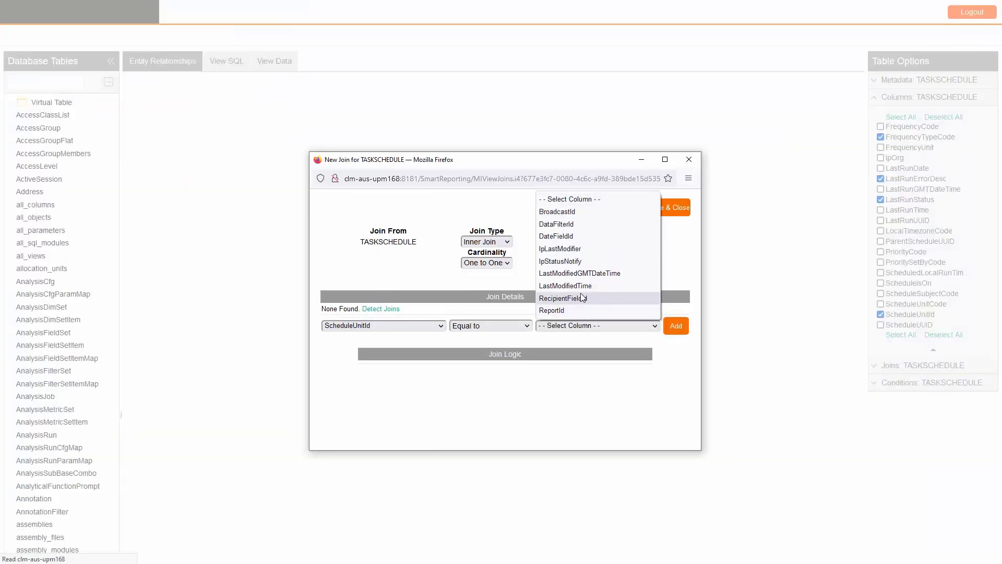
pyautogui.click(574, 212)
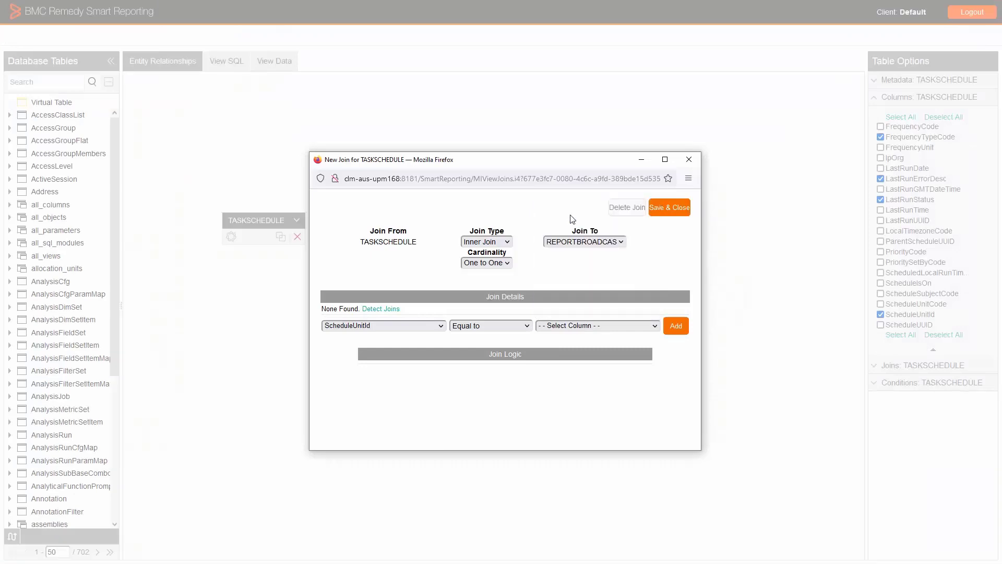
pyautogui.click(685, 332)
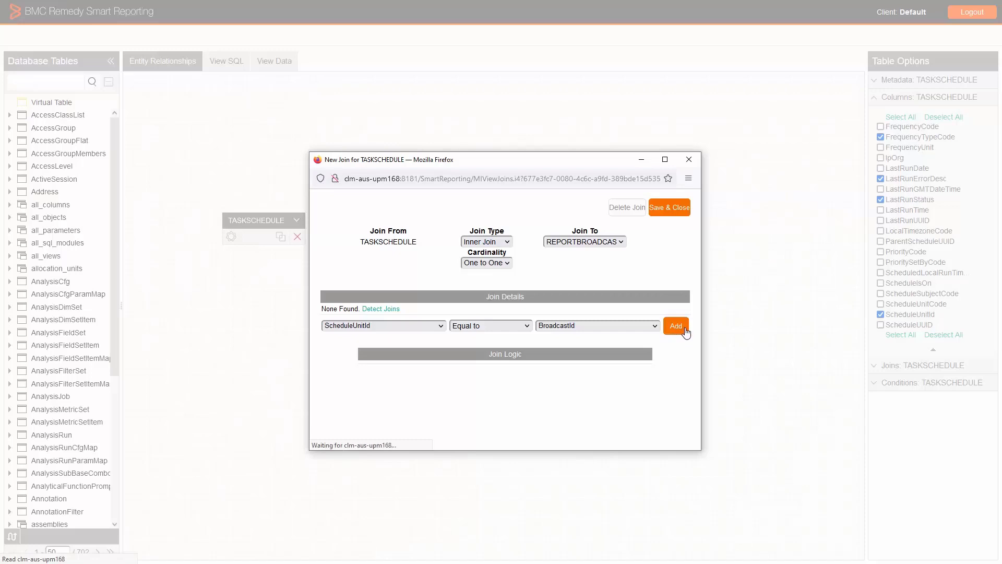
pyautogui.click(674, 209)
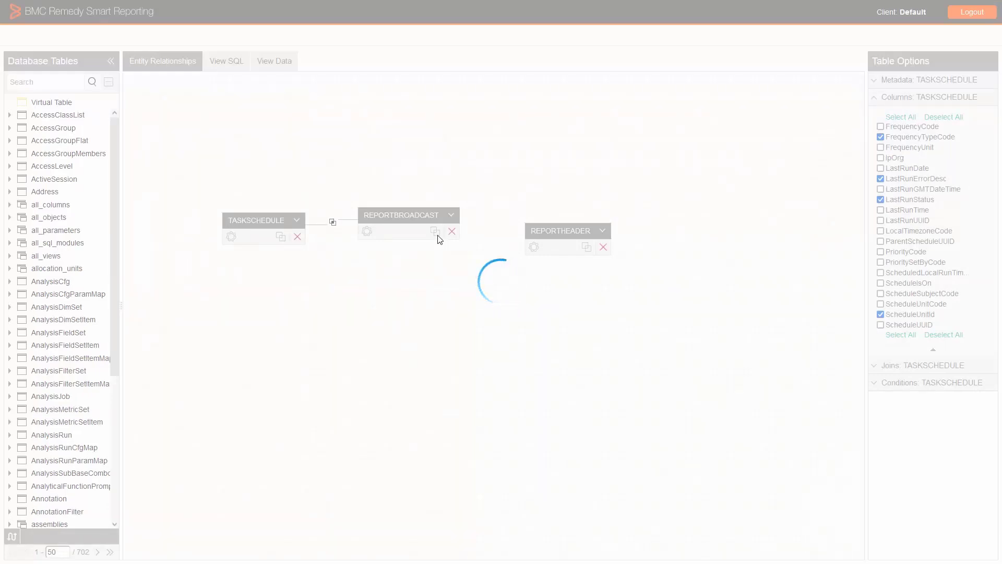
# Create and save an inner join from ReportBroadcast to ReportHeader where ReportId equals ReportId.
pyautogui.click(436, 235)
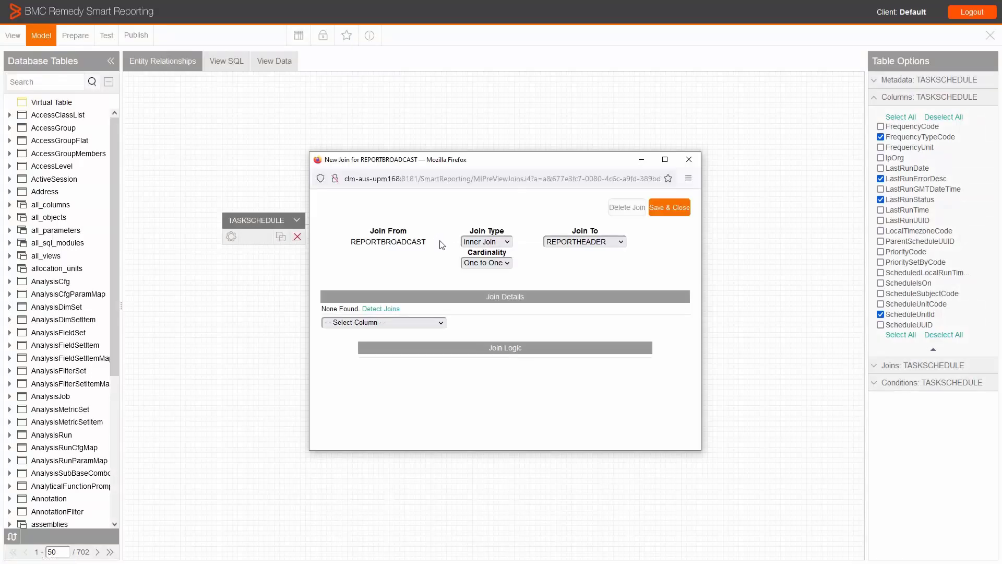
pyautogui.click(441, 323)
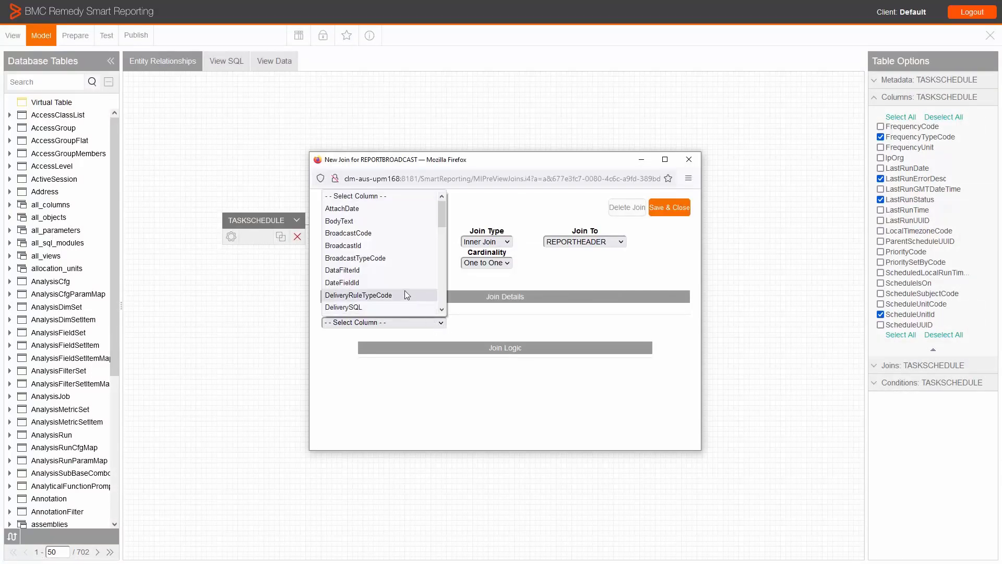
pyautogui.press('Up')
pyautogui.scroll(-10, 406, 293)
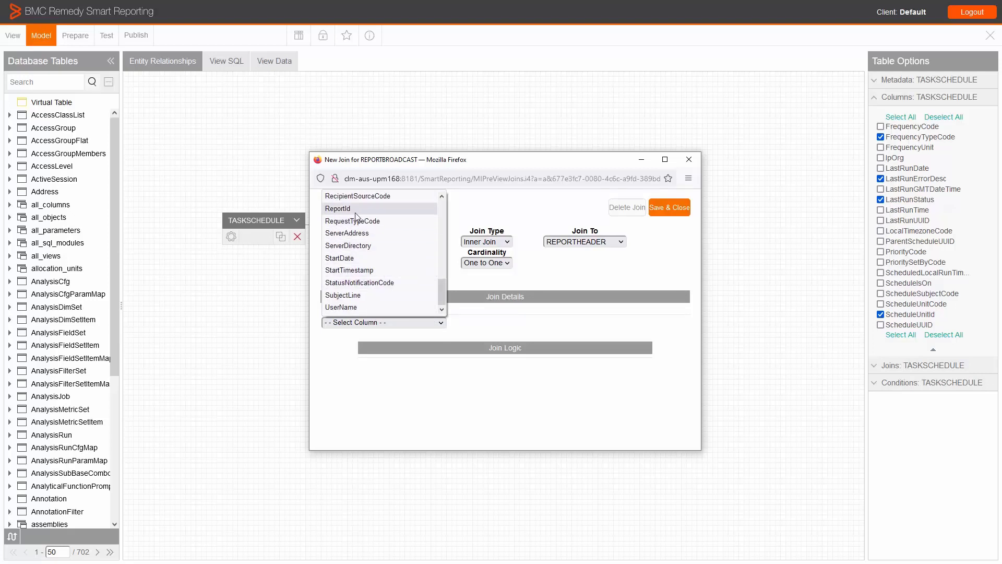
pyautogui.click(355, 212)
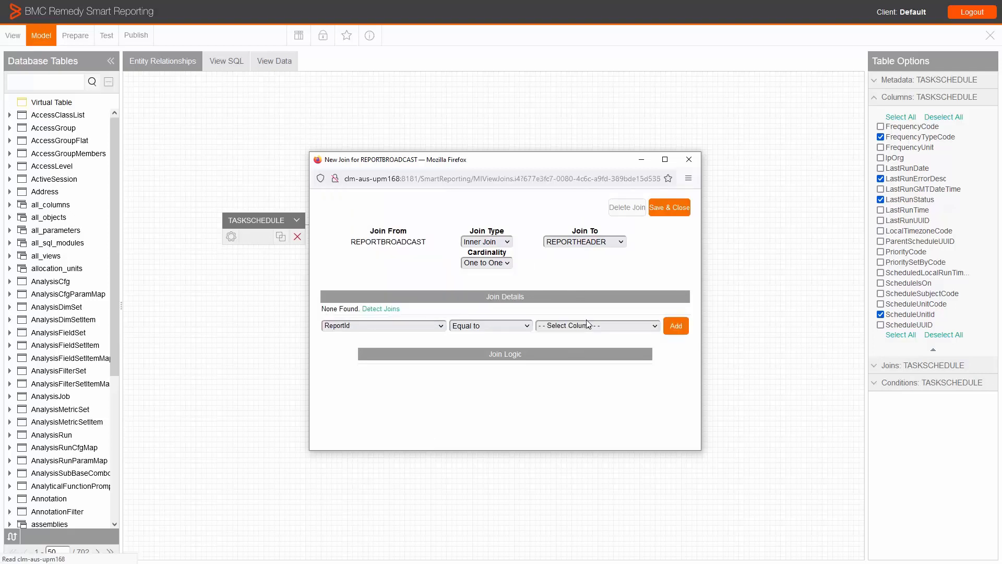
pyautogui.click(588, 324)
pyautogui.scroll(-5, 575, 282)
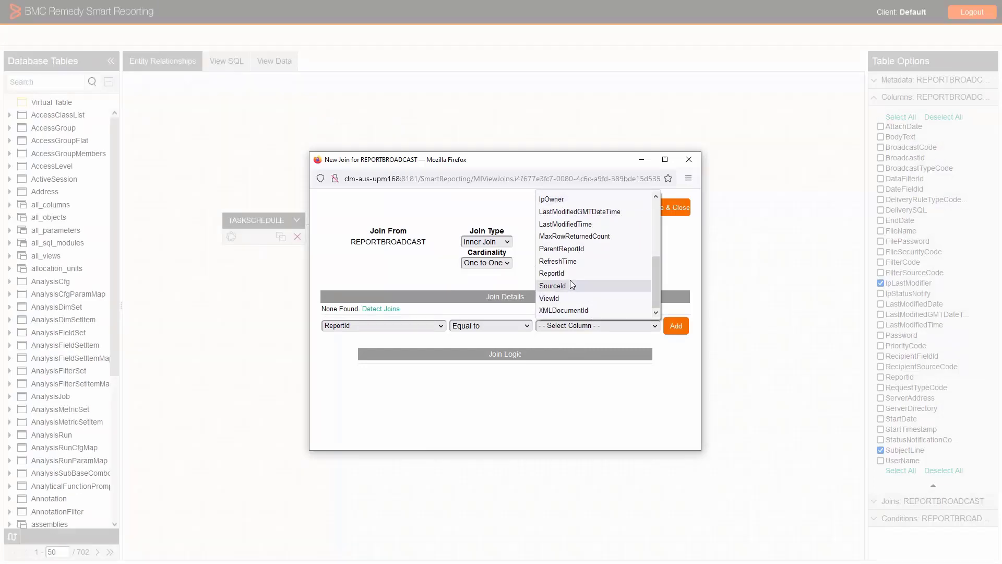
pyautogui.click(571, 274)
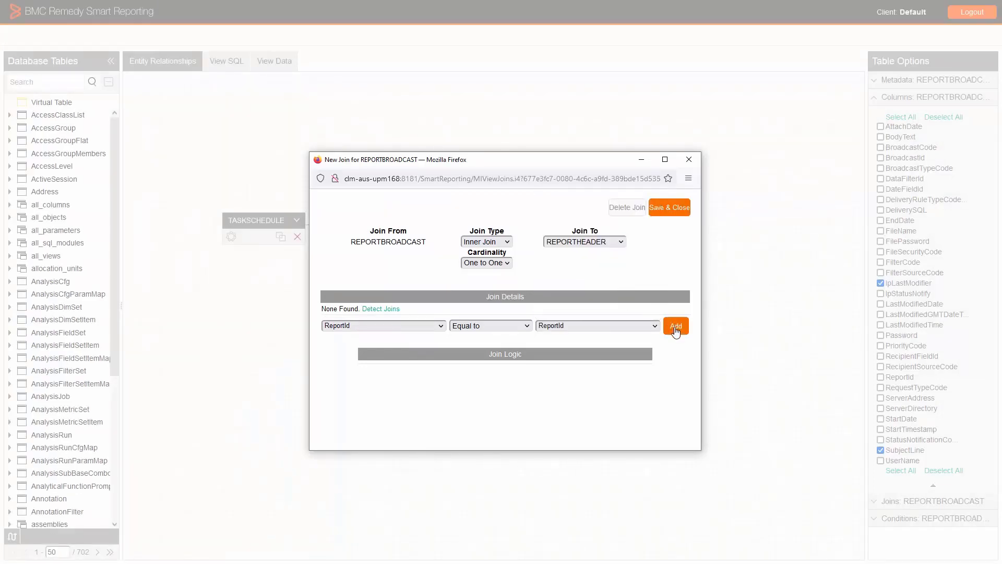
pyautogui.click(676, 331)
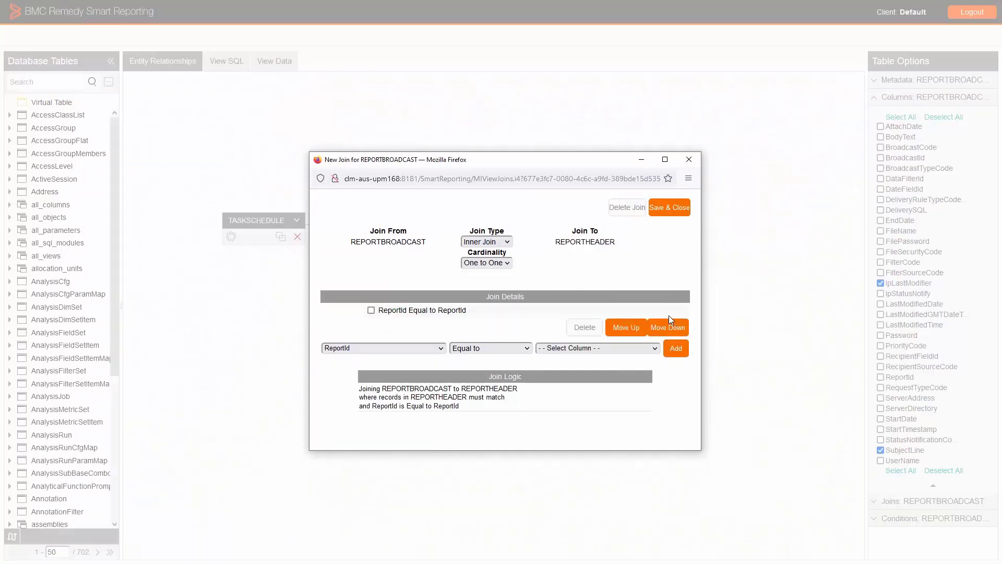
pyautogui.click(670, 209)
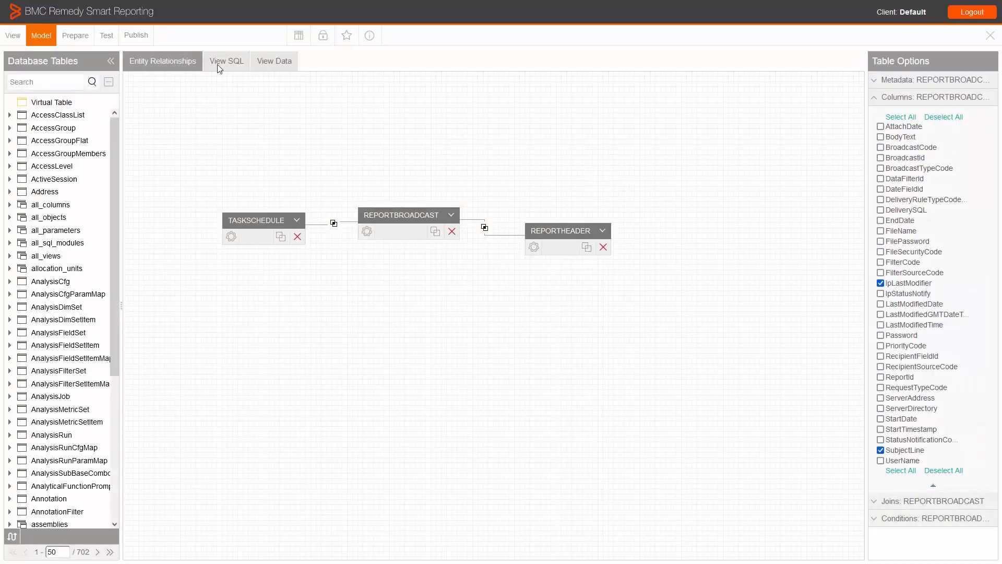
# Begin publishing the view and name it "Broadcast Status".
pyautogui.click(135, 38)
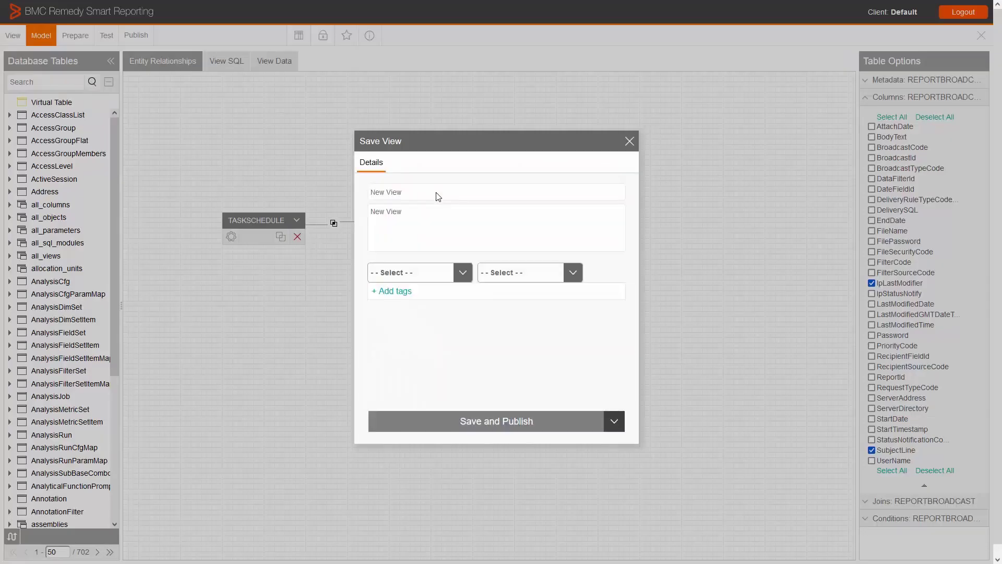
pyautogui.click(433, 191)
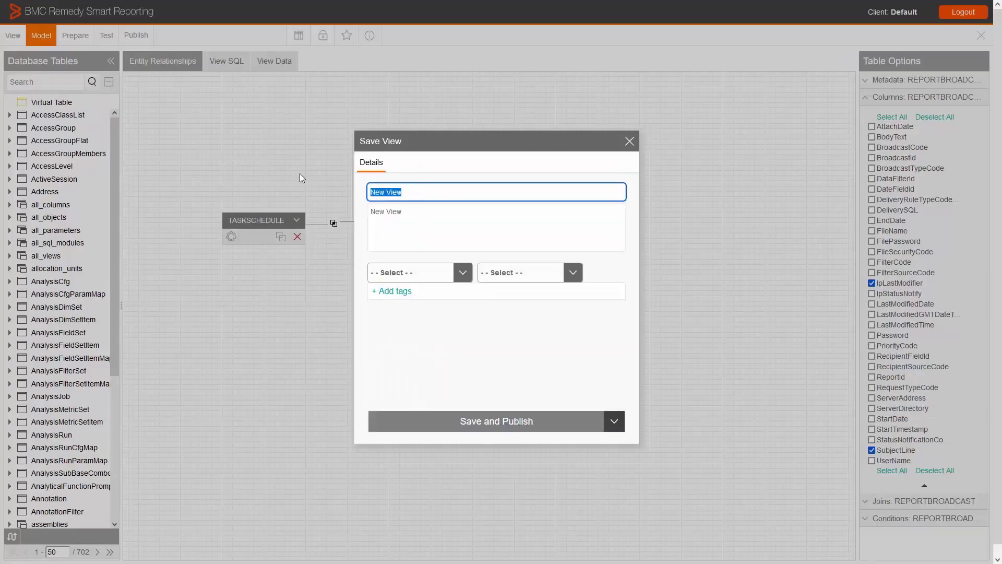
pyautogui.write('Broadcast Status')
# Store the view in the Audit Reports folder and Admin Audit subfolder, then save and publish it.
pyautogui.click(453, 276)
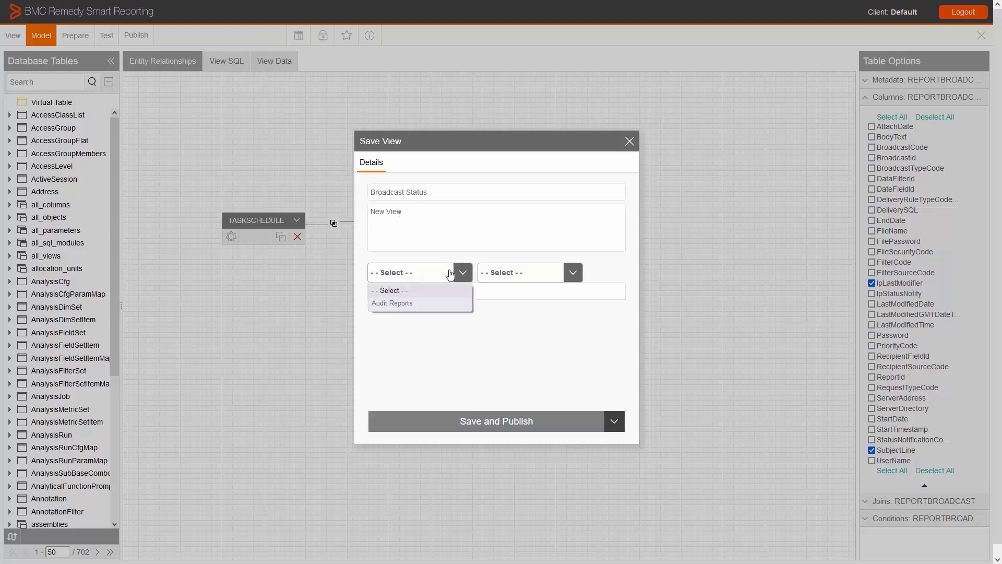
pyautogui.click(439, 303)
pyautogui.click(524, 280)
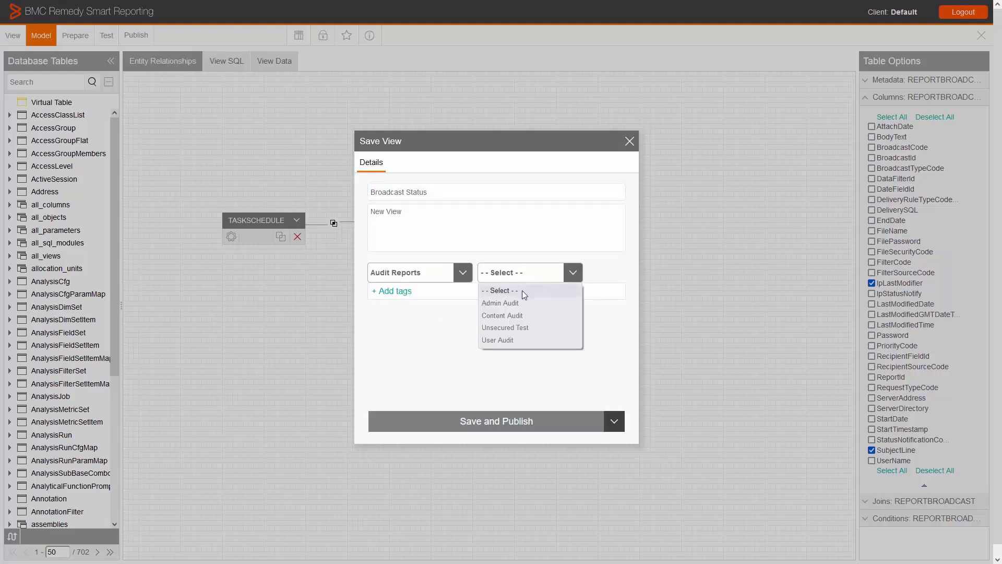
pyautogui.click(521, 303)
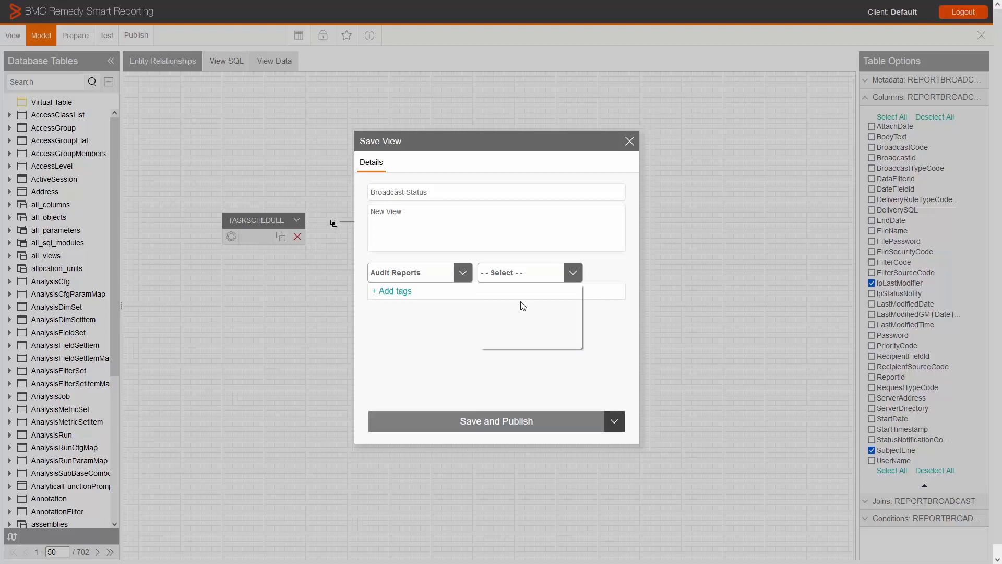
pyautogui.click(551, 420)
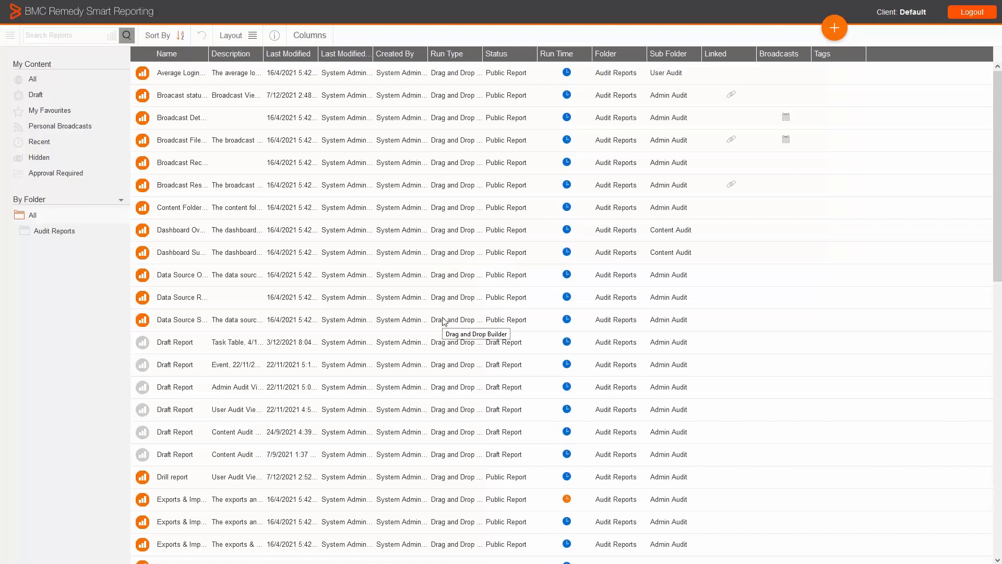
# Search the existing views for "broadcast status" and create a report from the Broadcast Status view.
pyautogui.click(109, 40)
pyautogui.click(123, 166)
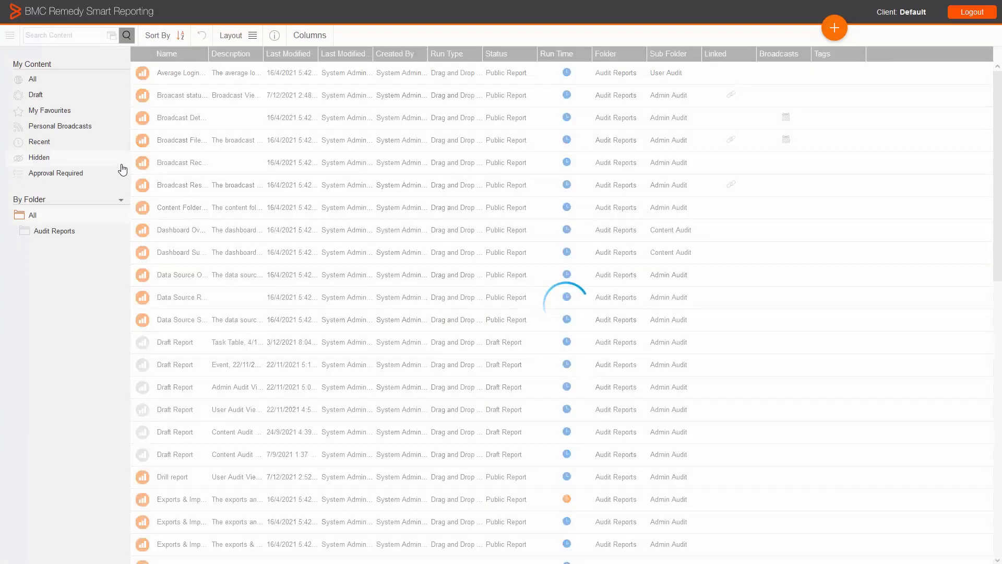
pyautogui.click(60, 36)
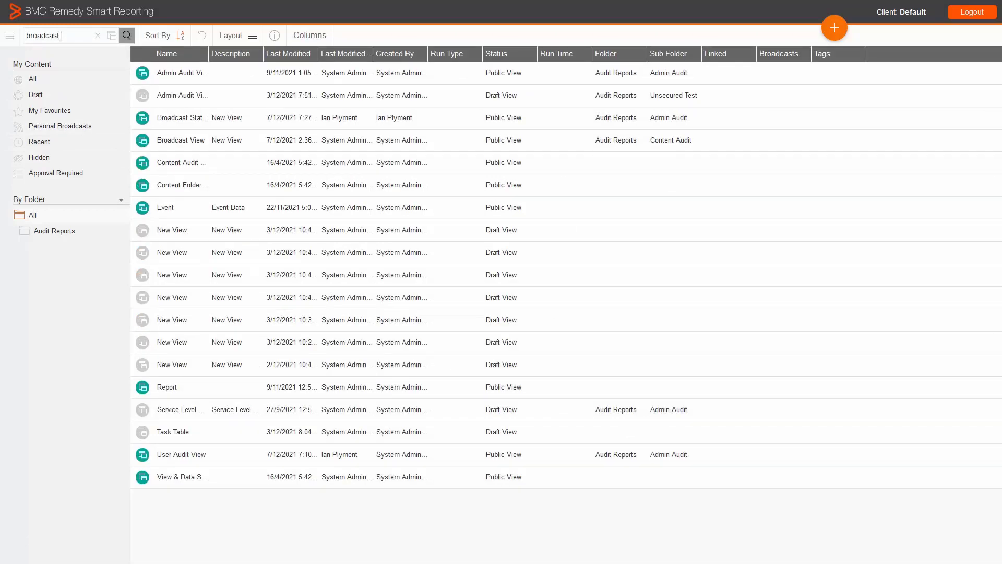
pyautogui.press('Return')
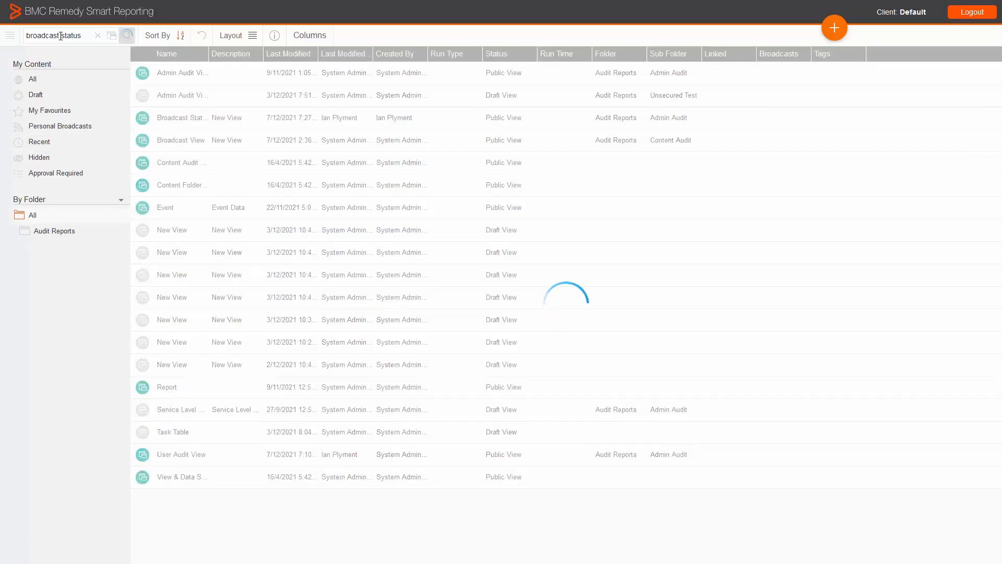
pyautogui.rightClick(178, 78)
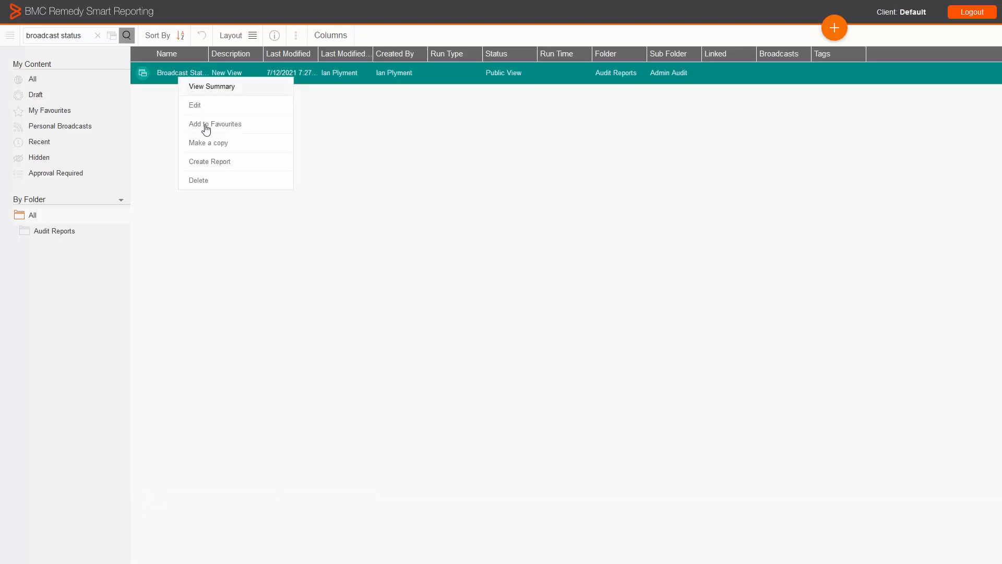
pyautogui.click(212, 163)
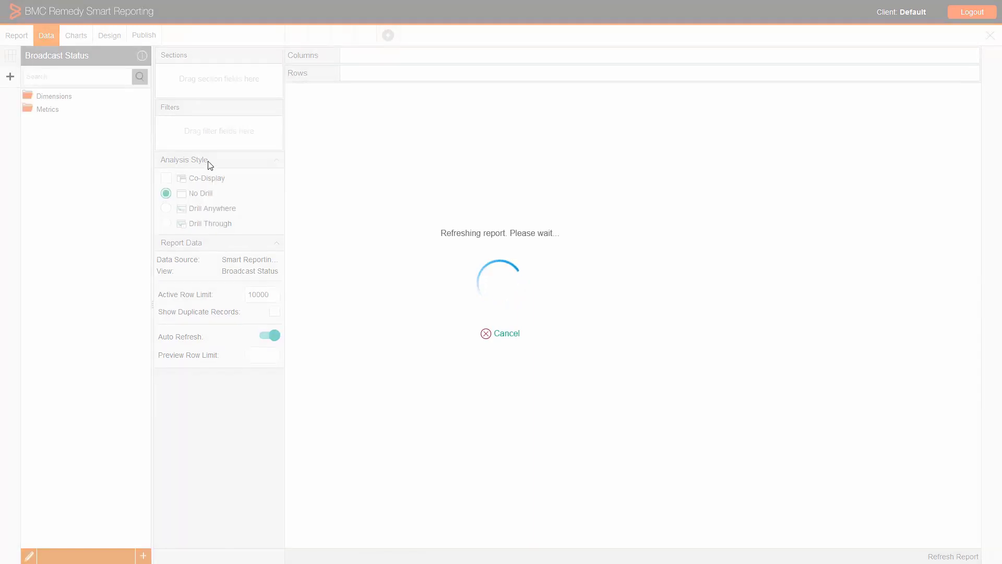
# Add LastRunStatus, FrequencyTypeCode, LastRunErrorDesc, SubjectLine, ReportName, IpLastModifier and IpOwner as report columns.
pyautogui.click(67, 98)
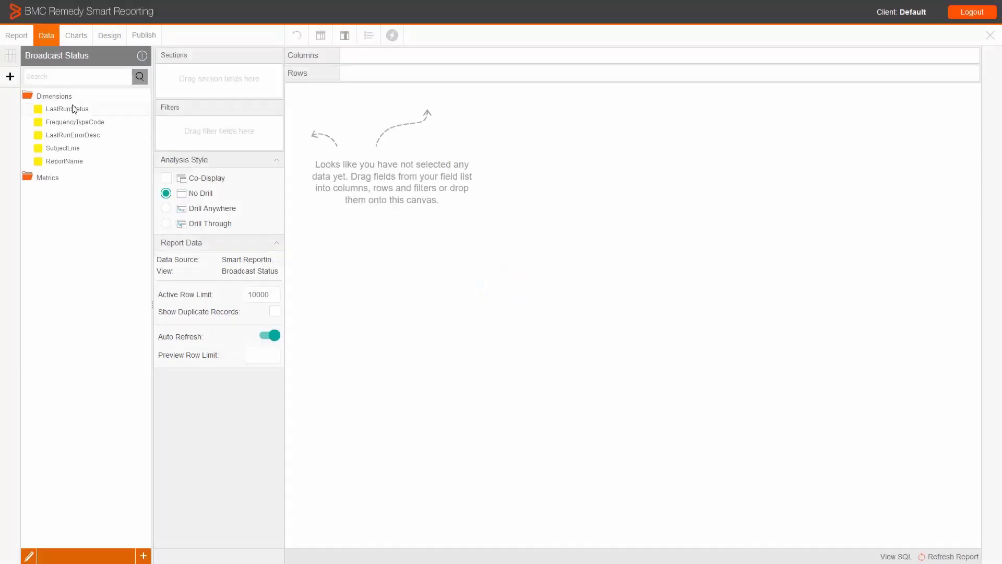
pyautogui.moveTo(73, 109)
pyautogui.mouseDown()
pyautogui.moveTo(78, 156)
pyautogui.moveTo(404, 177)
pyautogui.mouseUp()
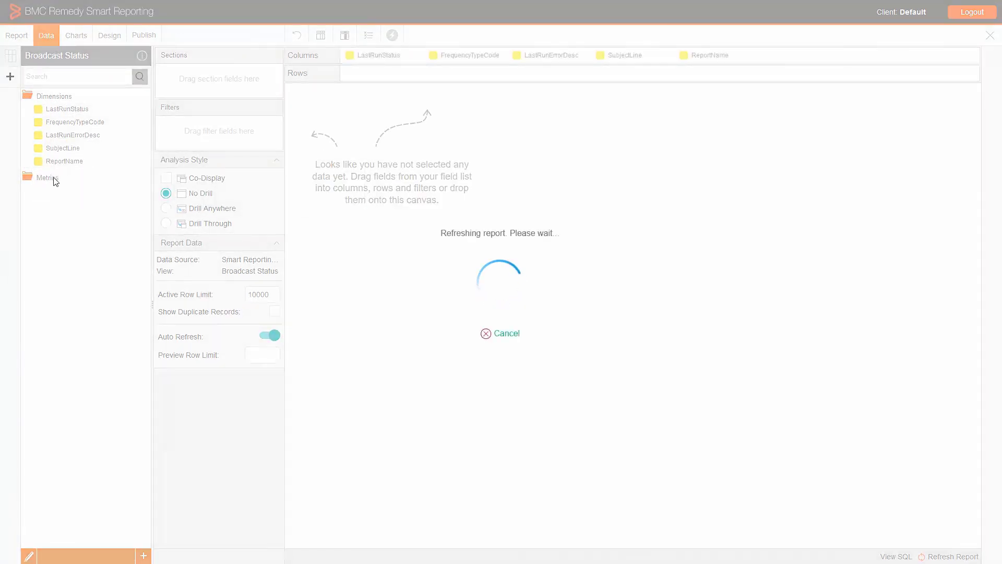
pyautogui.click(56, 204)
pyautogui.keyDown('shift'); pyautogui.click(55, 216); pyautogui.keyUp('shift')
pyautogui.moveTo(55, 216); pyautogui.dragTo(824, 313)
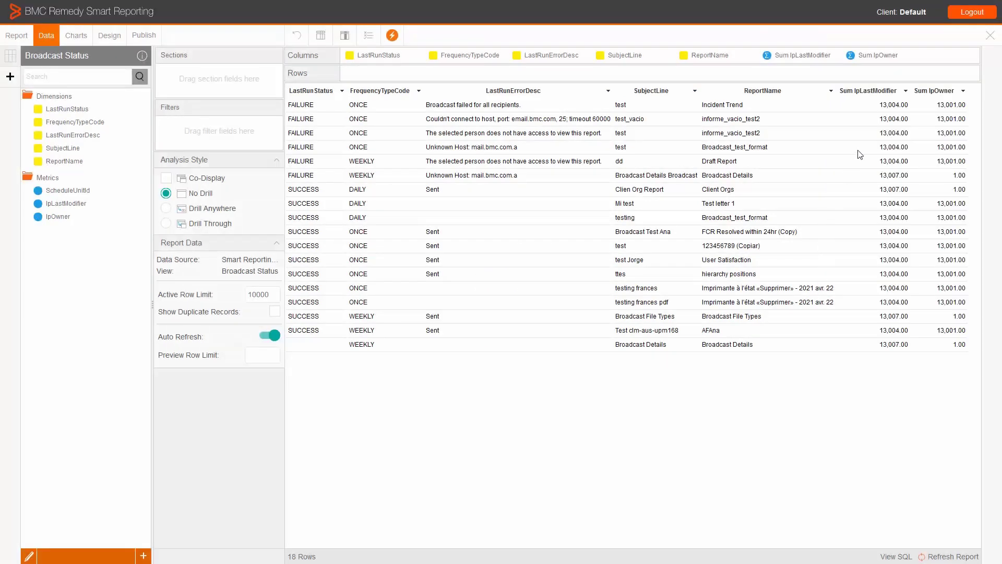
# Remove the Sum aggregation from the IpLastModifier and IpOwner columns by setting both to None.
pyautogui.click(906, 91)
pyautogui.moveTo(867, 136)
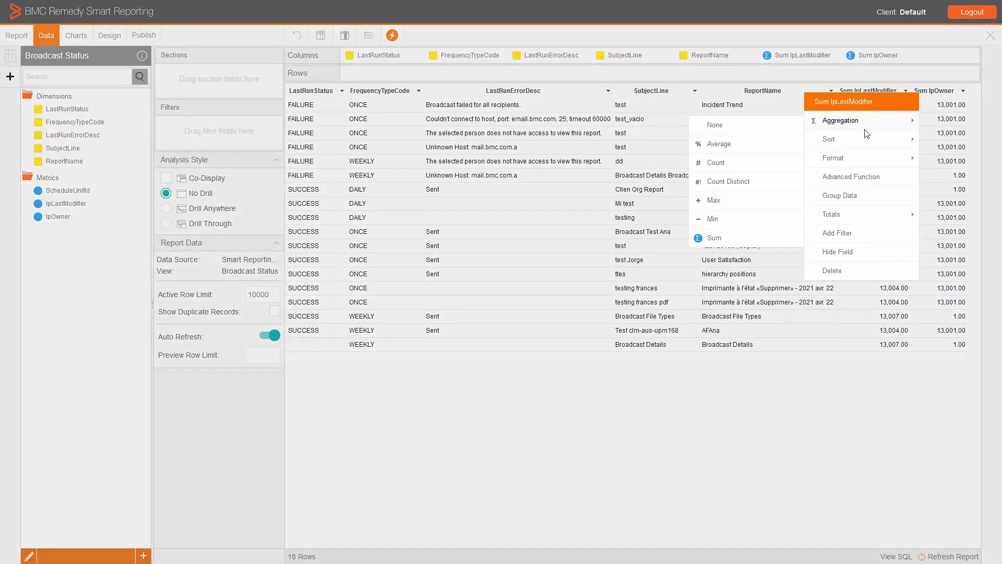
pyautogui.moveTo(832, 126)
pyautogui.click(758, 122)
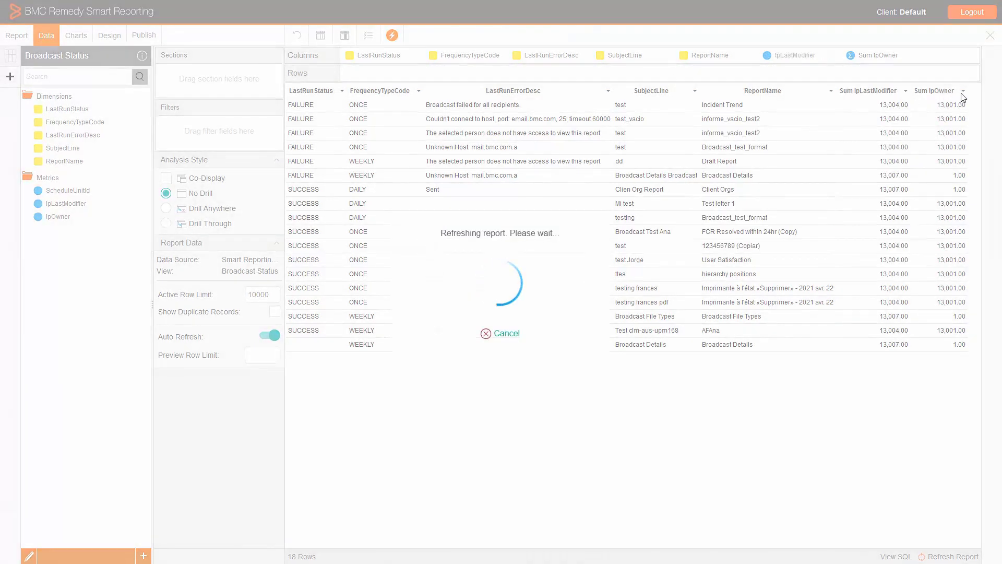
pyautogui.click(948, 91)
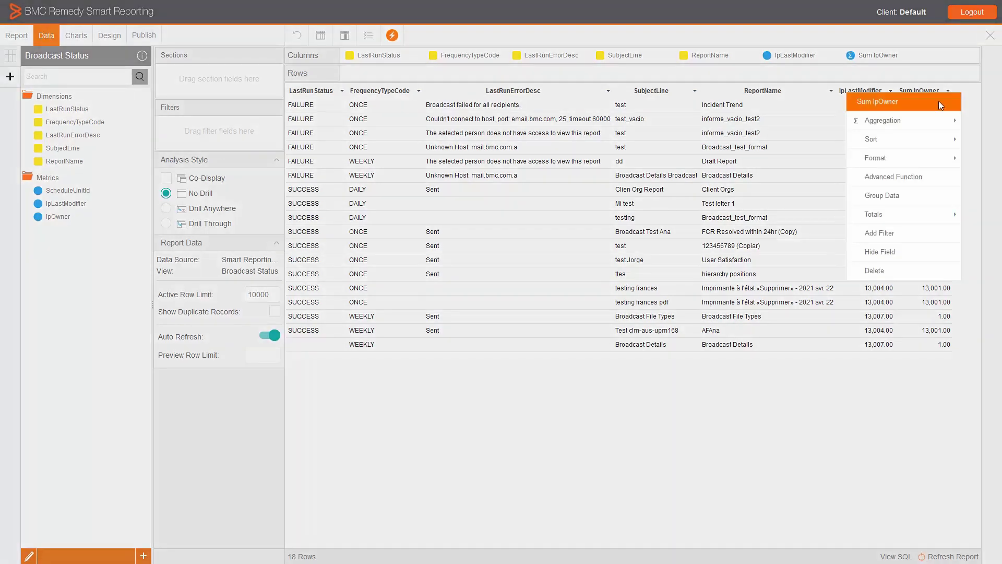
pyautogui.moveTo(916, 123)
pyautogui.click(808, 130)
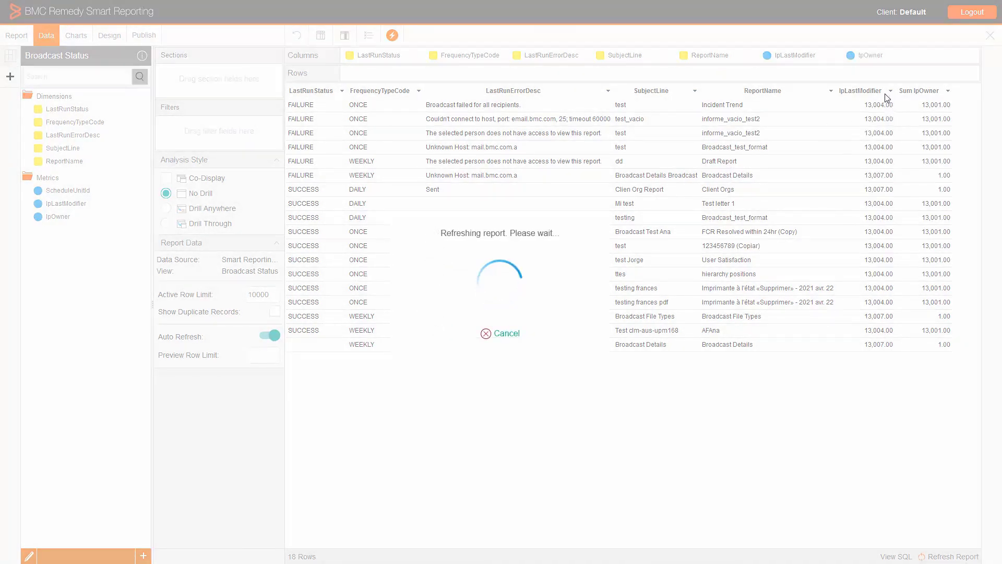
# Change the IpLastModifier column's display name to "Broadcast Owner" and its format to Reference Code.
pyautogui.click(888, 92)
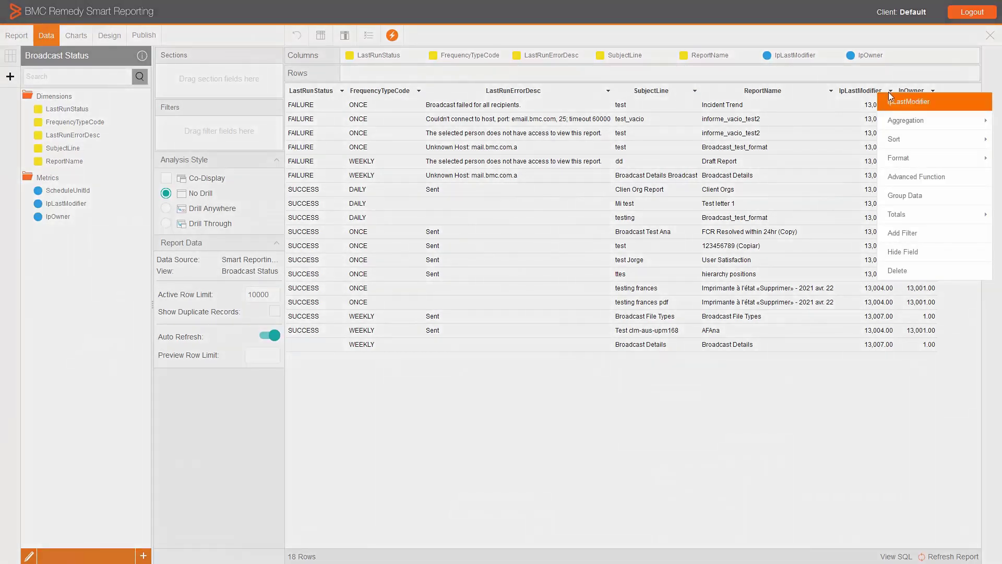
pyautogui.moveTo(896, 157)
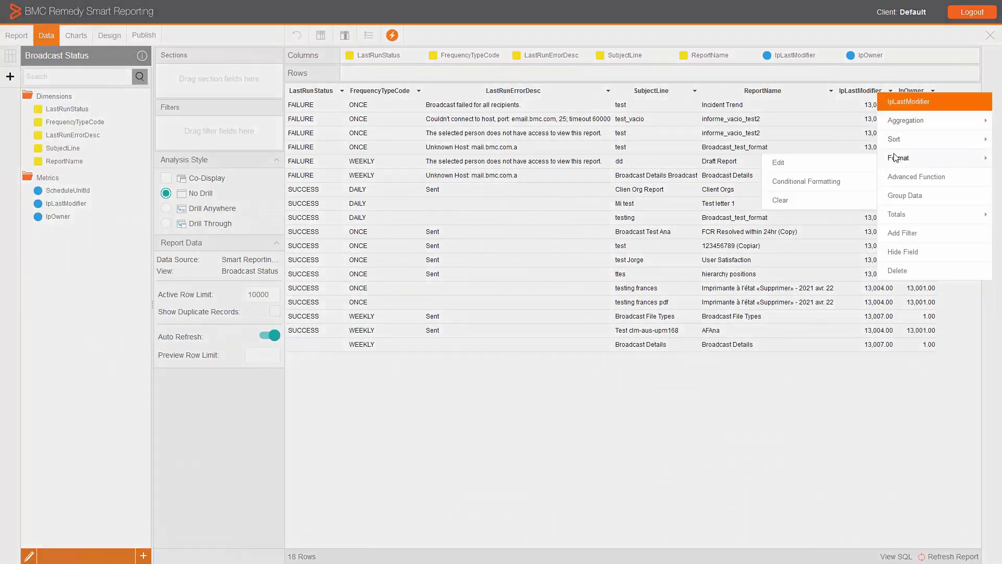
pyautogui.click(845, 162)
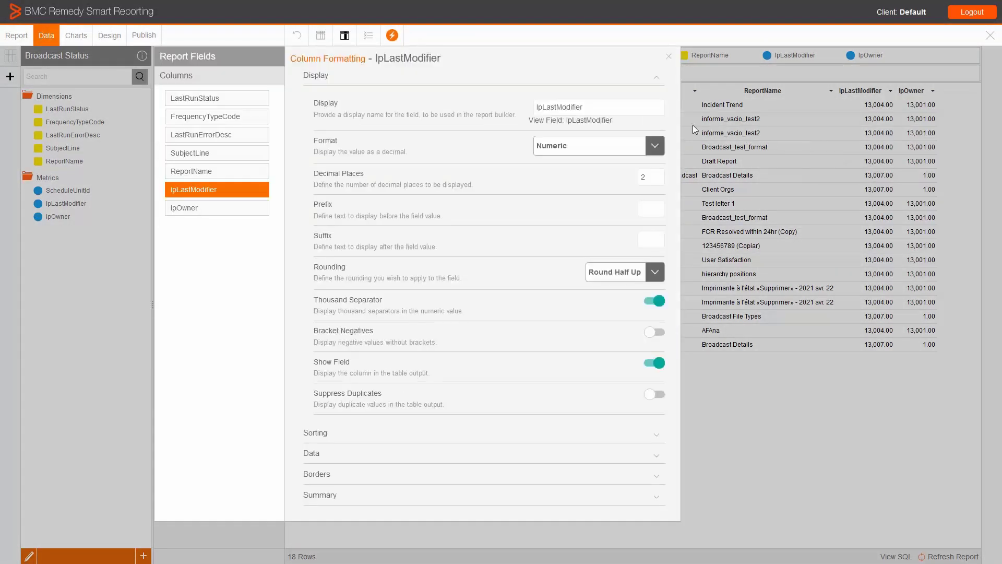
pyautogui.click(637, 108)
pyautogui.moveTo(639, 108); pyautogui.dragTo(497, 108)
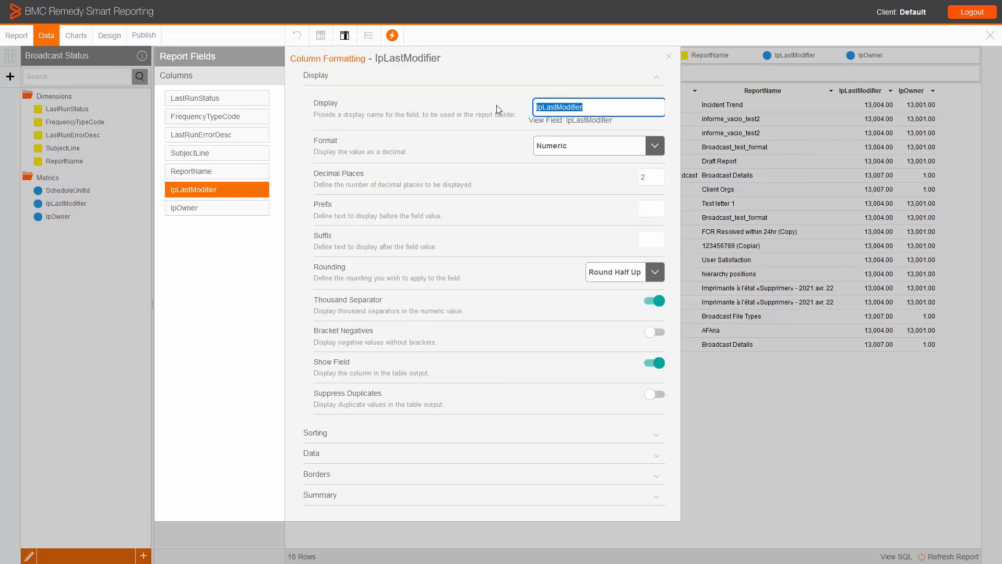
pyautogui.write('Broadcast Owner')
pyautogui.click(561, 148)
pyautogui.click(563, 300)
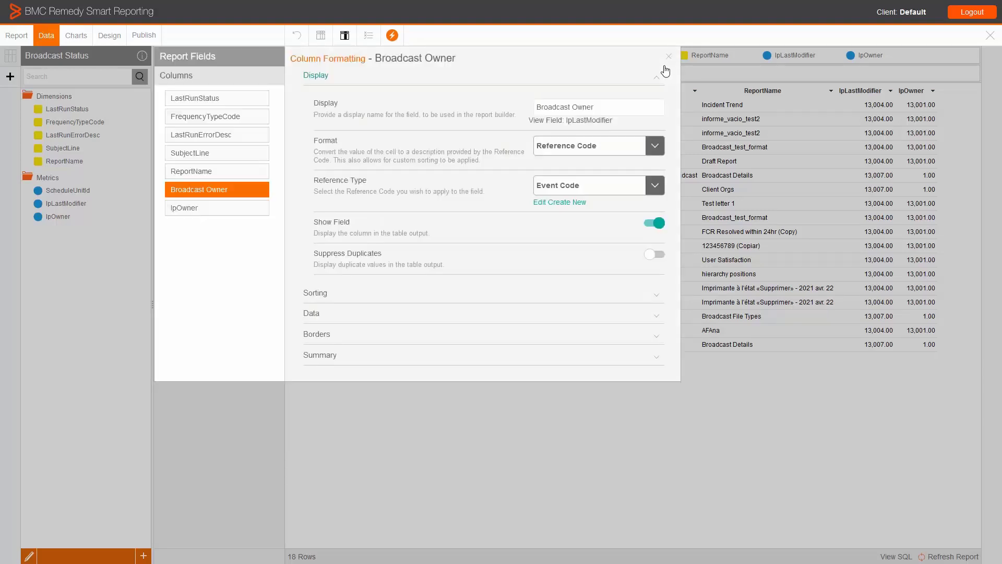
pyautogui.click(666, 66)
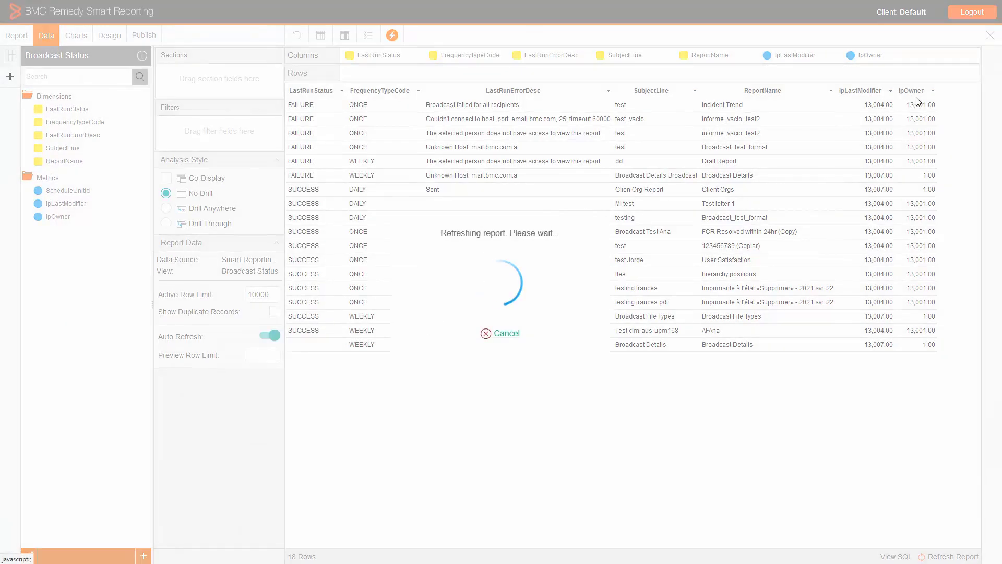
# Change the IpOwner column's display name to "ReportOwner" and its format to Reference Code.
pyautogui.click(942, 91)
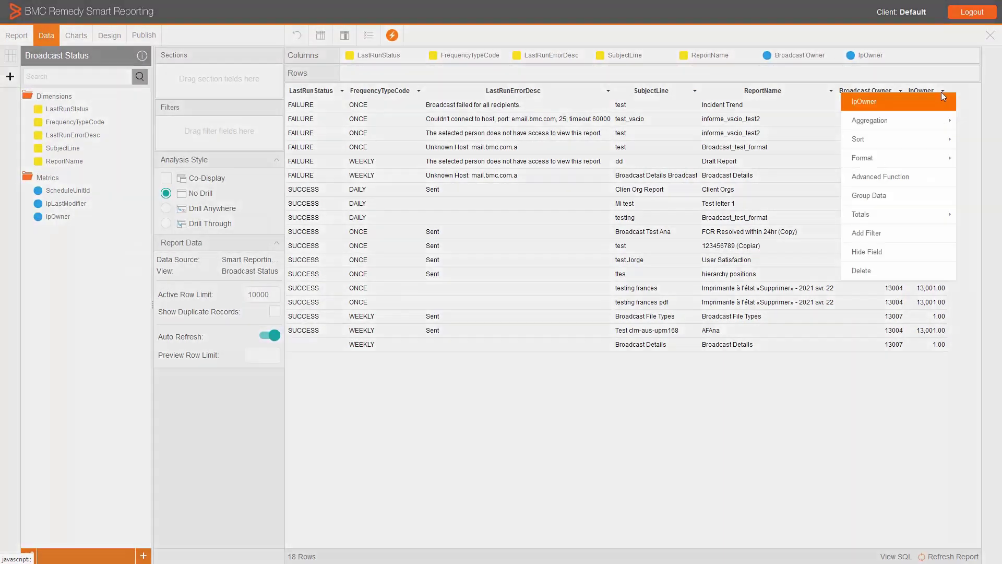
pyautogui.moveTo(931, 129)
pyautogui.moveTo(913, 158)
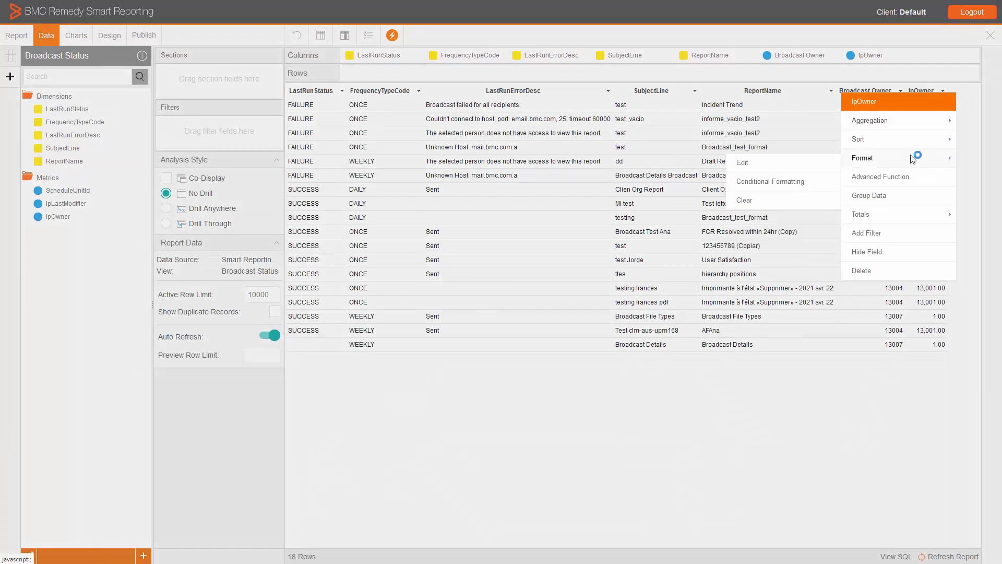
pyautogui.click(818, 164)
pyautogui.write('Repory')
pyautogui.press('BackSpace')
pyautogui.write('tOwner')
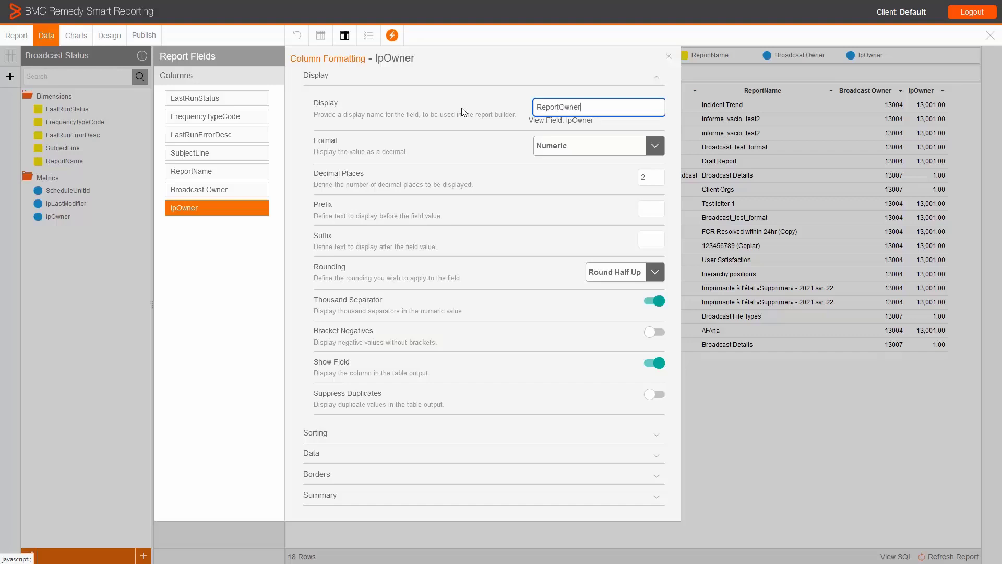
pyautogui.click(572, 146)
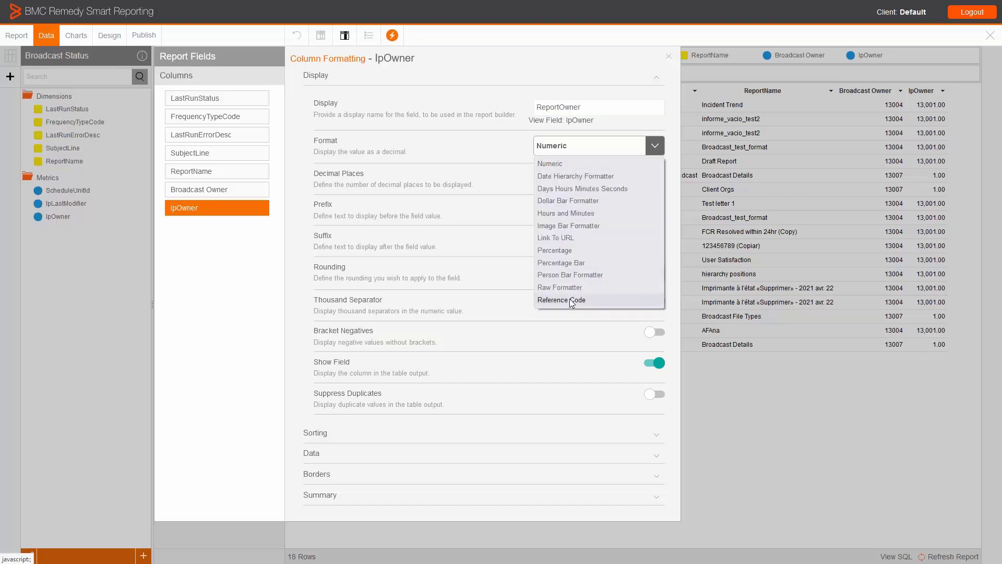
pyautogui.click(571, 300)
pyautogui.click(669, 56)
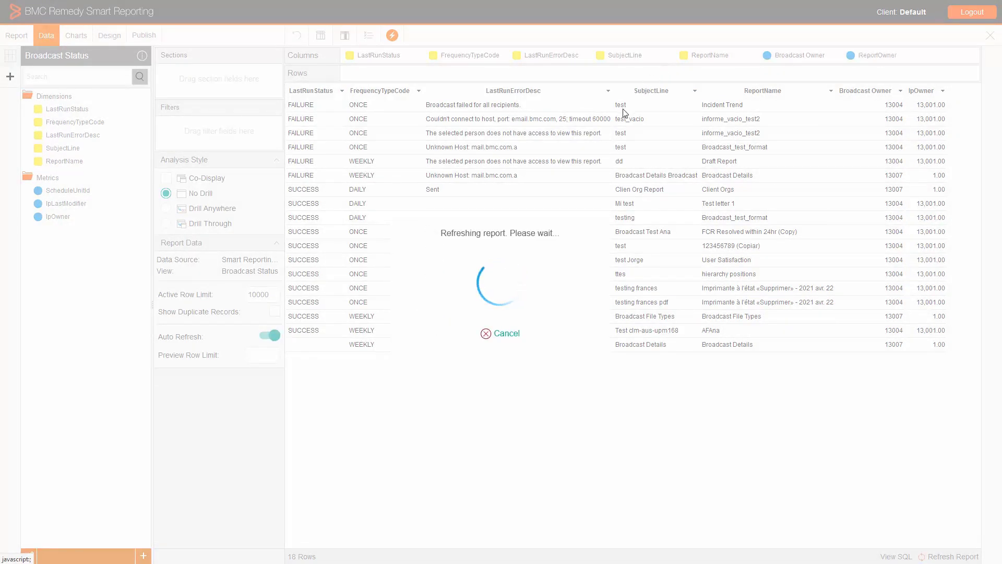
# Search the view fields for "statu" and add LastRunStatus as a report filter.
pyautogui.click(105, 84)
pyautogui.write('sta')
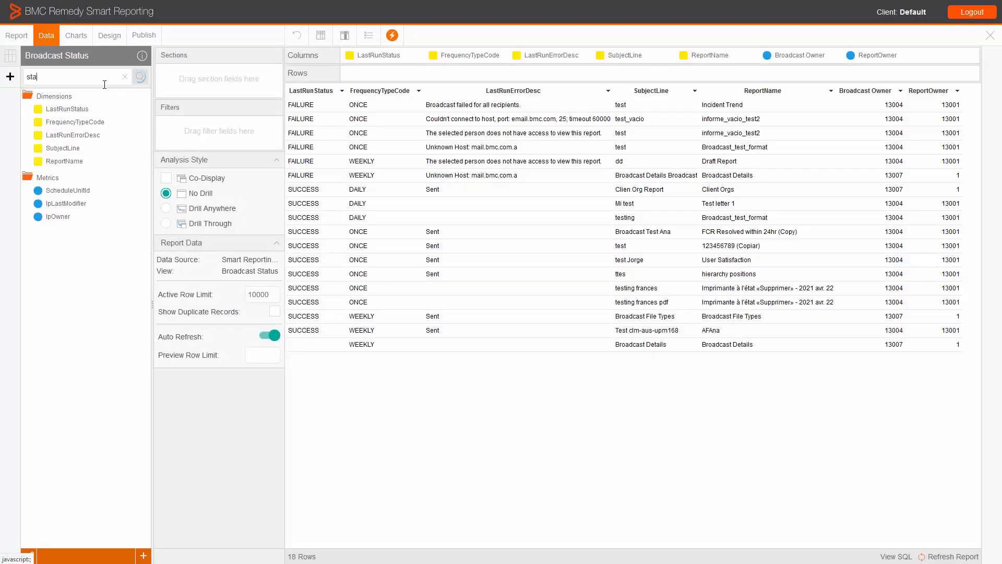
pyautogui.write('tu')
pyautogui.moveTo(71, 112); pyautogui.dragTo(231, 133)
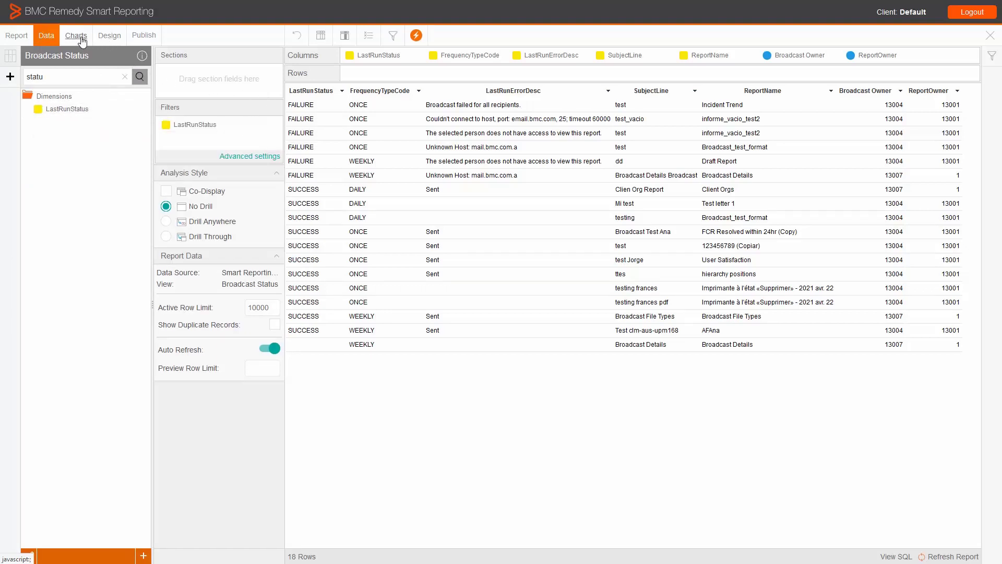
# Set the analysis style to Drill Through and add the User Details report, found by searching "user details", as its drill-through target.
pyautogui.click(166, 237)
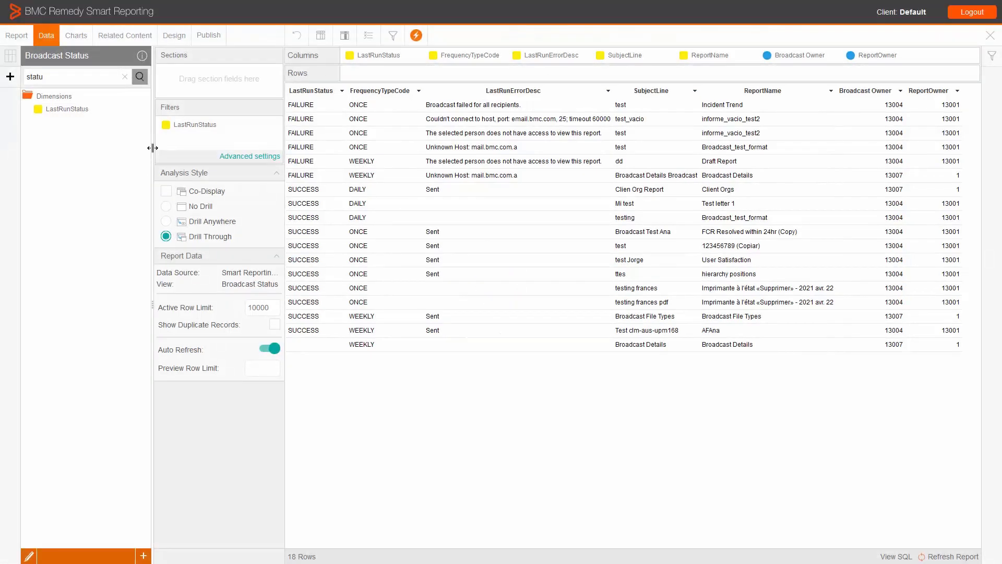
pyautogui.click(128, 40)
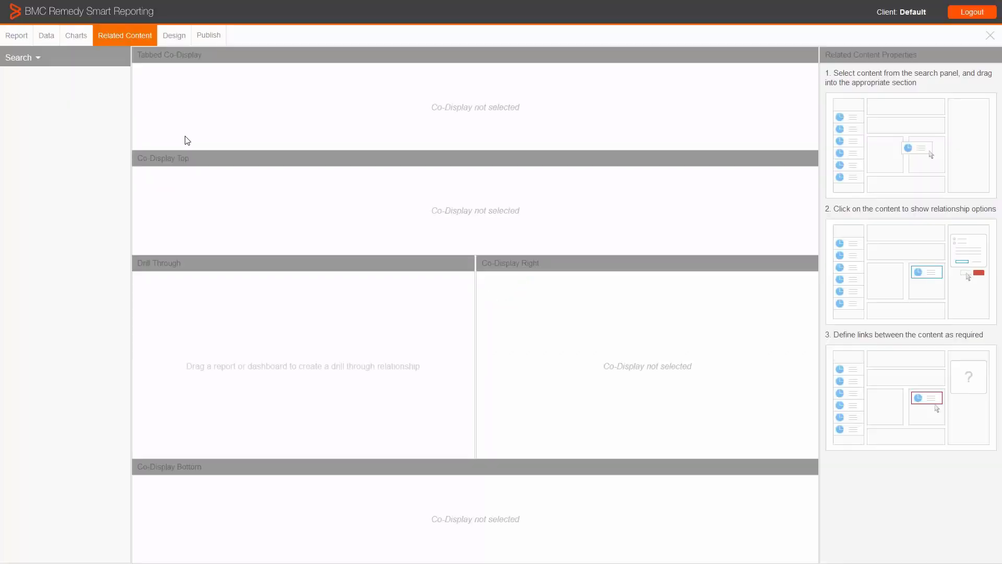
pyautogui.click(57, 76)
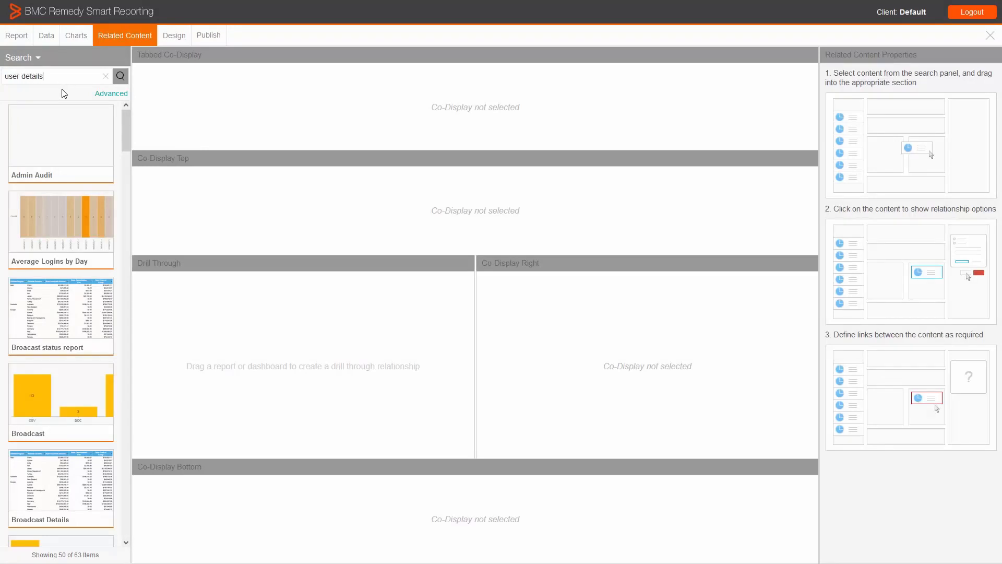
pyautogui.write('user details')
pyautogui.press('Return')
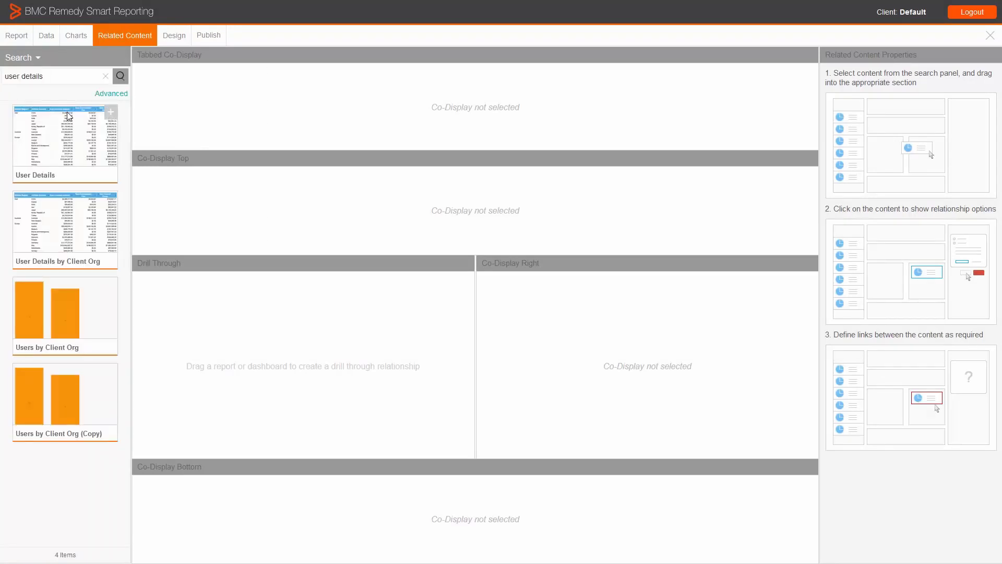
pyautogui.moveTo(46, 143); pyautogui.dragTo(253, 304)
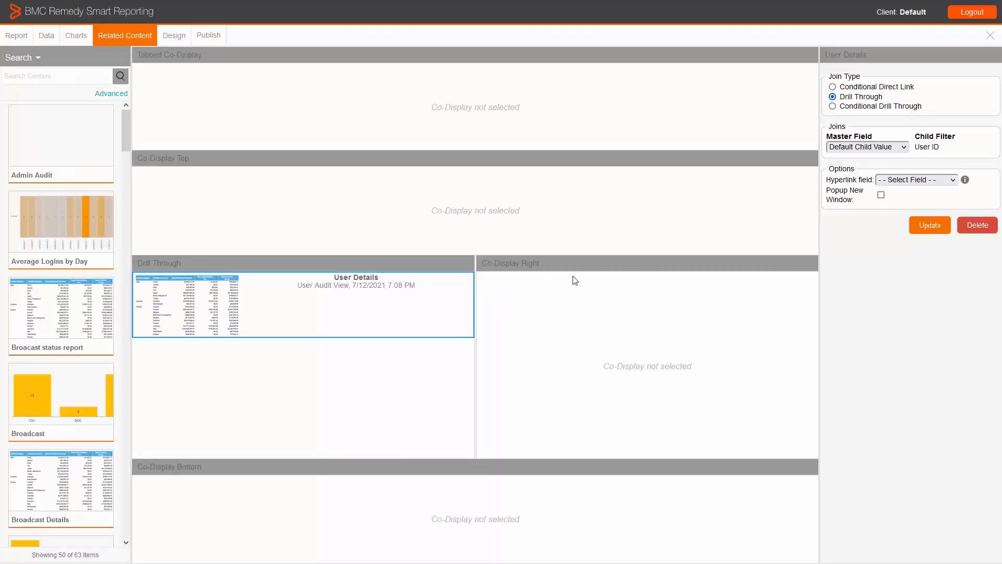
# Join Broadcast Owner to the User ID child filter, make Broadcast Owner the hyperlink field opening in a new popup window, and update the link.
pyautogui.click(865, 149)
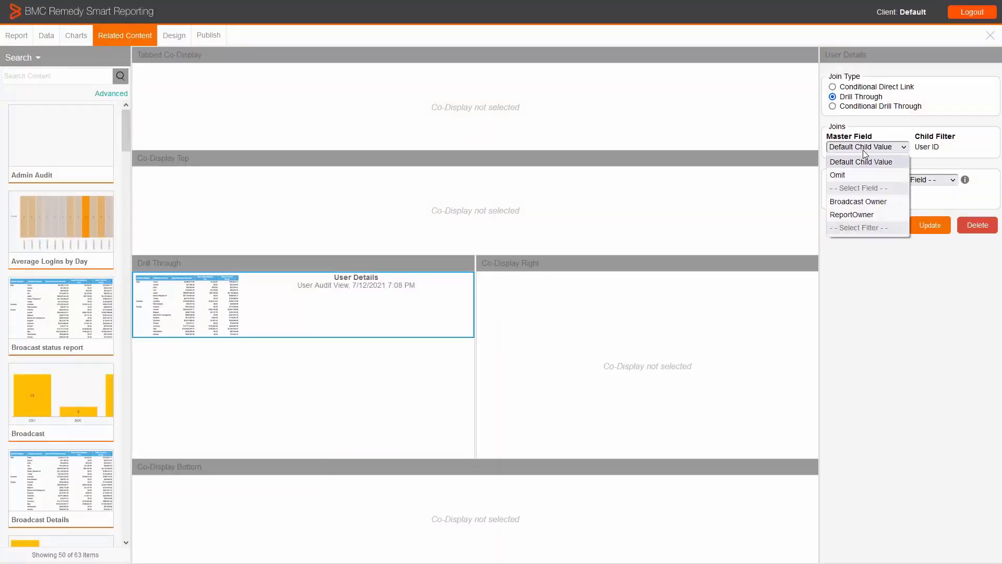
pyautogui.click(858, 204)
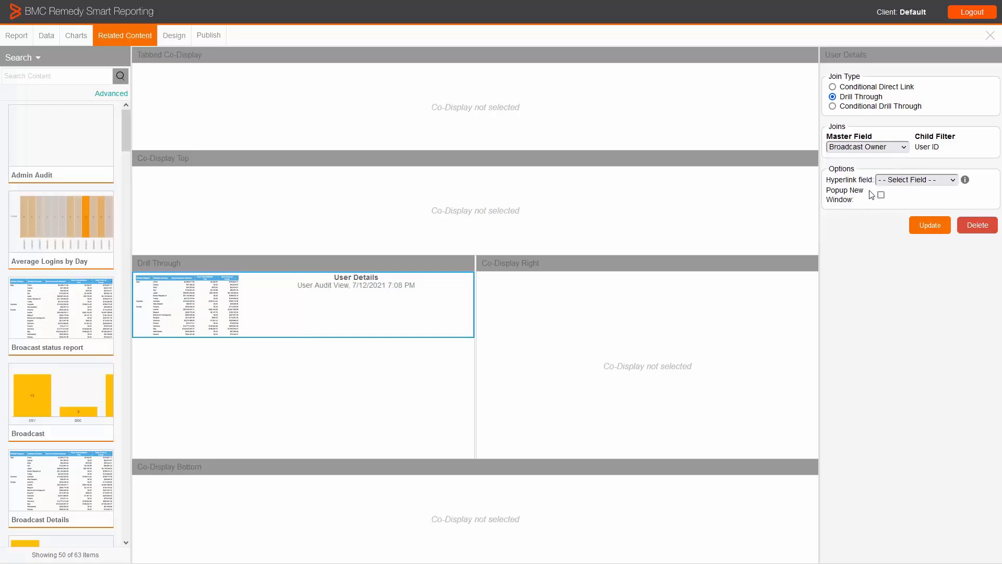
pyautogui.click(890, 180)
pyautogui.click(895, 274)
pyautogui.click(881, 195)
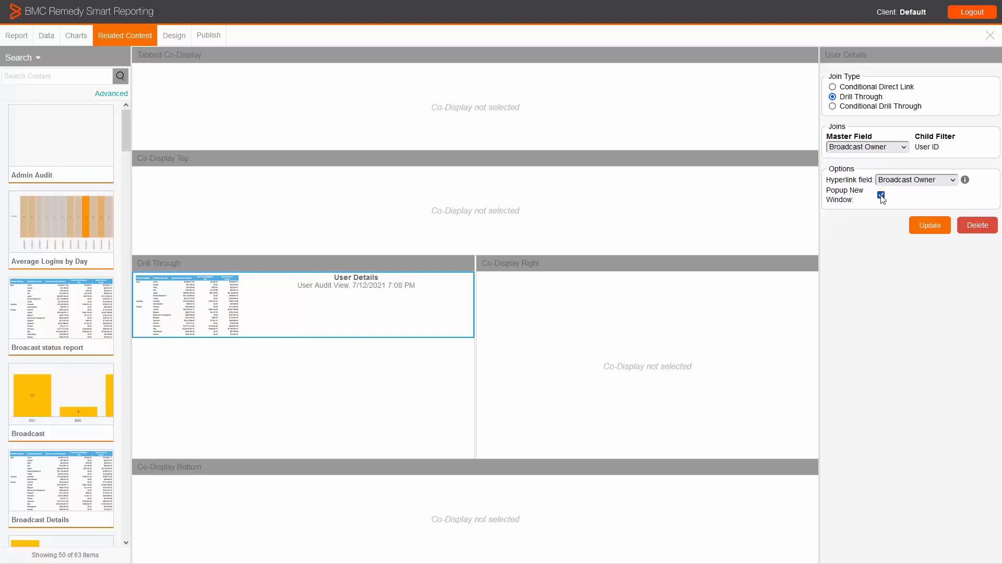
pyautogui.click(924, 228)
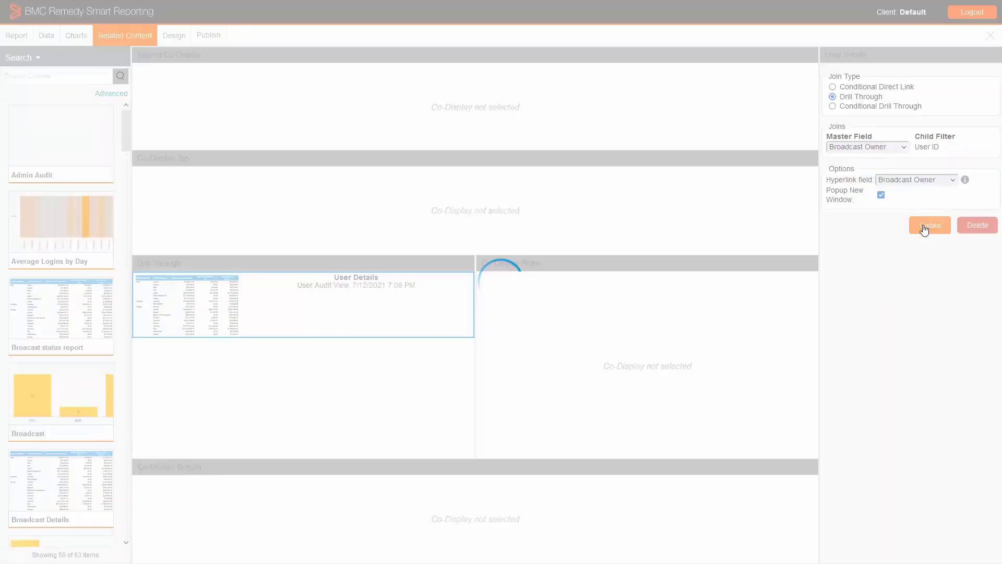
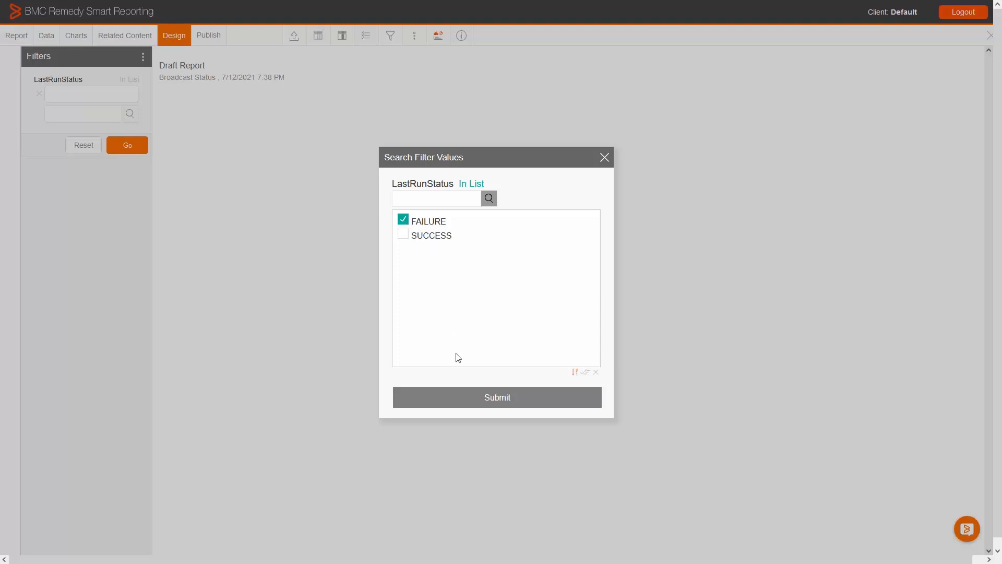
# Filter the report to the FAILURE LastRunStatus and check the user details drill-through from the Broadcast Details row's Broadcast Owner.
pyautogui.click(483, 396)
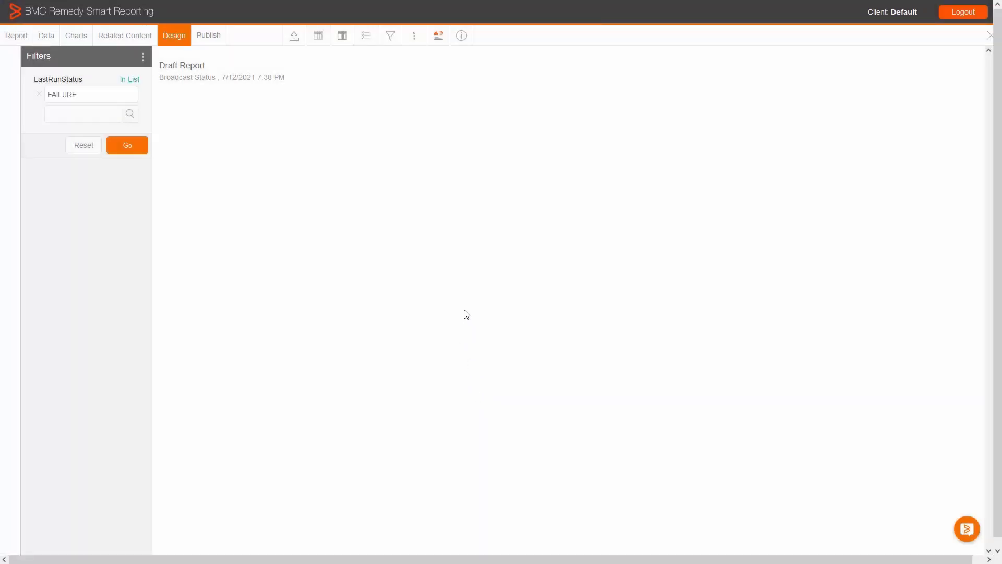
pyautogui.click(133, 149)
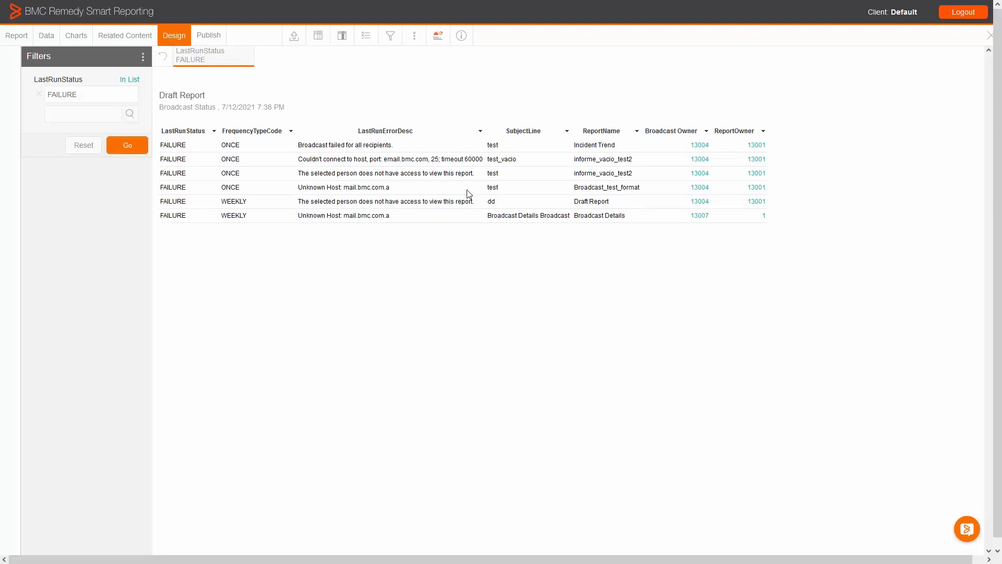
pyautogui.click(699, 217)
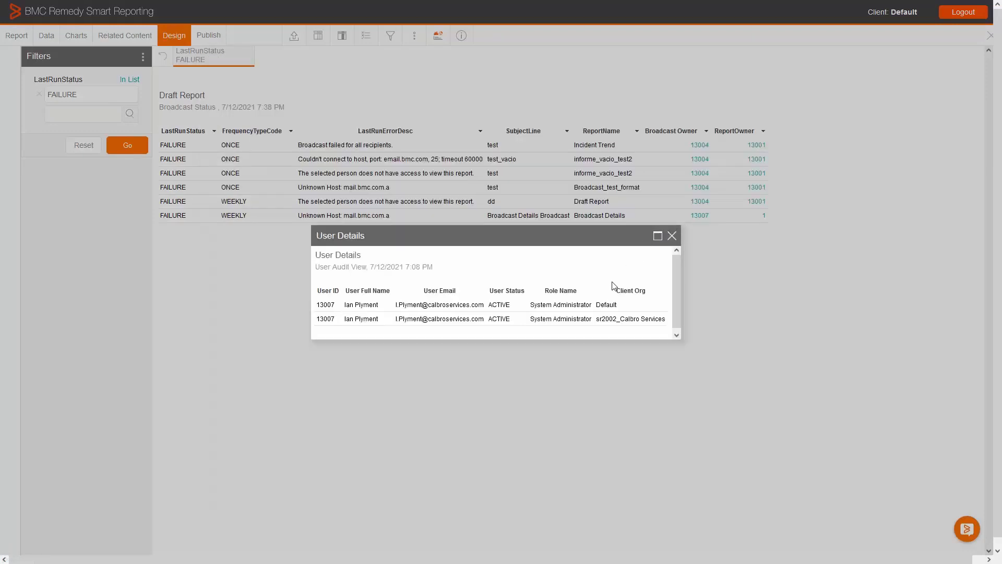
pyautogui.scroll(-1, 613, 289)
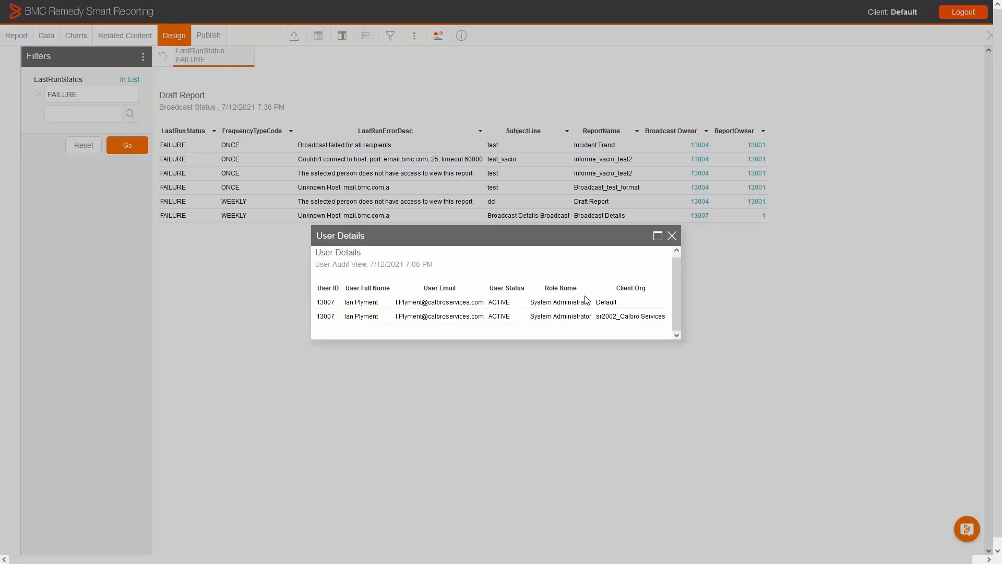
pyautogui.click(672, 236)
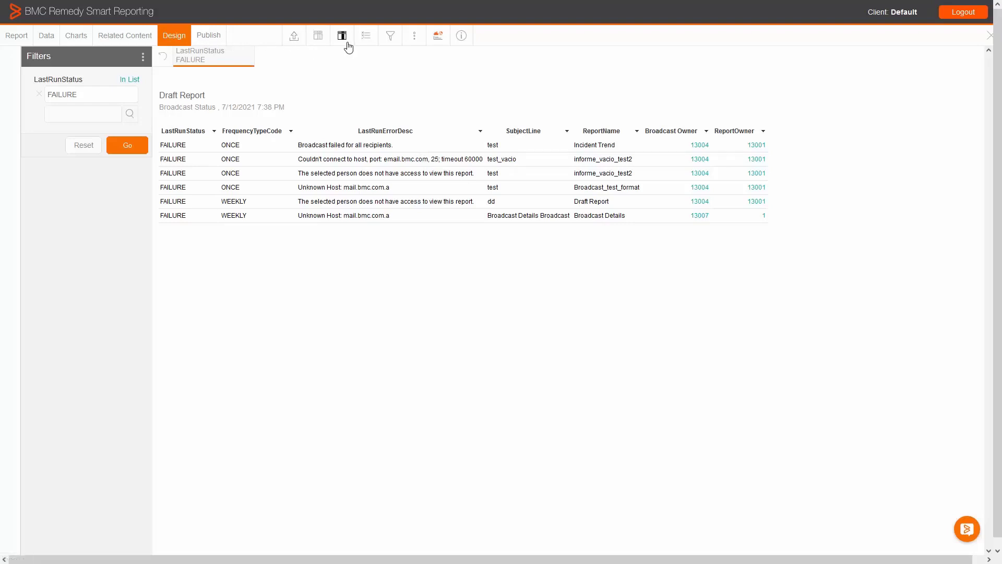
# Save the report as "Broadcast Status Report" with its changes requiring translation, and open its broadcast schedules.
pyautogui.click(215, 38)
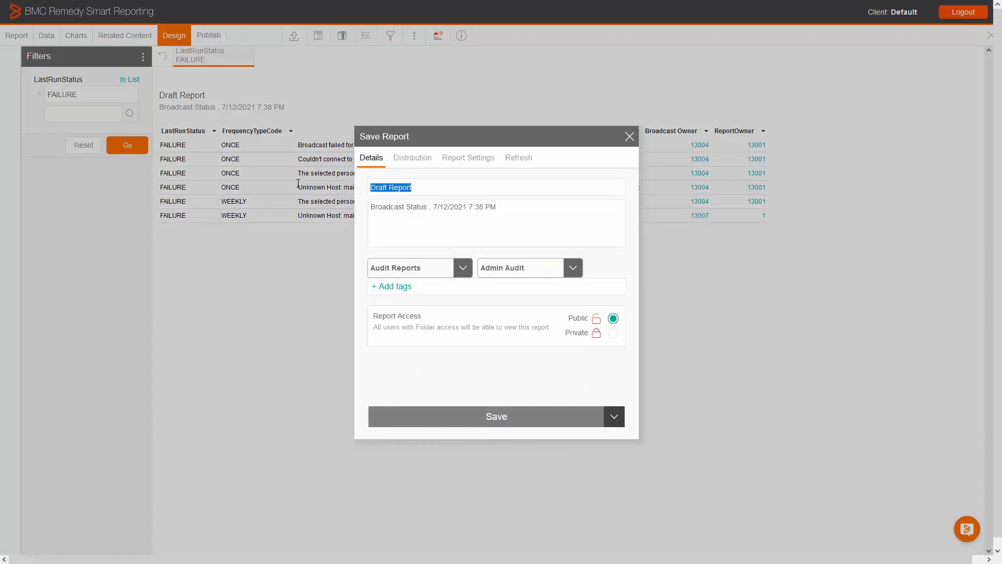
pyautogui.write('Broadcast Status')
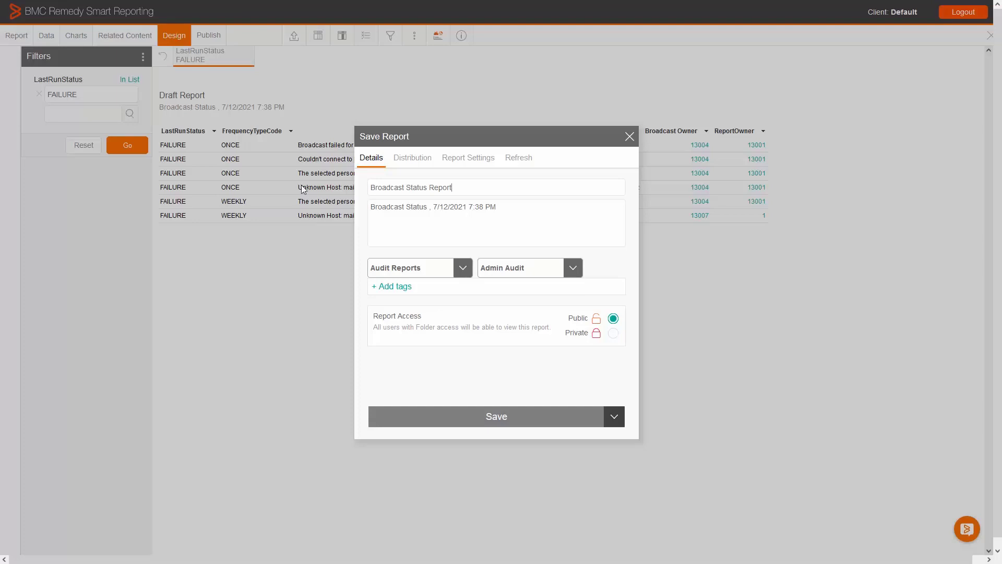
pyautogui.click(485, 416)
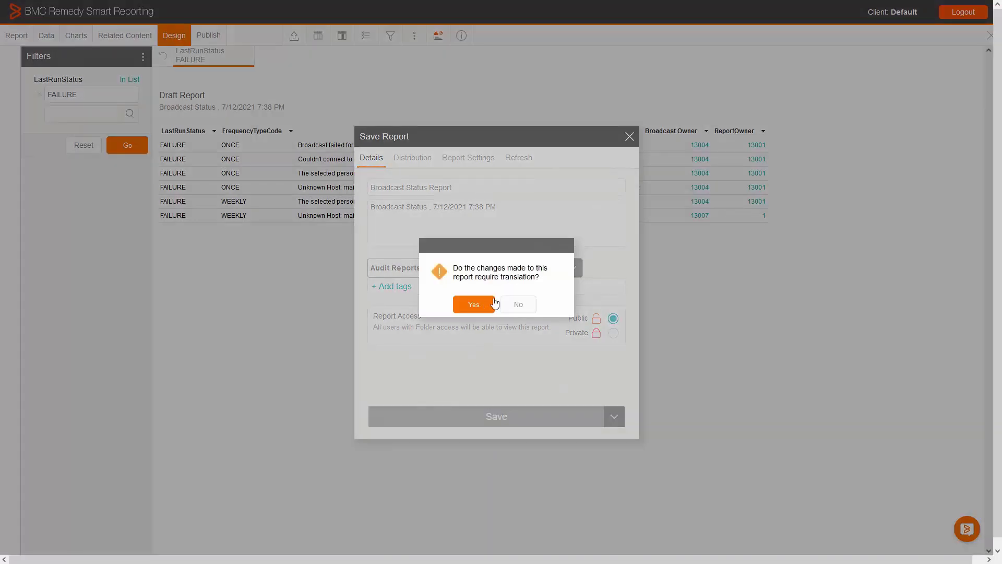
pyautogui.click(481, 306)
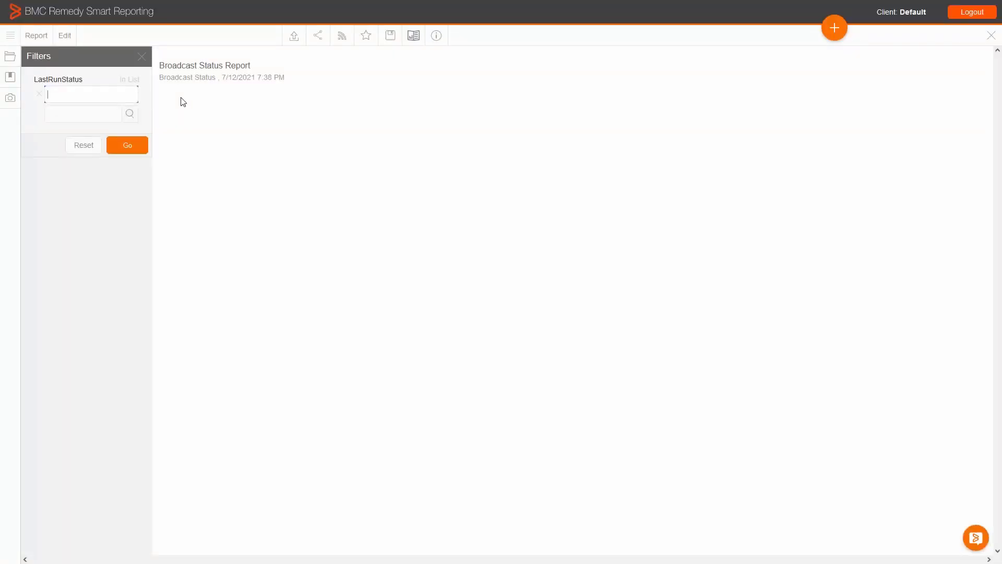
pyautogui.click(341, 37)
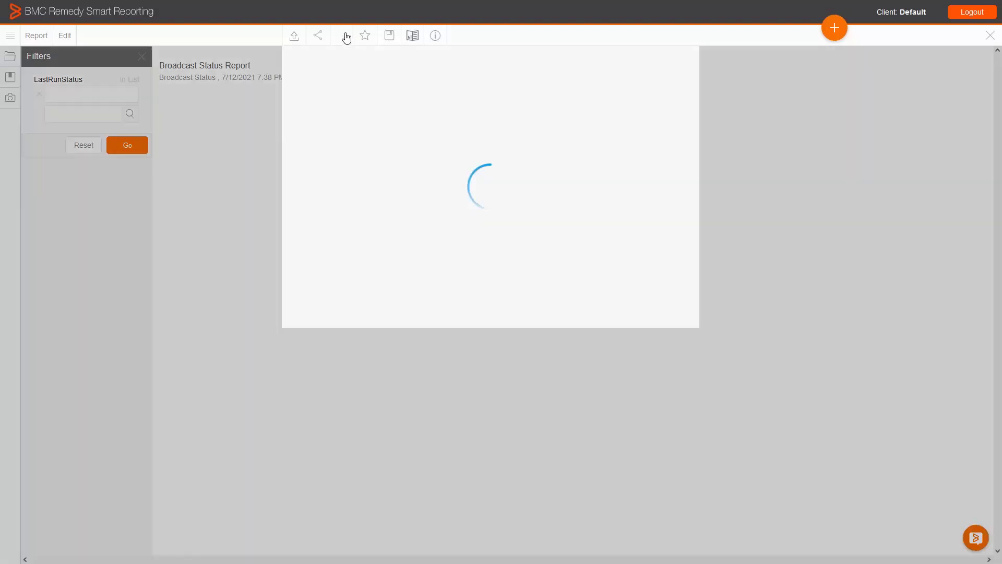
pyautogui.click(517, 291)
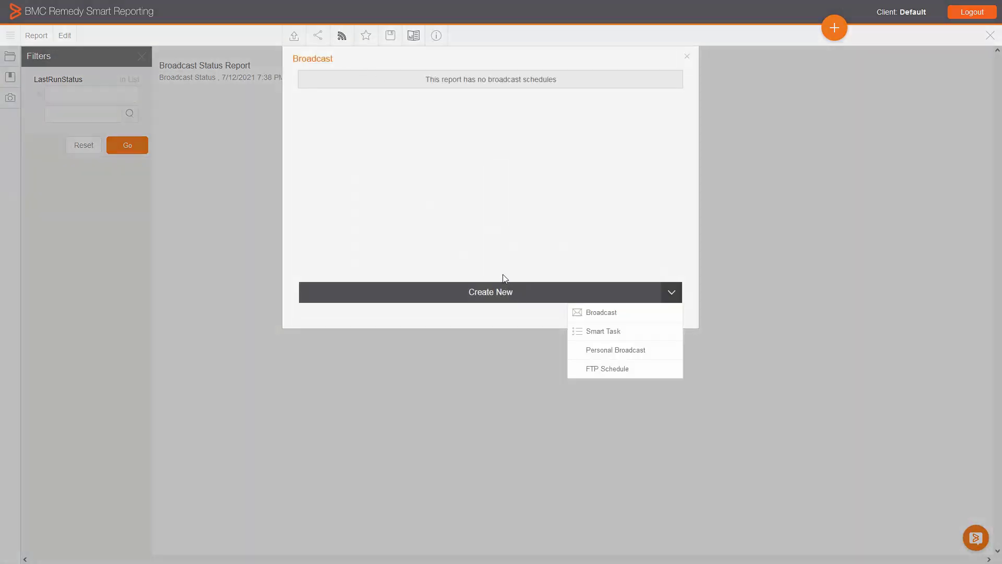
pyautogui.click(590, 312)
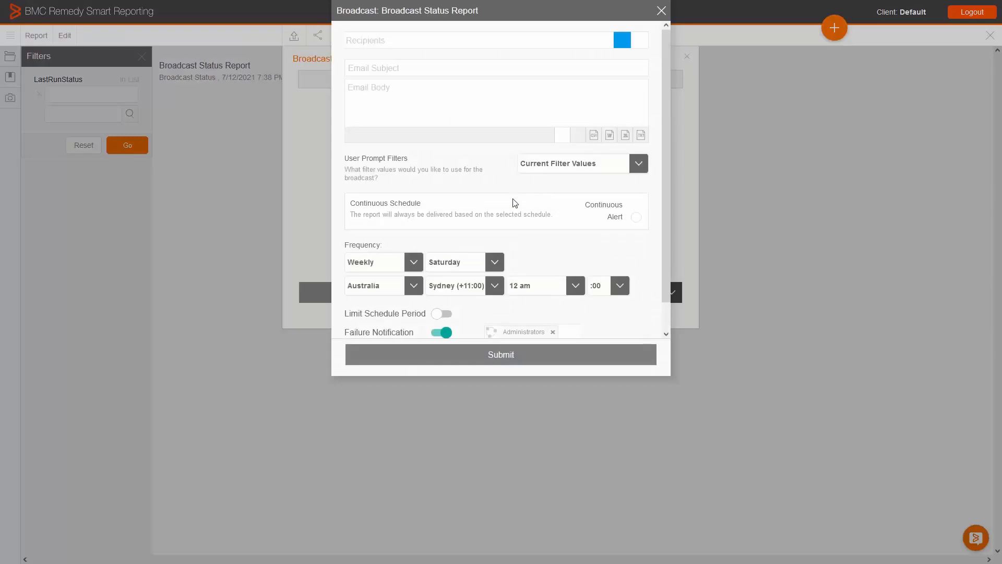
pyautogui.click(376, 42)
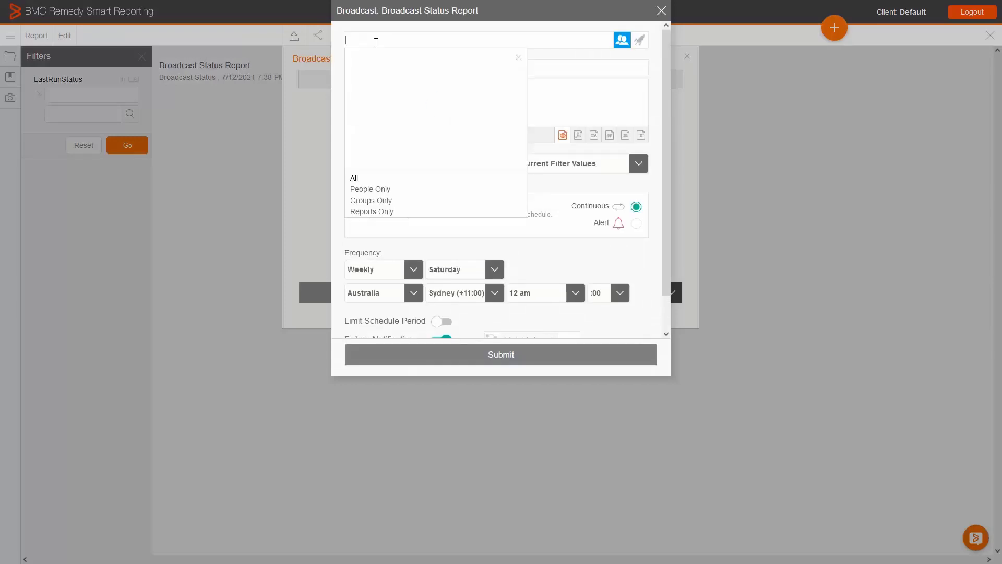
pyautogui.click(397, 97)
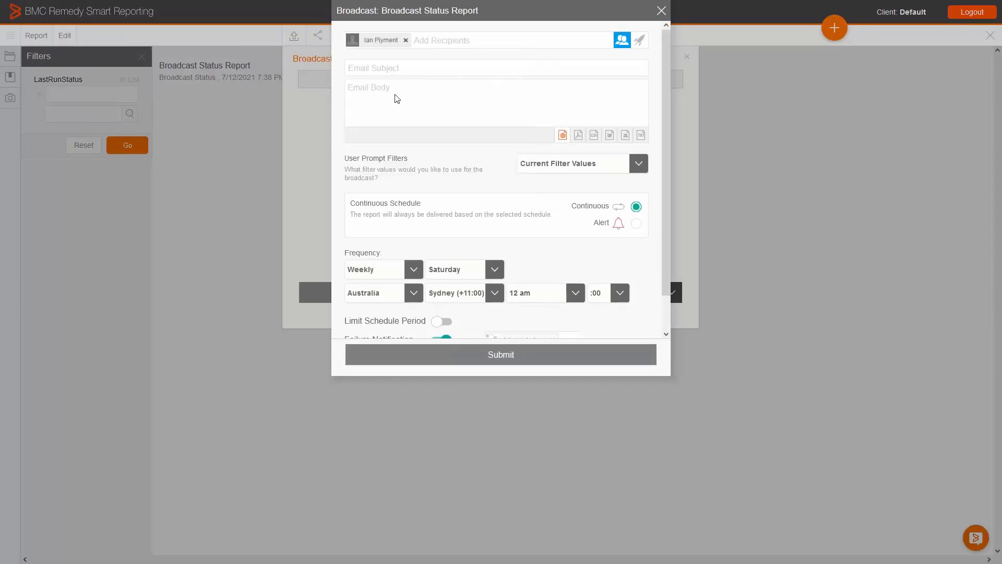
pyautogui.click(378, 67)
pyautogui.scroll(-1, 408, 256)
pyautogui.click(410, 234)
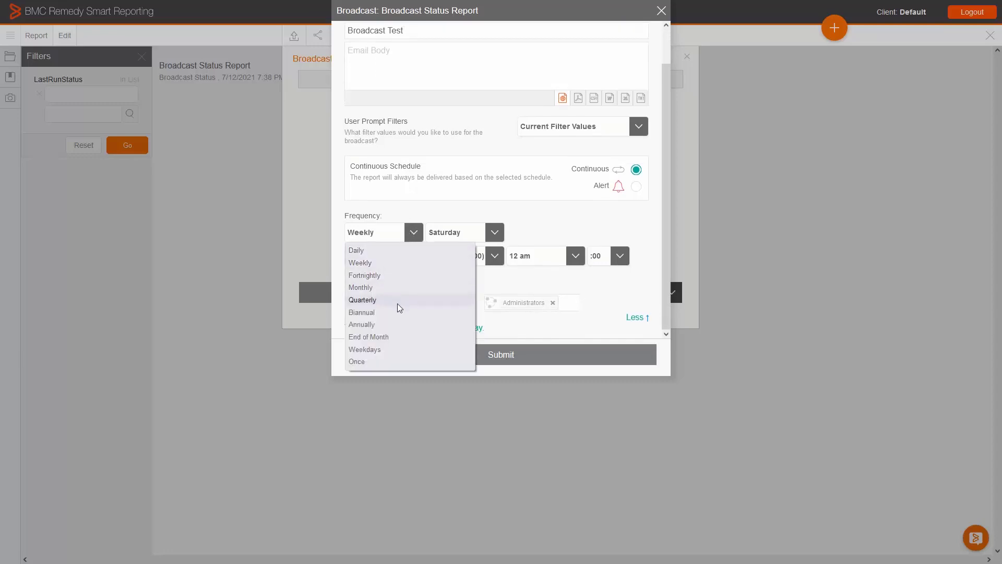
pyautogui.click(459, 215)
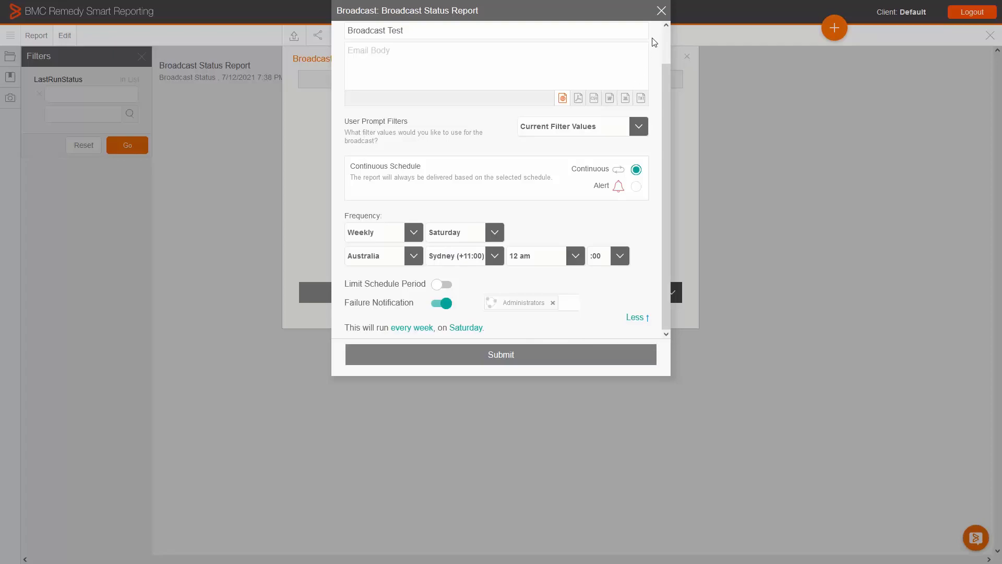
pyautogui.click(660, 11)
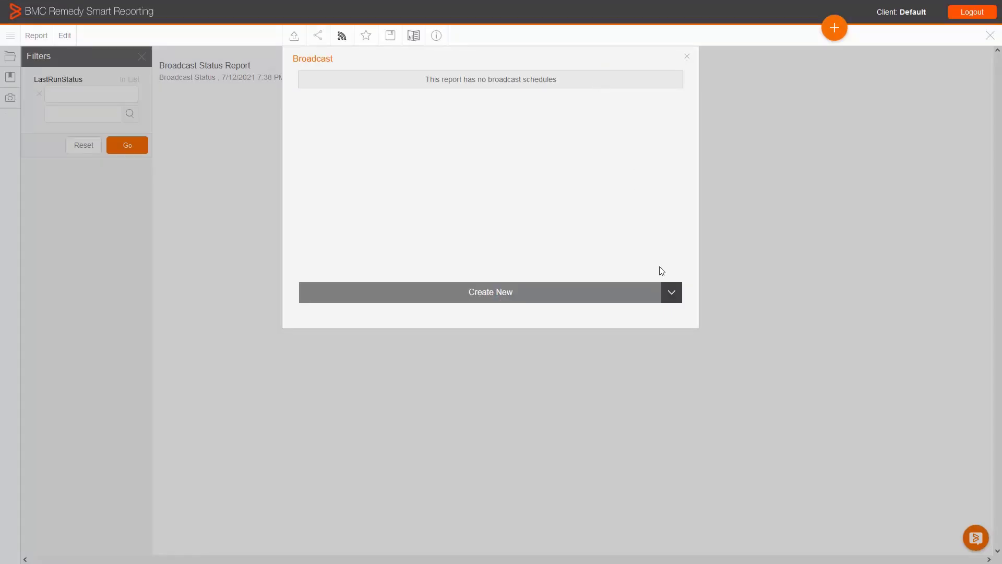
# Create a Smart Task titled "Broadcast Failure Alert" with System Administrator as requestor and the individual user as assignee.
pyautogui.click(669, 293)
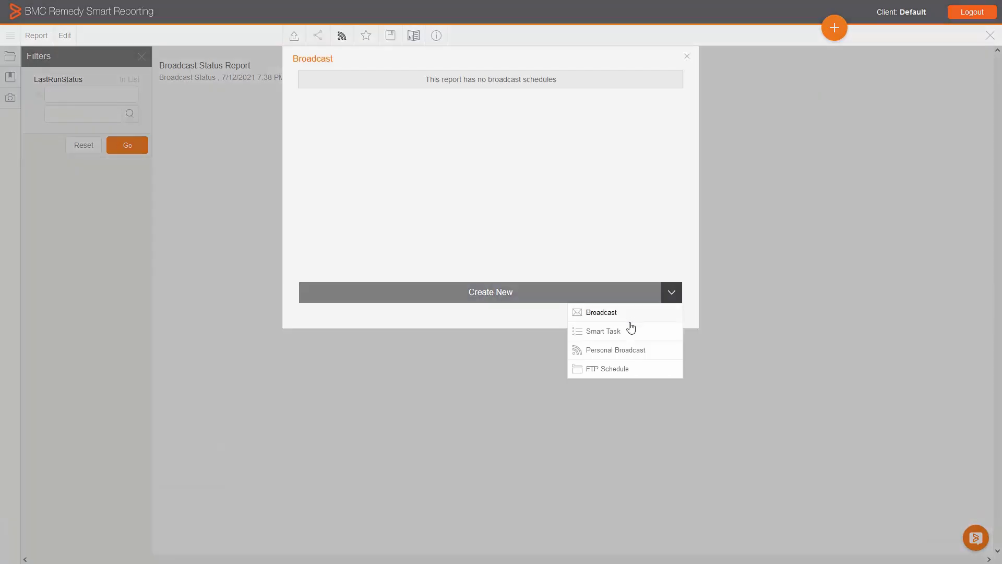
pyautogui.click(632, 321)
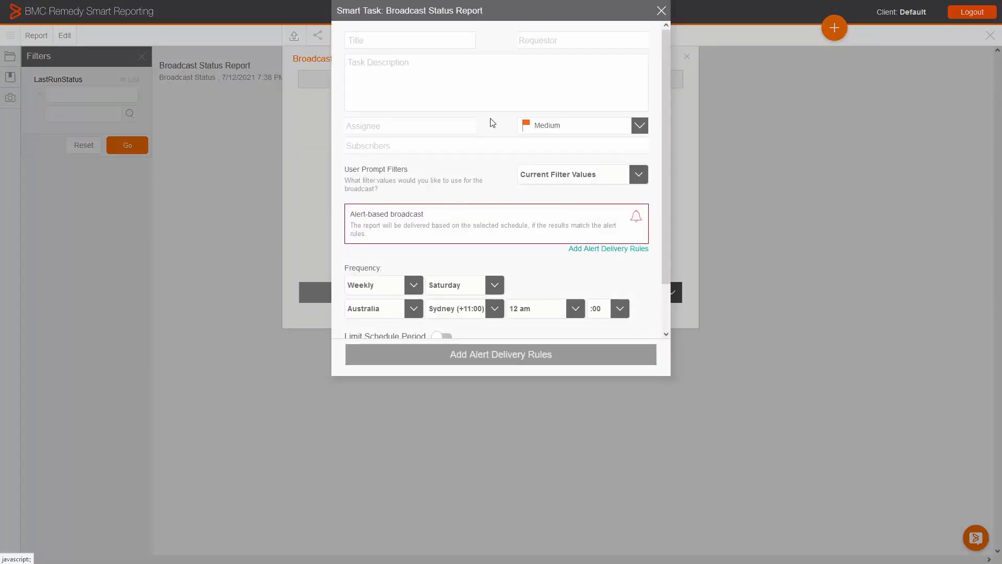
pyautogui.click(421, 42)
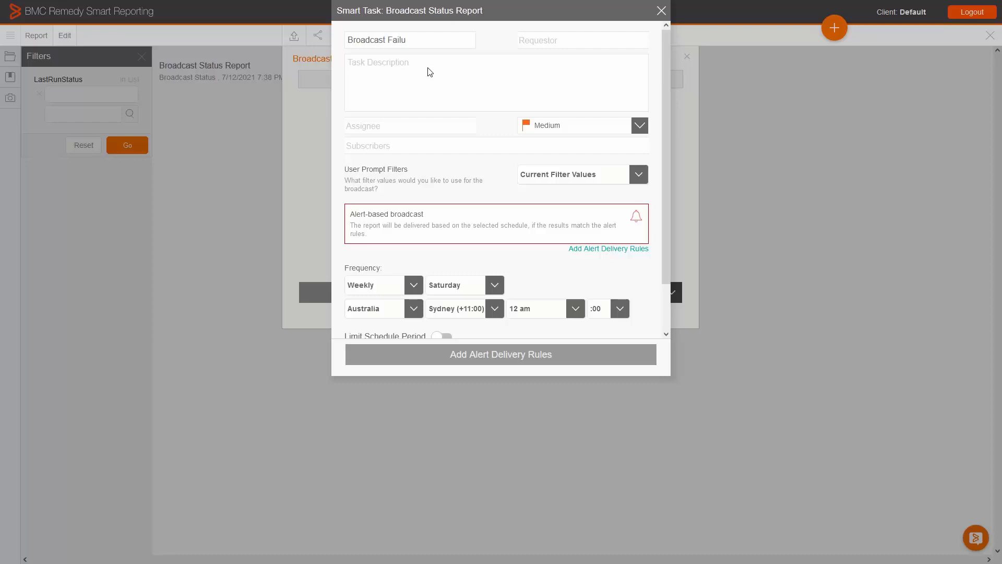
pyautogui.write('Broadcast Failure Alert')
pyautogui.click(549, 41)
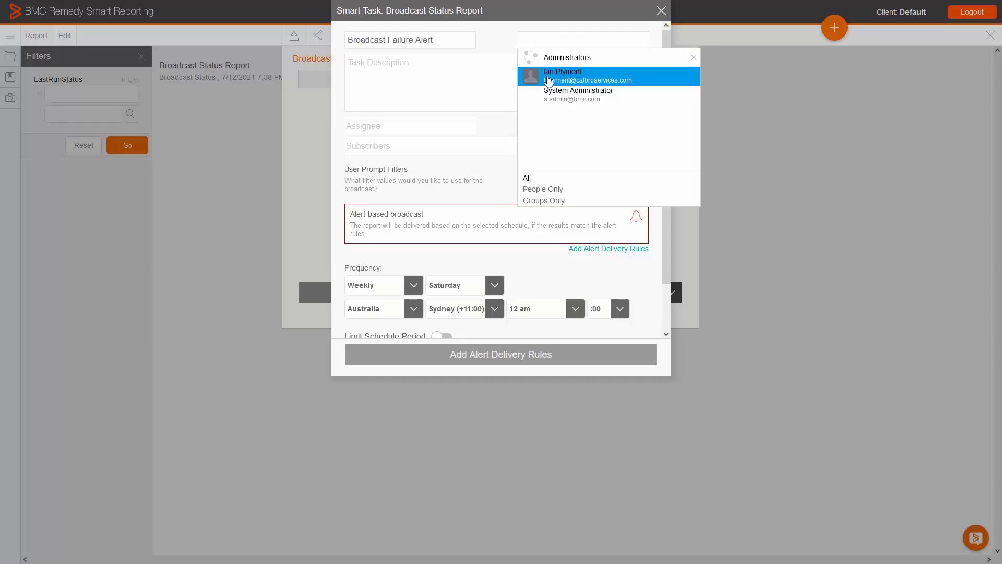
pyautogui.click(547, 89)
pyautogui.click(421, 129)
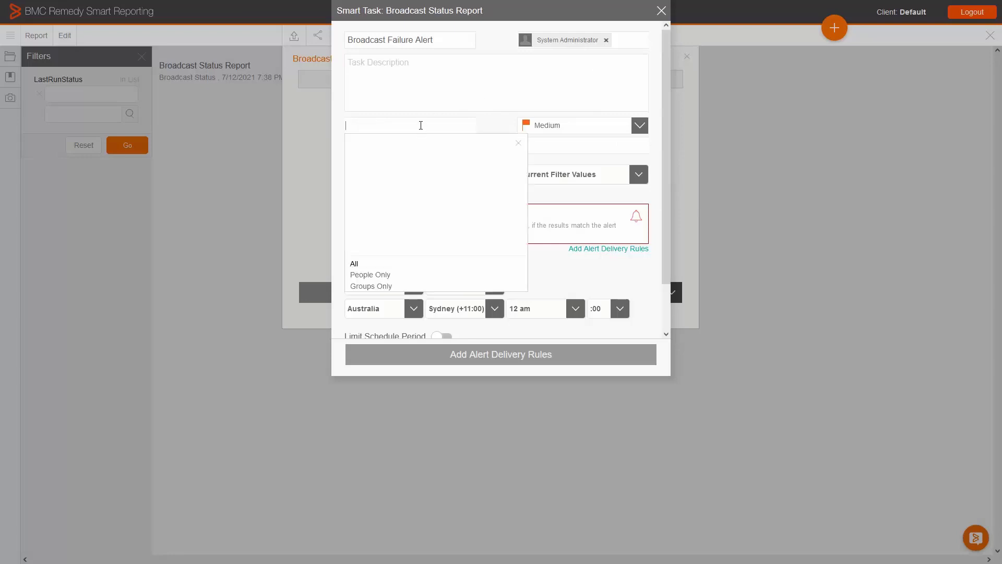
pyautogui.click(410, 163)
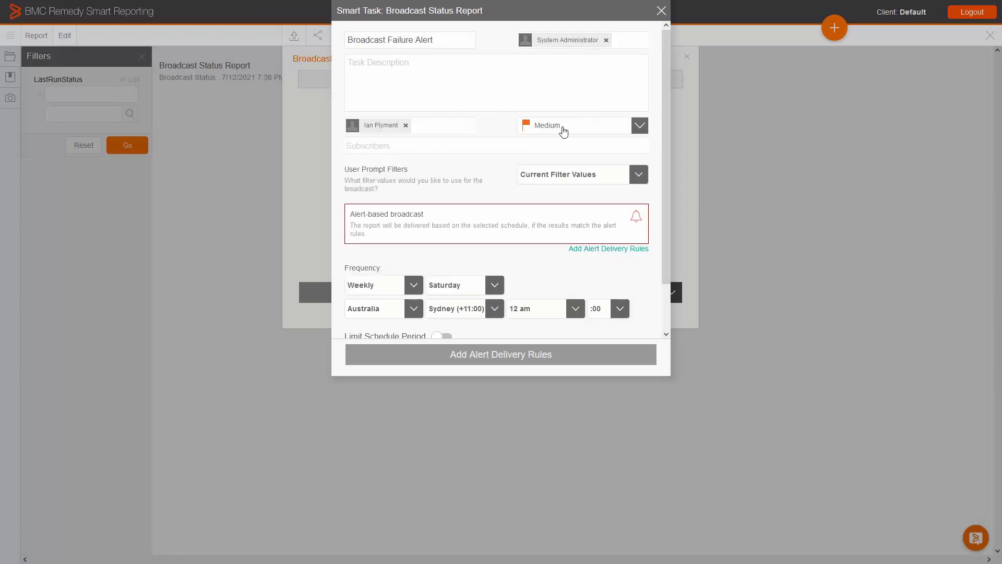
pyautogui.click(640, 126)
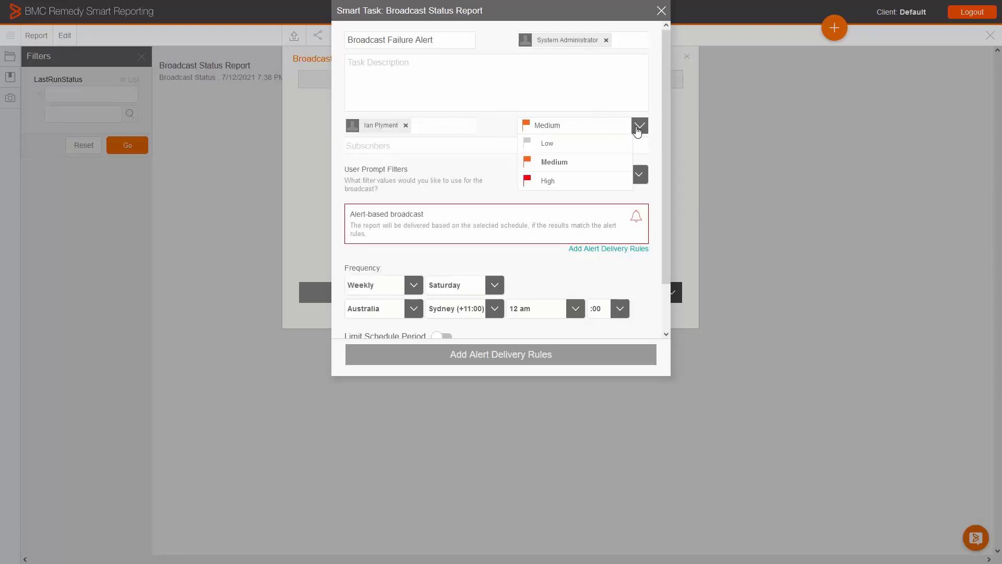
pyautogui.click(501, 174)
pyautogui.click(503, 146)
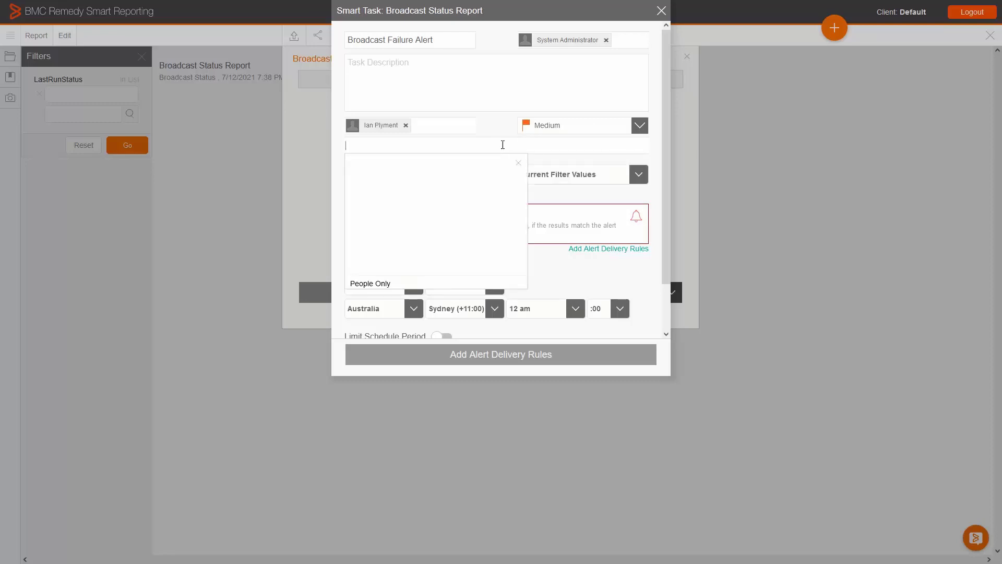
pyautogui.click(556, 164)
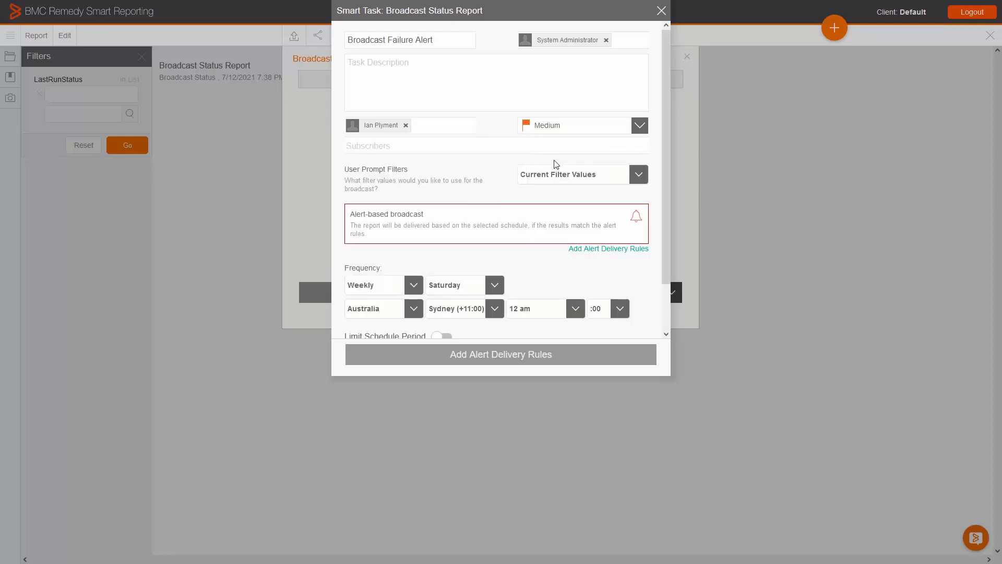
pyautogui.click(551, 174)
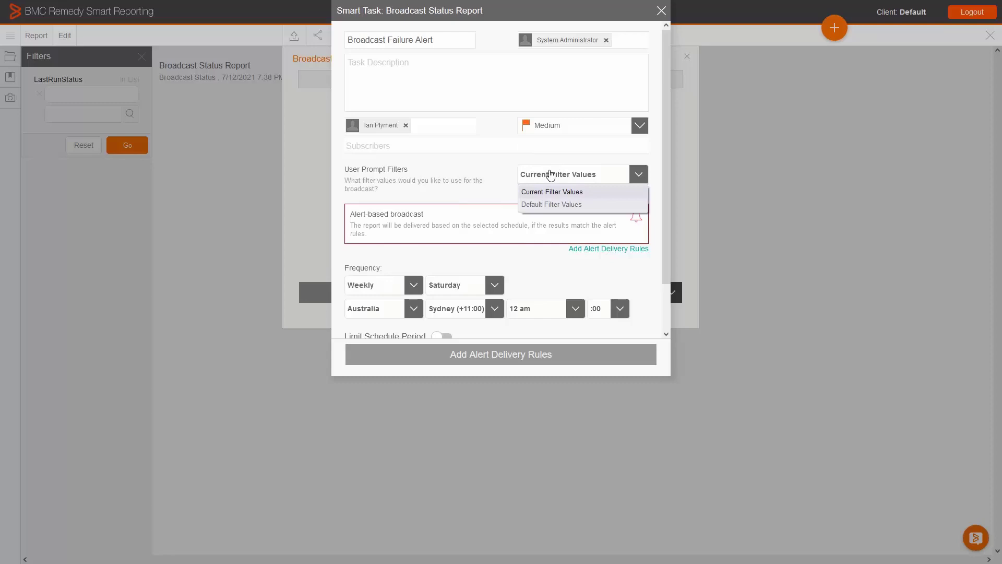
pyautogui.click(518, 174)
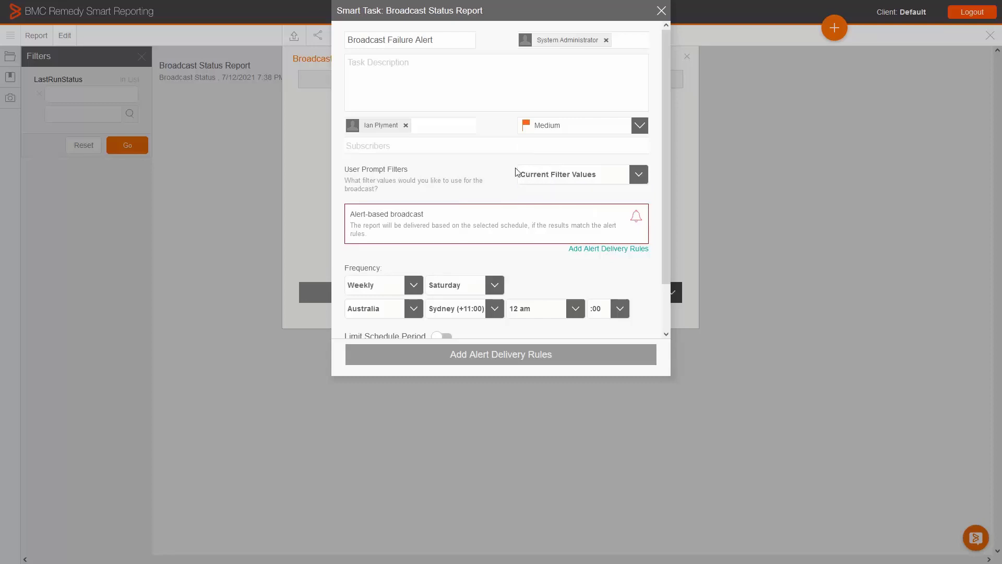
# Add an alert delivery rule that sends the task when LastRunStatus is equal to FAILURE in one or more rows.
pyautogui.click(596, 249)
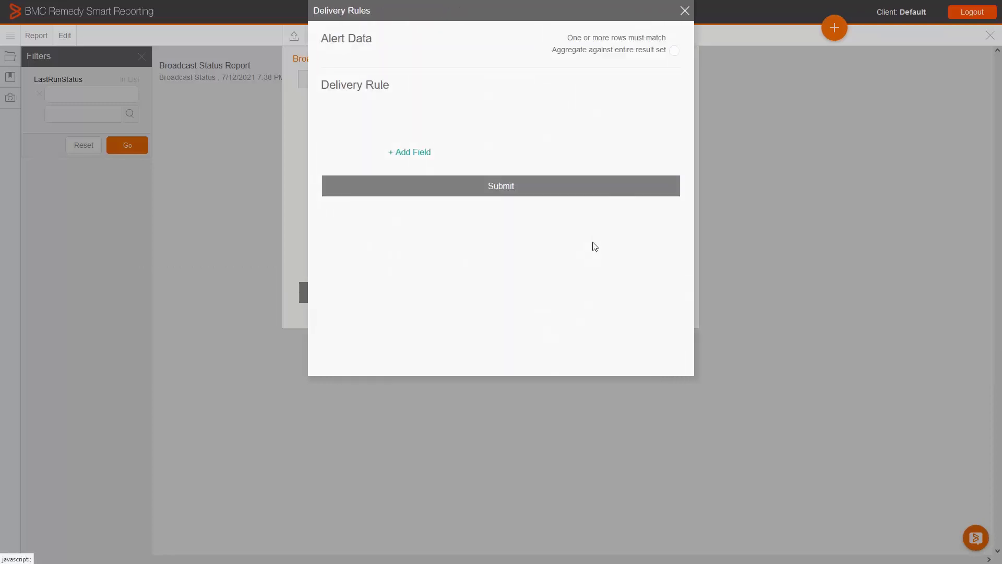
pyautogui.click(507, 119)
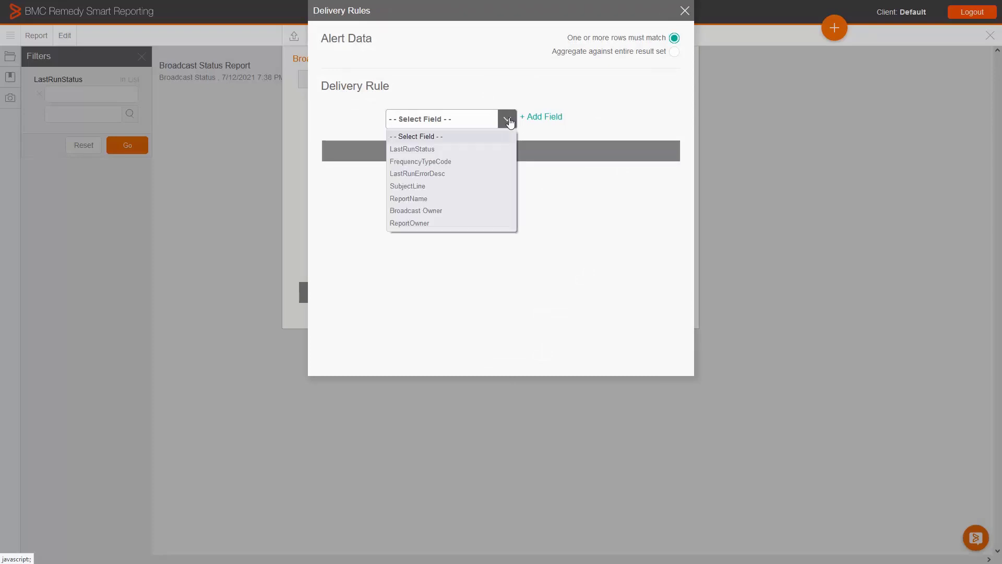
pyautogui.click(485, 148)
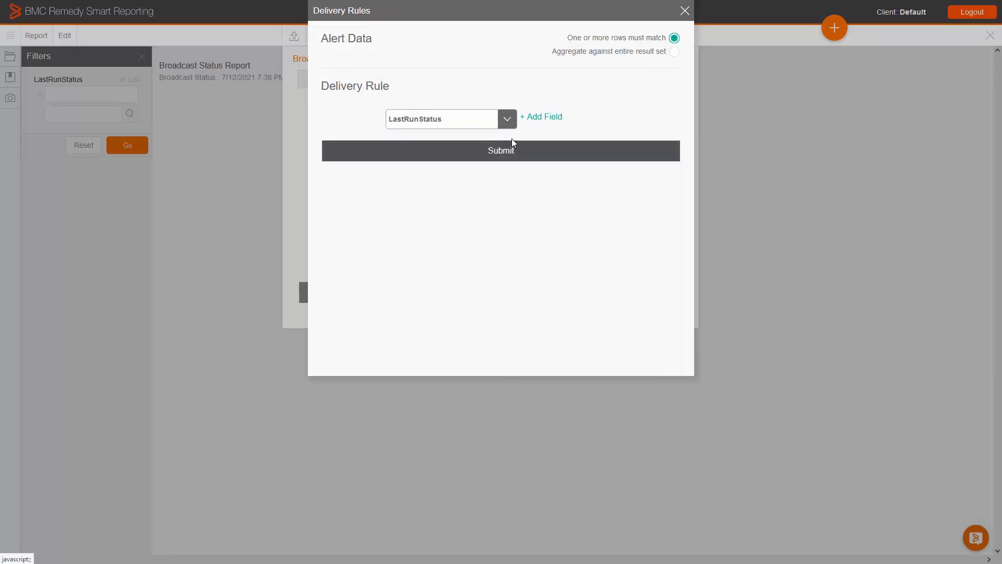
pyautogui.click(541, 126)
pyautogui.click(606, 116)
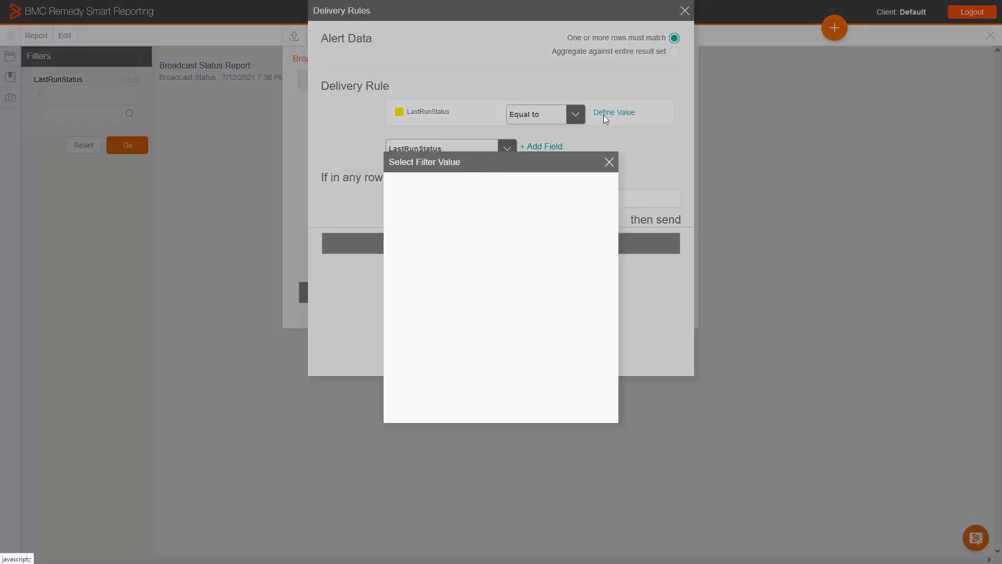
pyautogui.click(511, 223)
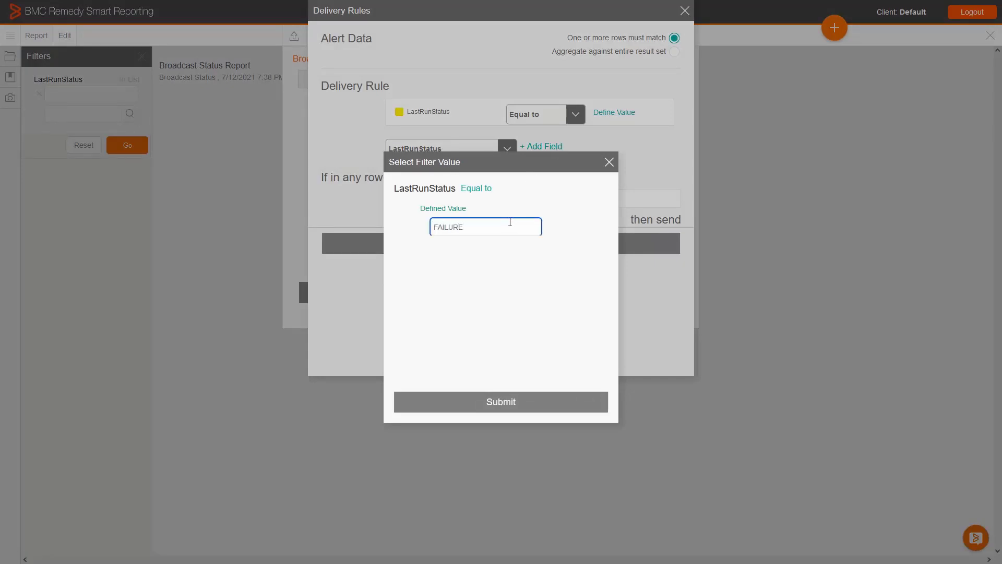
pyautogui.click(510, 402)
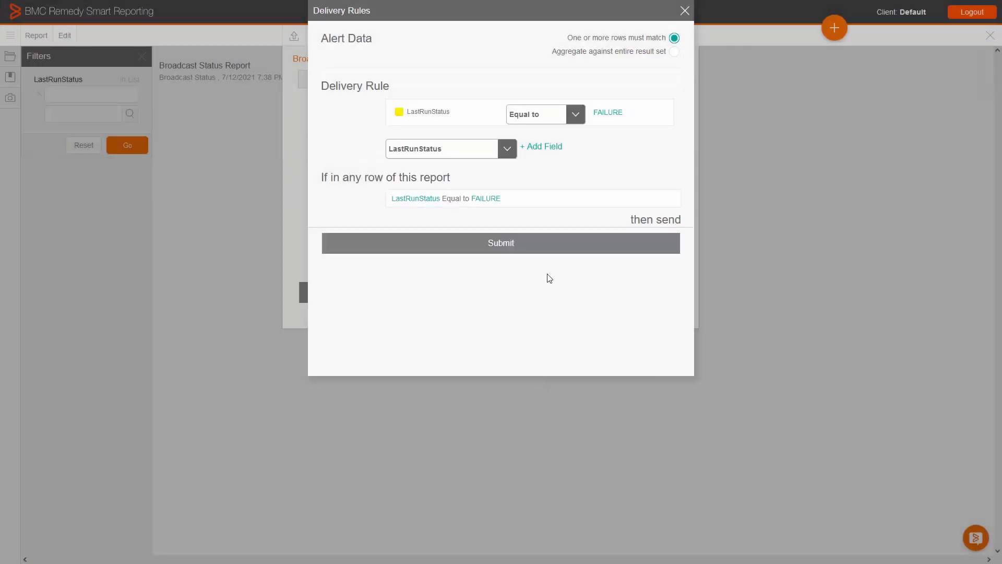
pyautogui.click(509, 253)
pyautogui.scroll(-2, 510, 256)
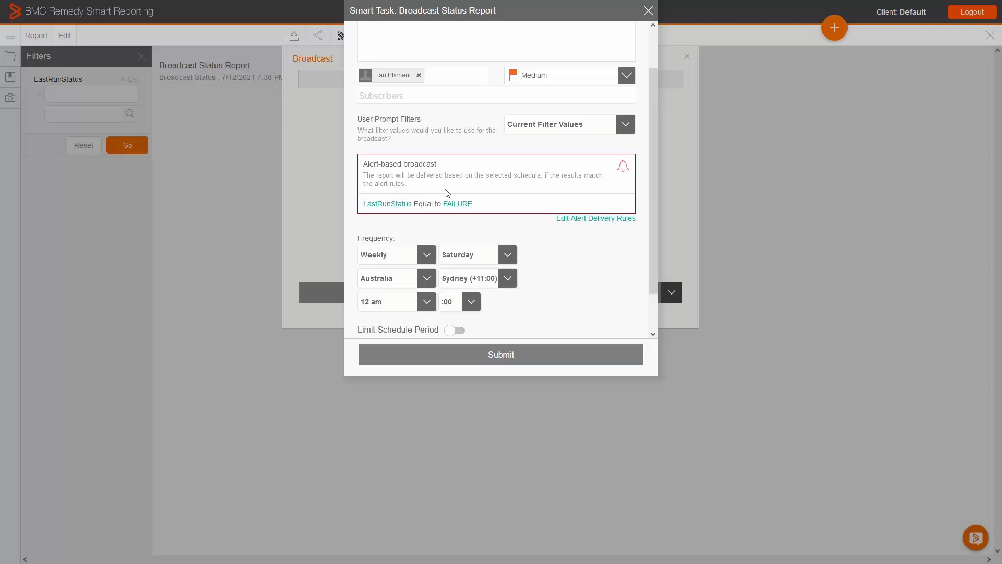
# Schedule the Smart Task to run weekly on Monday at 6 am.
pyautogui.scroll(-2, 451, 196)
pyautogui.click(474, 209)
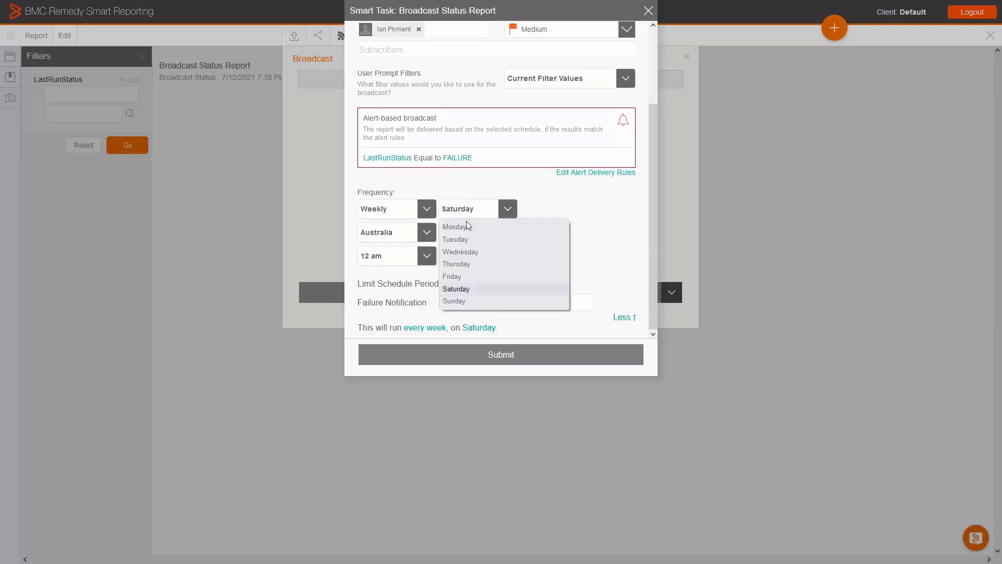
pyautogui.click(466, 226)
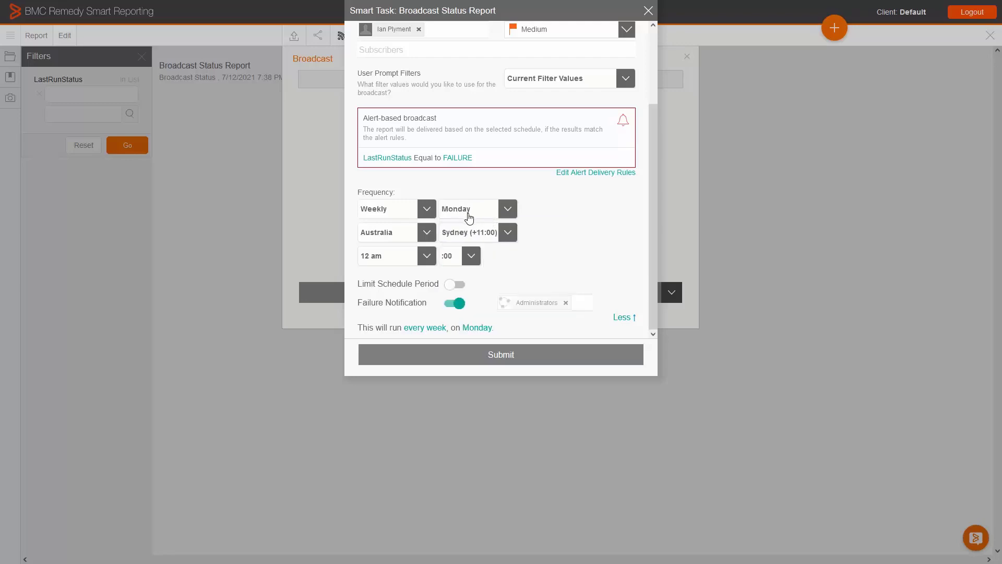
pyautogui.click(415, 256)
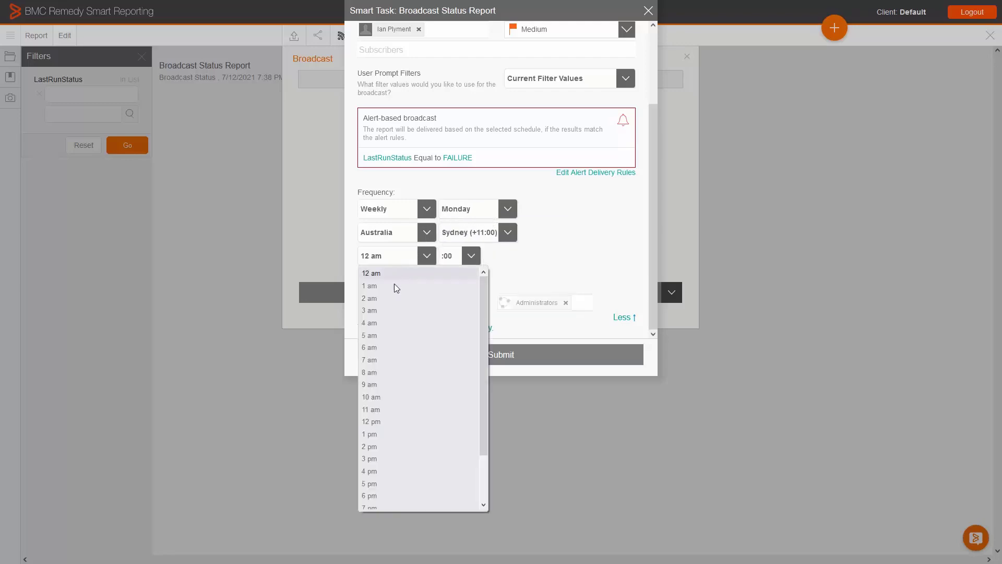
pyautogui.click(404, 347)
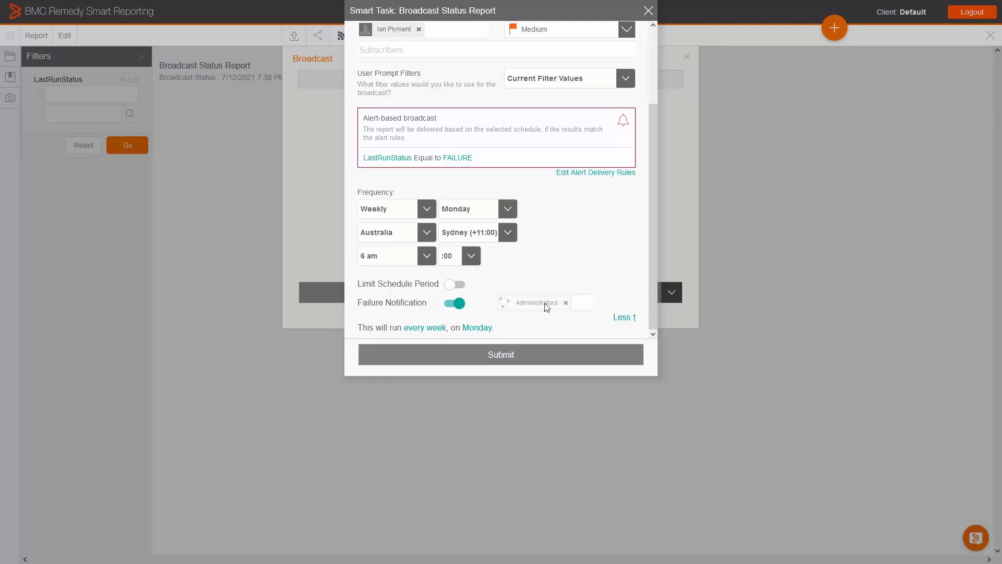
# Remove Administrators from the Smart Task's failure notification recipients and close the task without submitting it.
pyautogui.click(565, 304)
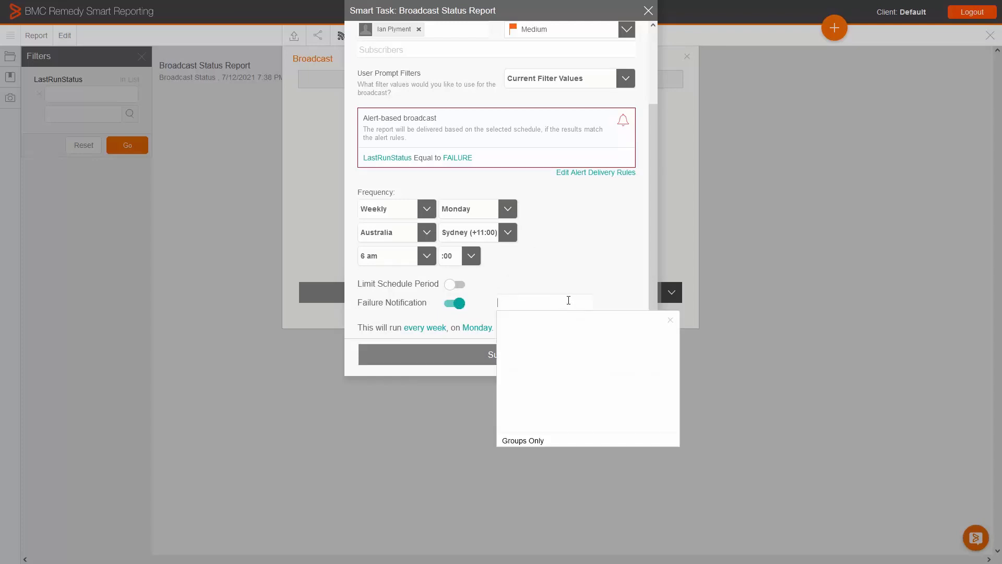
pyautogui.click(592, 277)
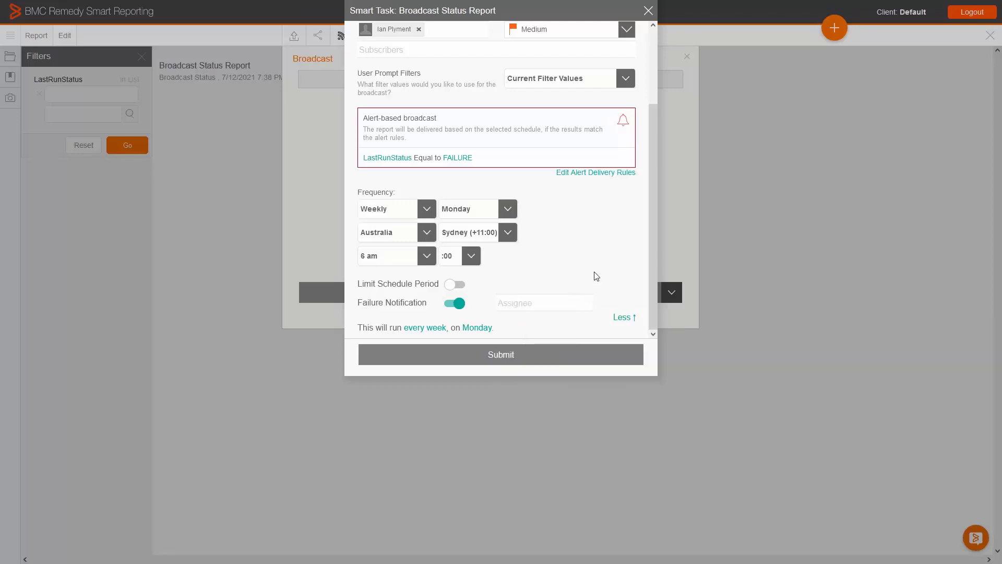
pyautogui.click(649, 12)
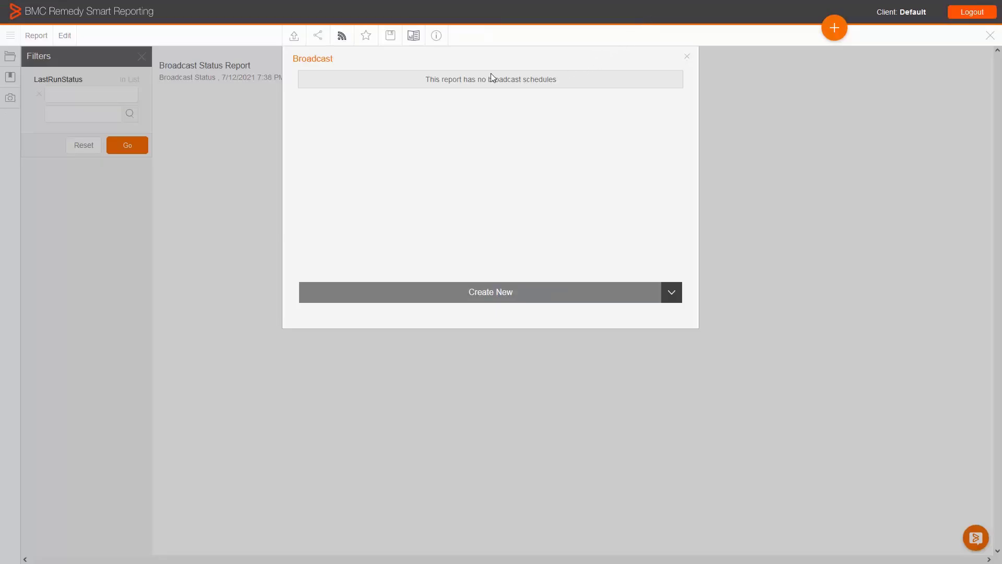
# Open a new FTP broadcast, review its server, schedule and failure notification settings with Alert and Continuous delivery, and close it without submitting.
pyautogui.click(670, 297)
pyautogui.click(617, 367)
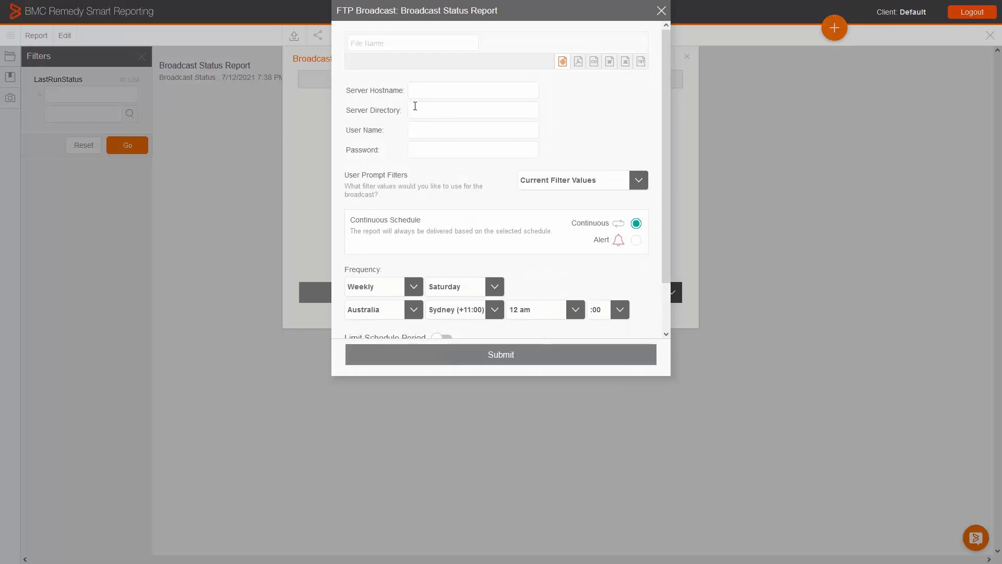
pyautogui.scroll(-1, 418, 125)
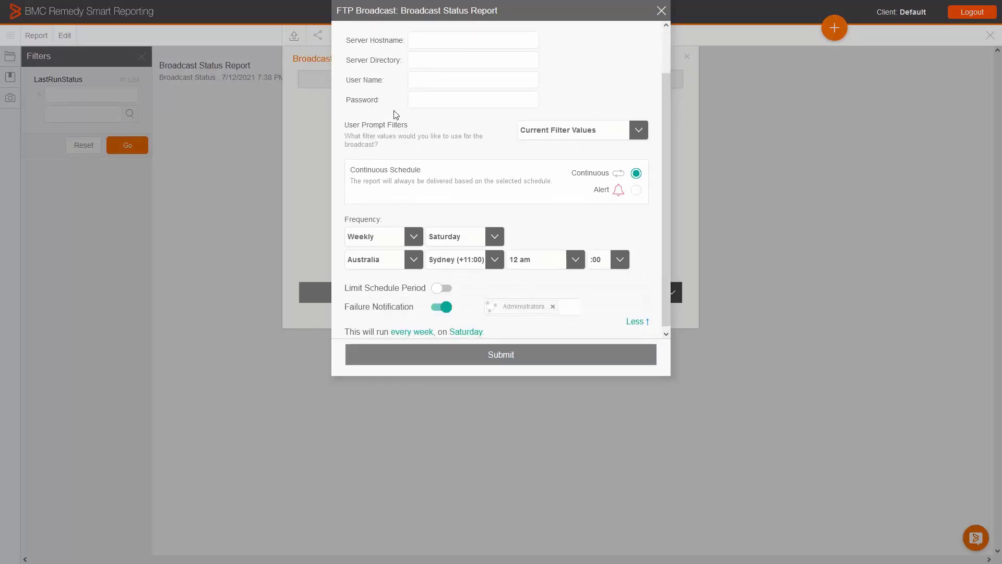
pyautogui.scroll(-1, 430, 118)
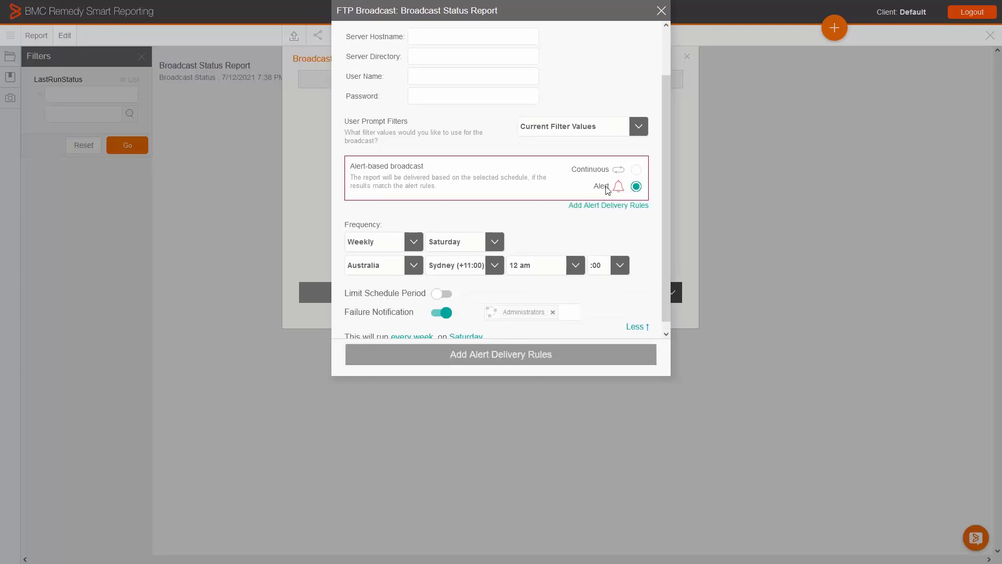
pyautogui.click(635, 170)
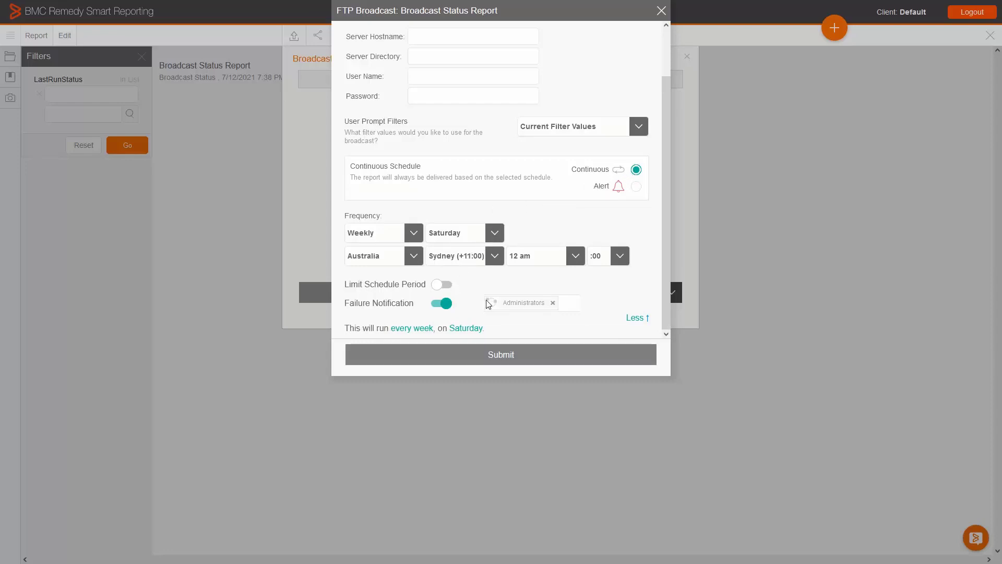
pyautogui.click(660, 10)
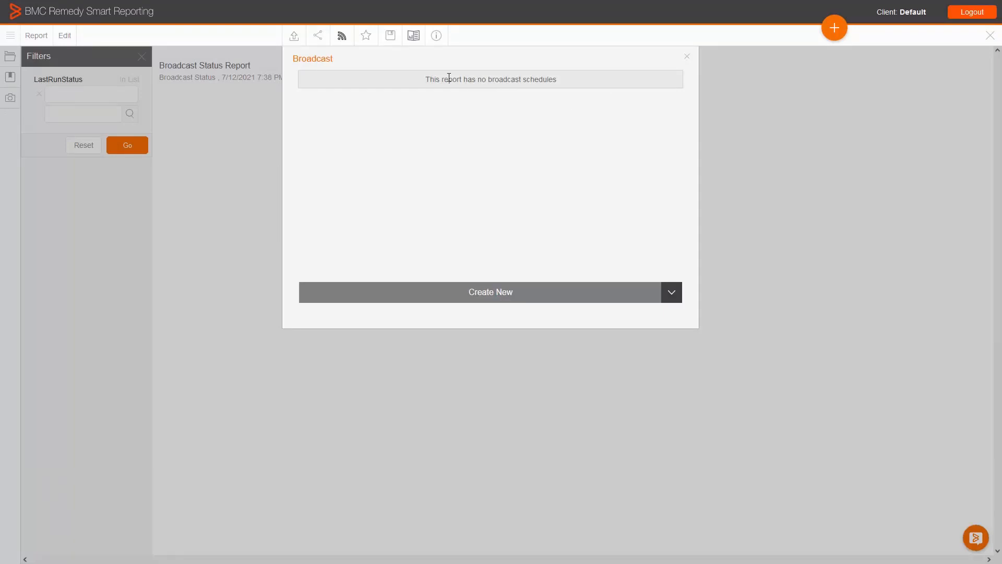
# Review the Email & Broadcast Security options in the report's share settings, choose Unsecure, and close sharing without submitting.
pyautogui.click(323, 41)
pyautogui.click(318, 36)
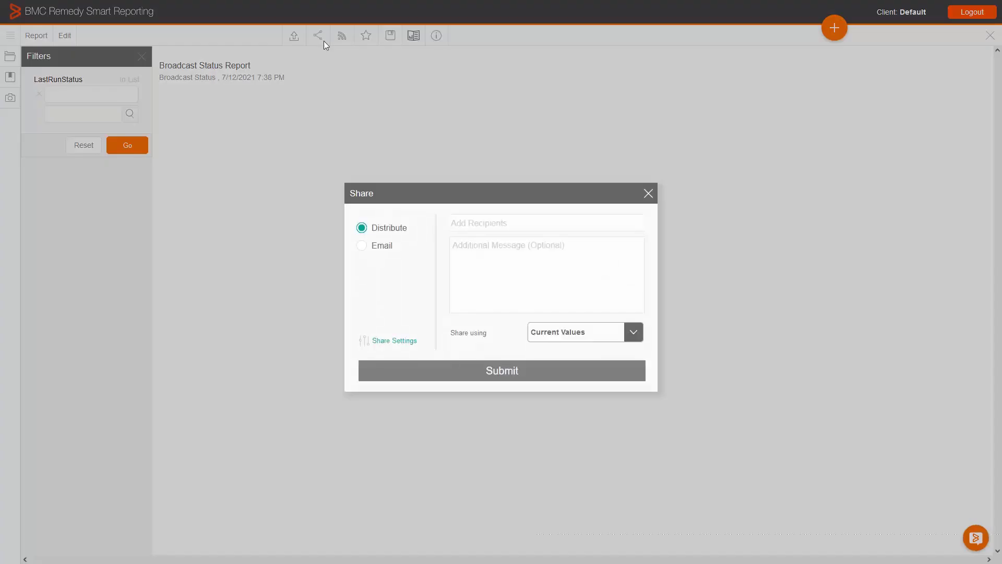
pyautogui.click(378, 341)
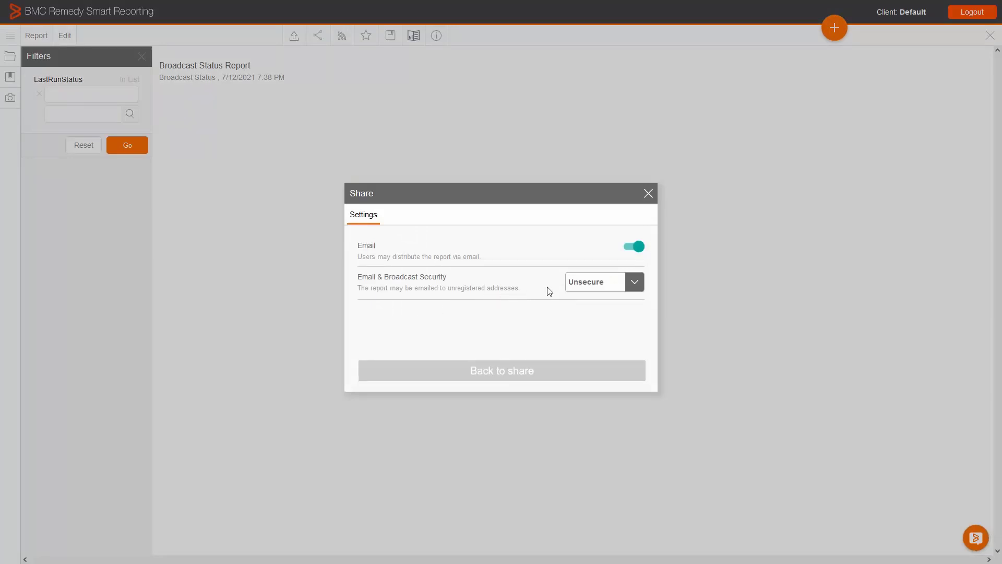
pyautogui.click(582, 286)
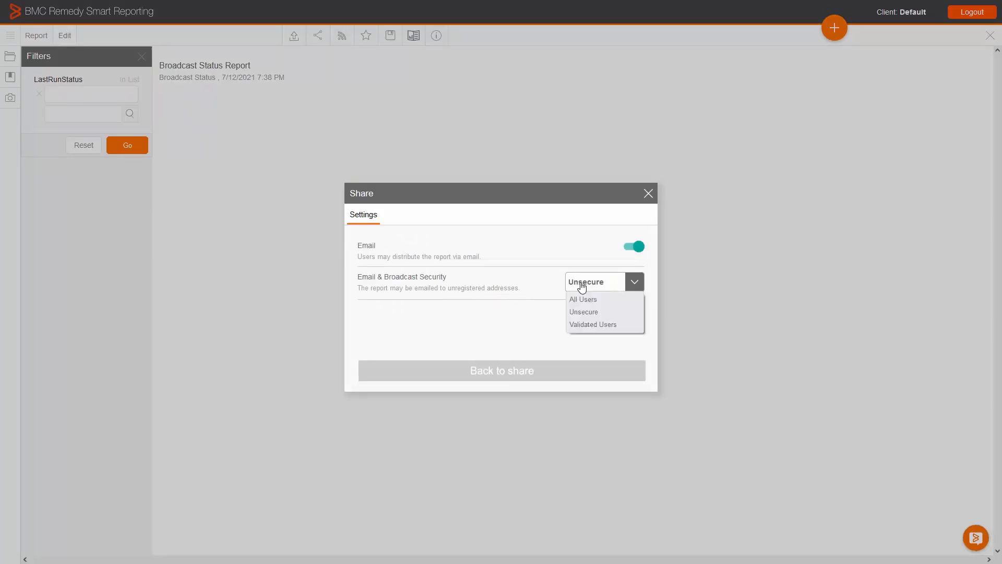
pyautogui.click(593, 314)
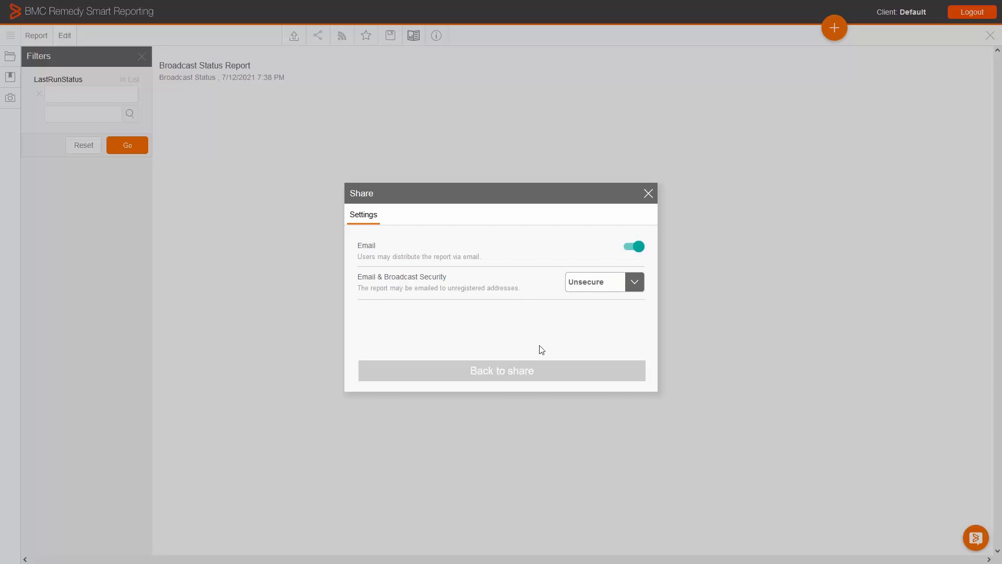
pyautogui.click(542, 370)
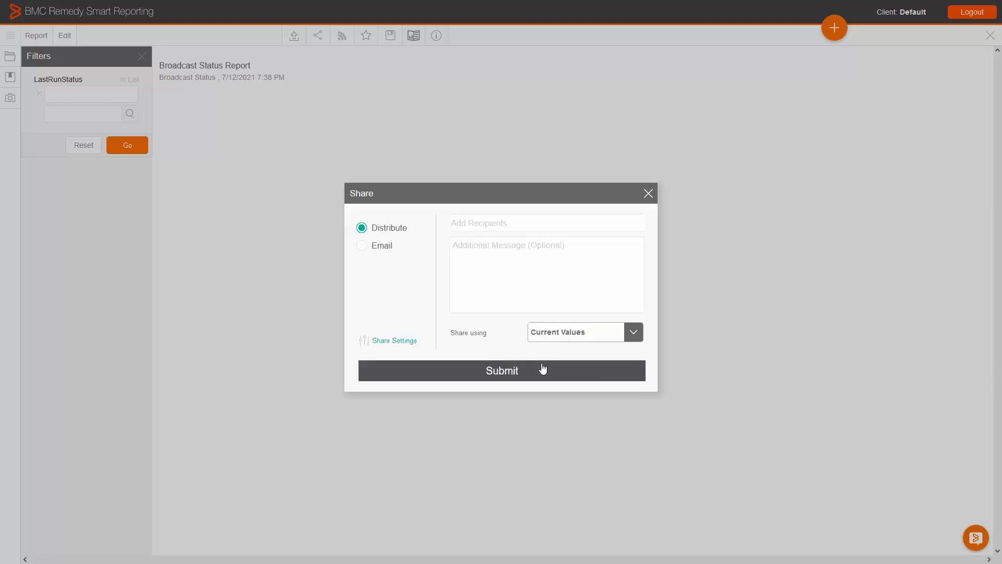
pyautogui.click(647, 194)
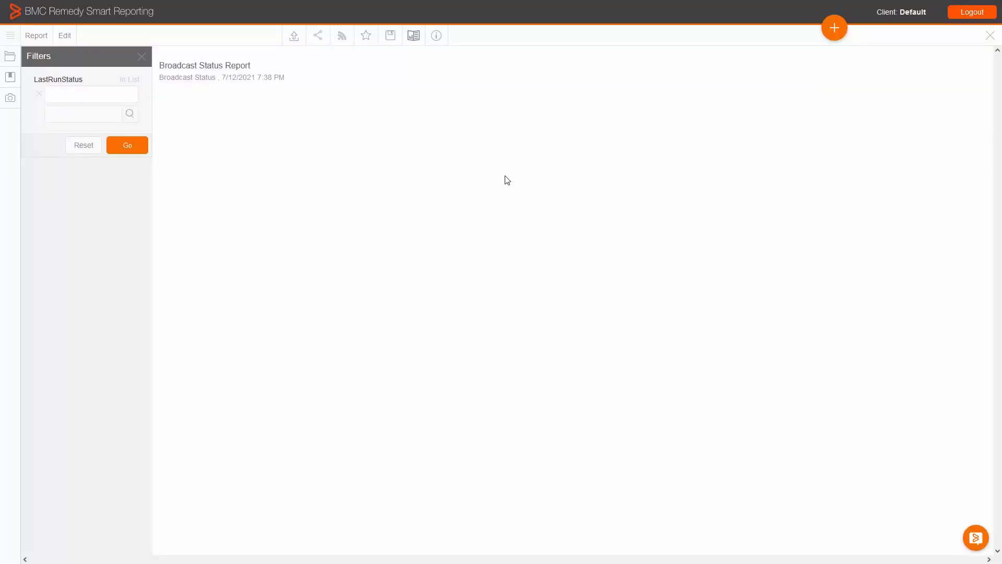
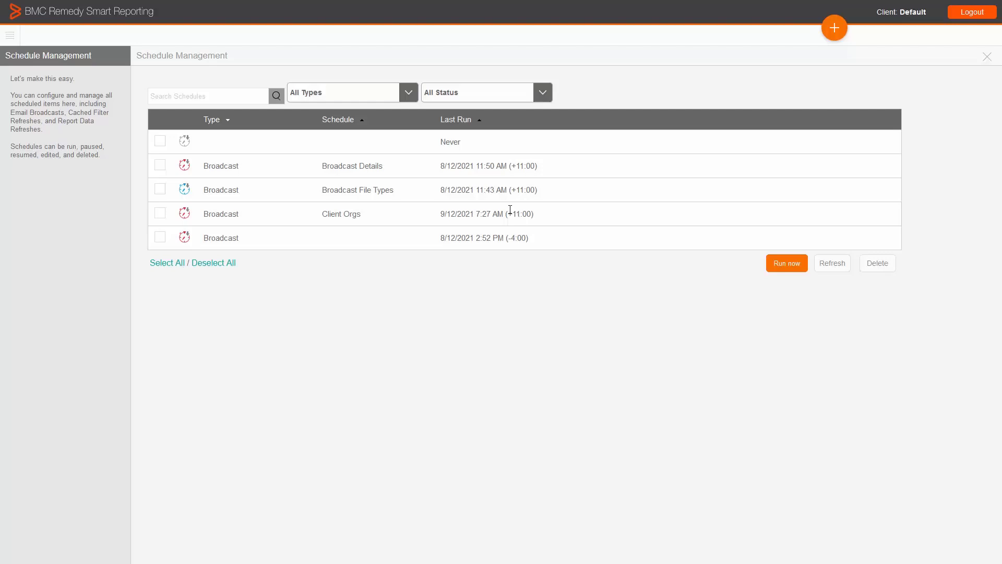
# Expand the Client Orgs and Dashboard Overview broadcast schedules and examine their owners, run status and error messages.
pyautogui.click(233, 214)
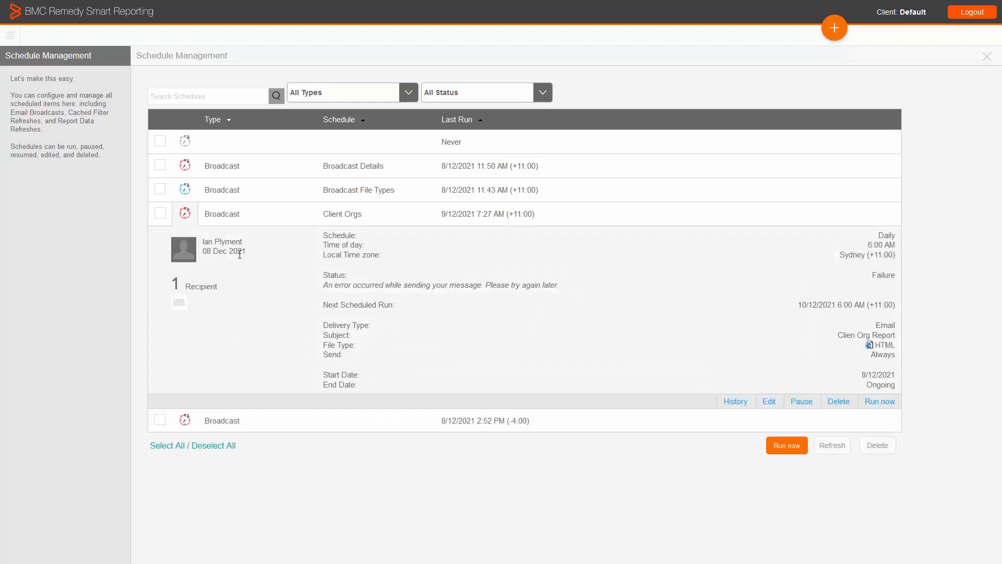
pyautogui.click(221, 420)
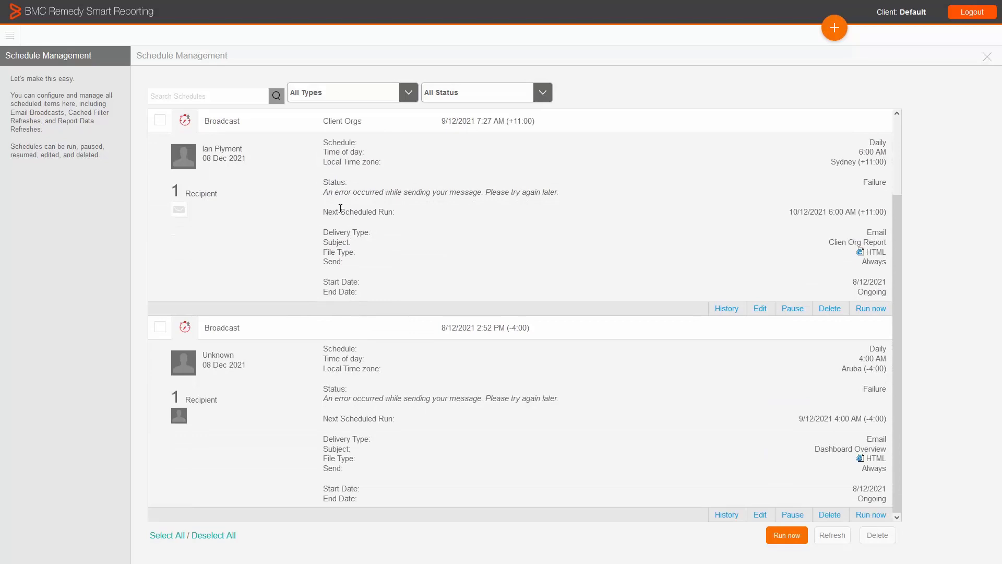
pyautogui.moveTo(324, 192); pyautogui.dragTo(458, 187)
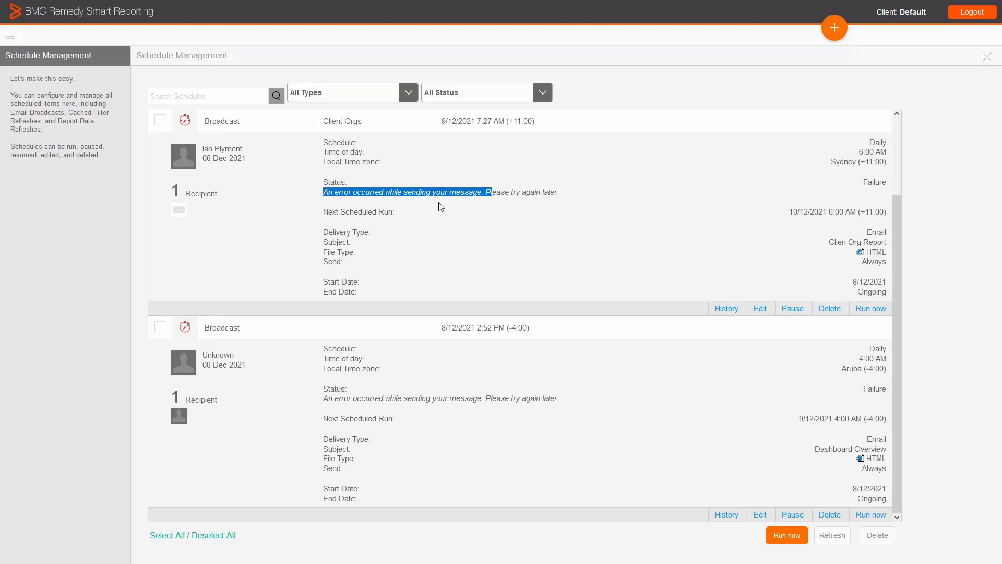
pyautogui.moveTo(244, 362); pyautogui.dragTo(202, 355)
pyautogui.click(244, 359)
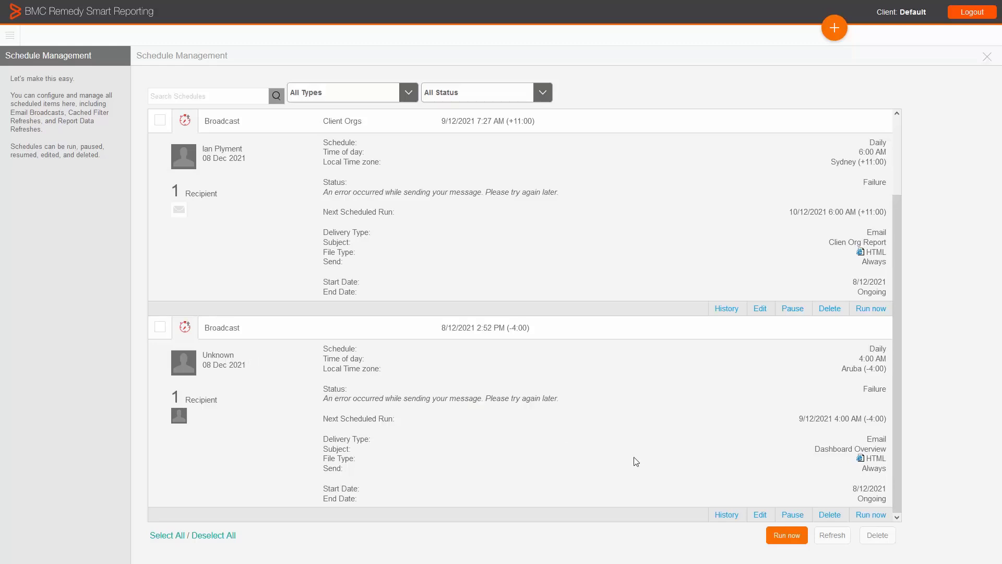
# Review the Dashboard Overview broadcast's history and the recipient list of its 2:52 PM run, and collapse its schedule details.
pyautogui.click(725, 514)
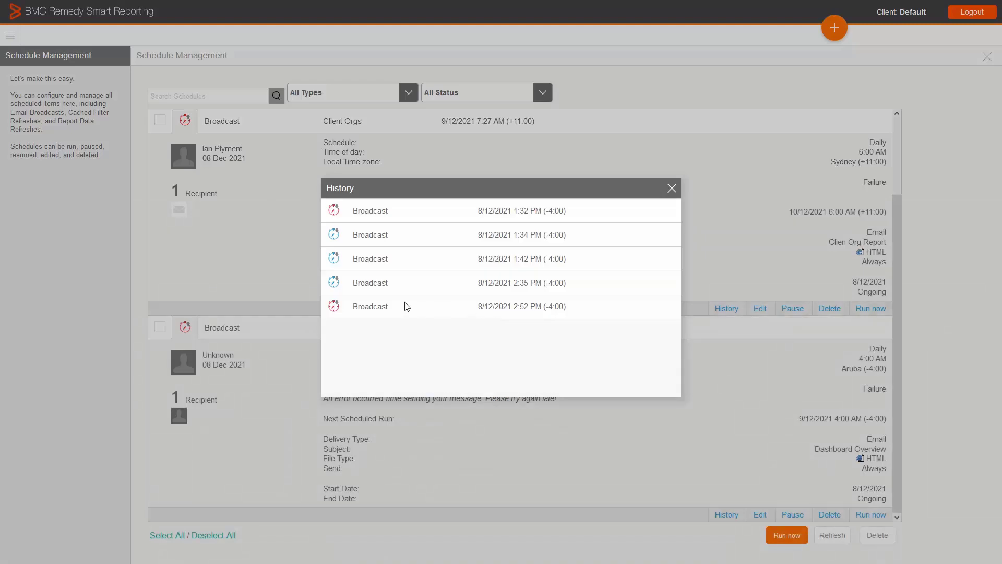
pyautogui.click(371, 310)
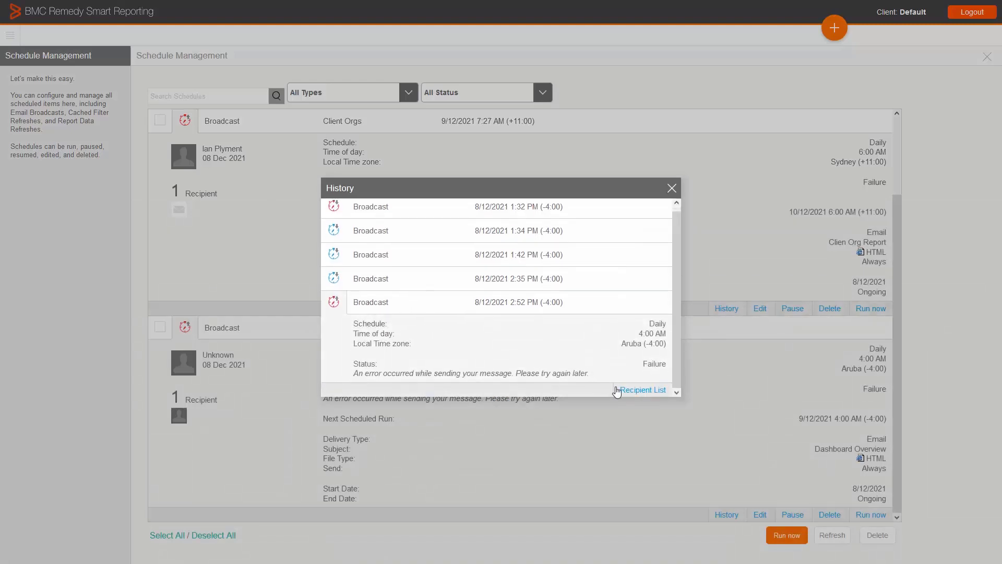
pyautogui.click(630, 391)
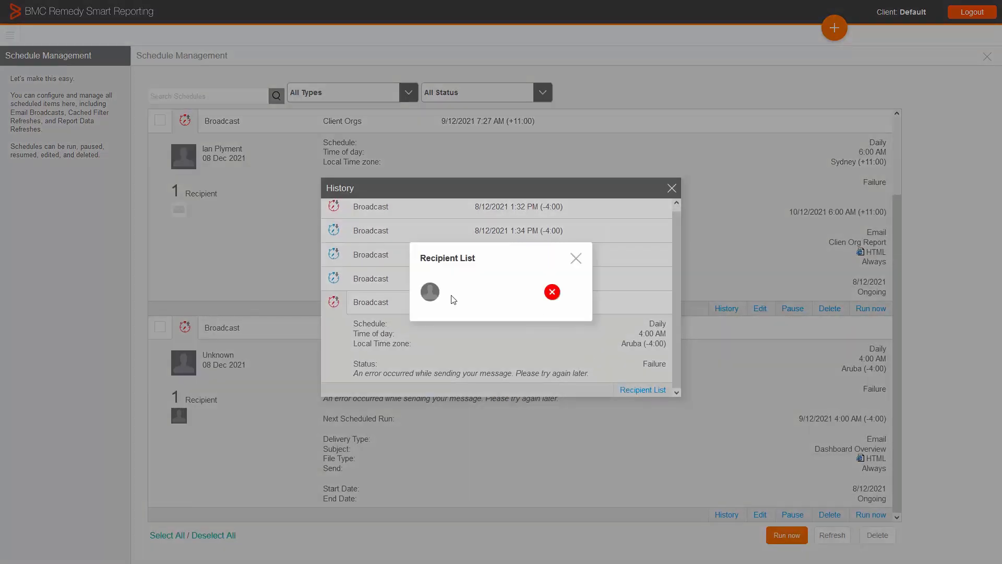
pyautogui.click(576, 258)
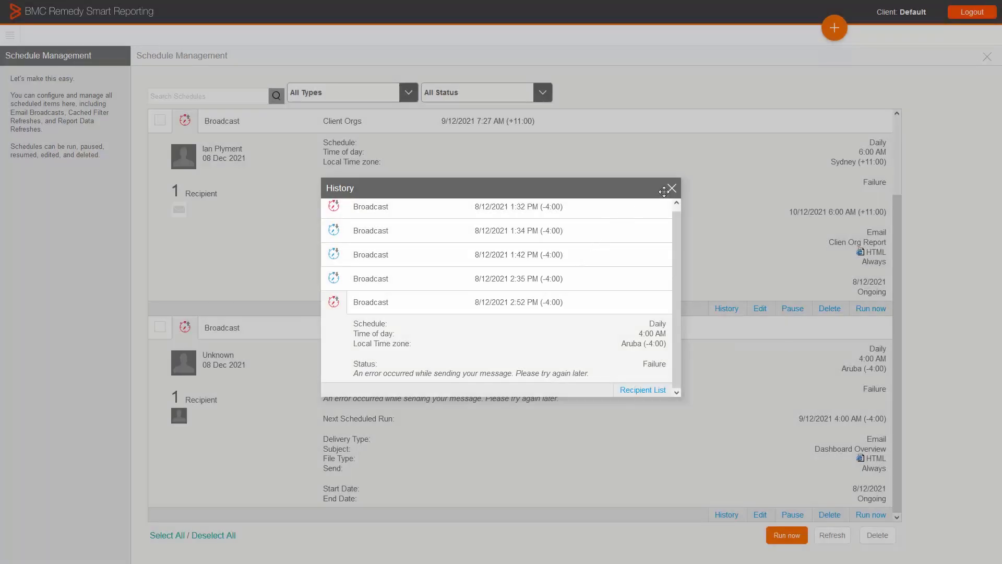
pyautogui.click(671, 189)
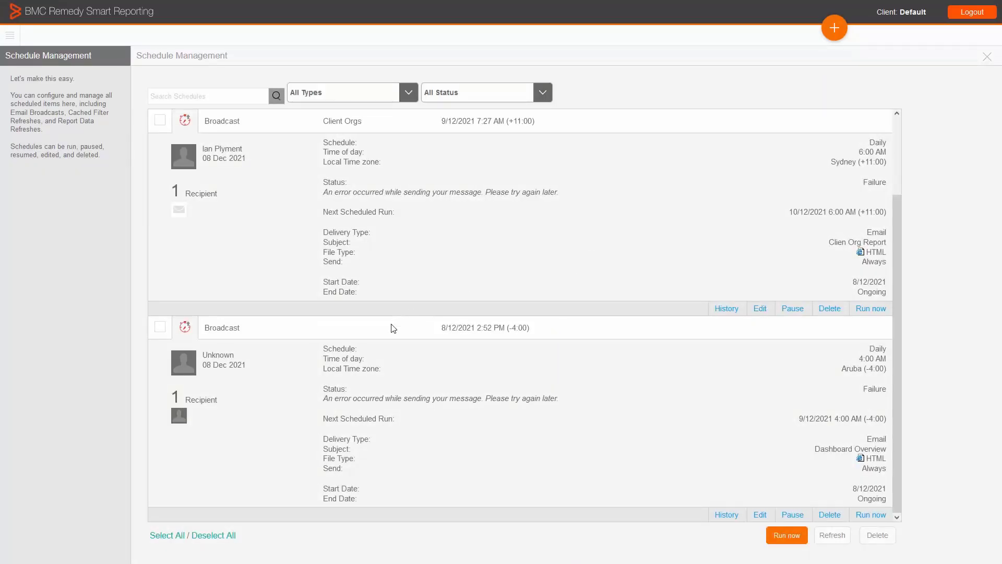
pyautogui.click(228, 327)
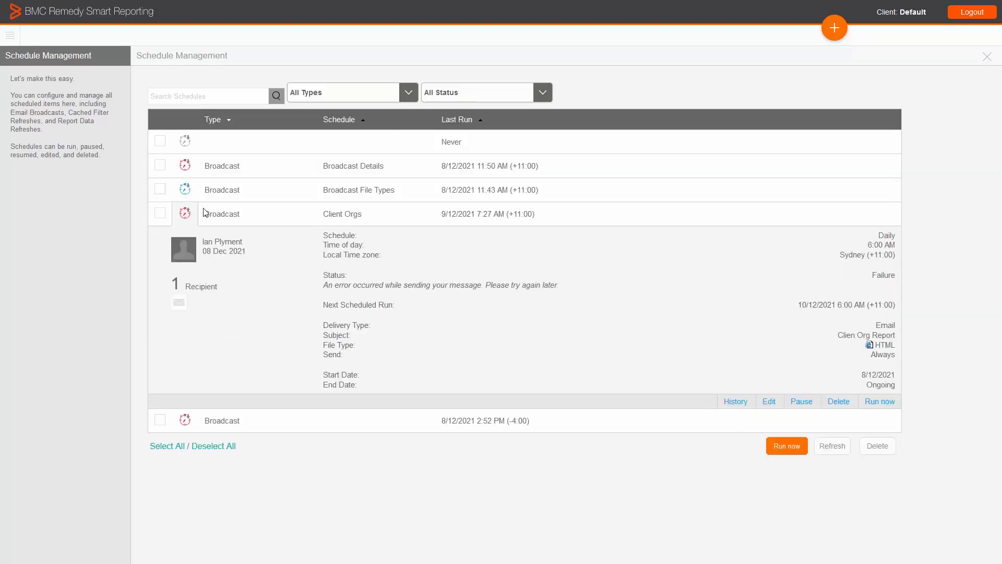
# Find the Broadcast Status Report in the browse list and run it with the LastRunStatus filter set to FAILURE.
pyautogui.click(10, 36)
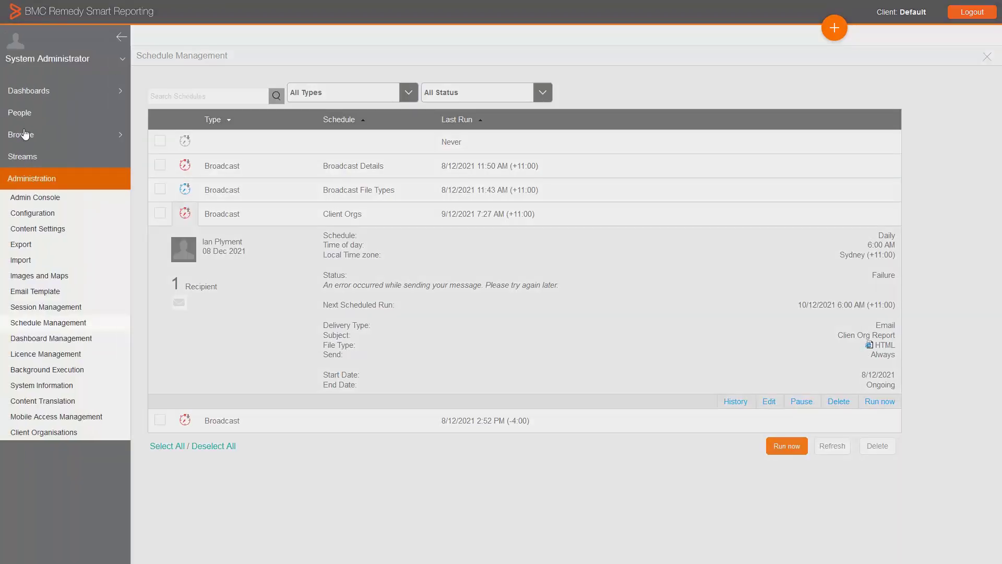
pyautogui.click(25, 138)
pyautogui.click(32, 187)
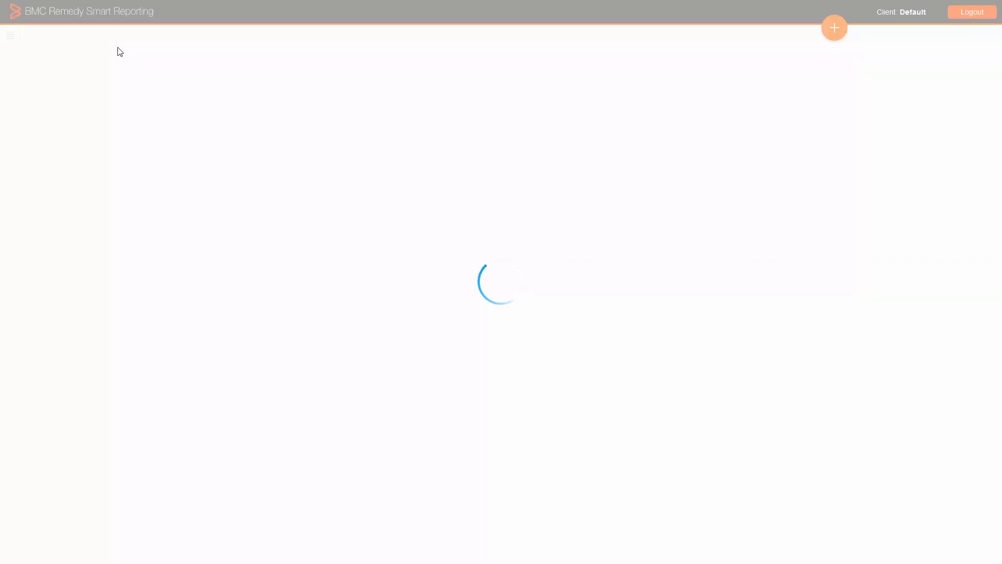
pyautogui.click(93, 34)
pyautogui.write('Broadcast status report')
pyautogui.press('Return')
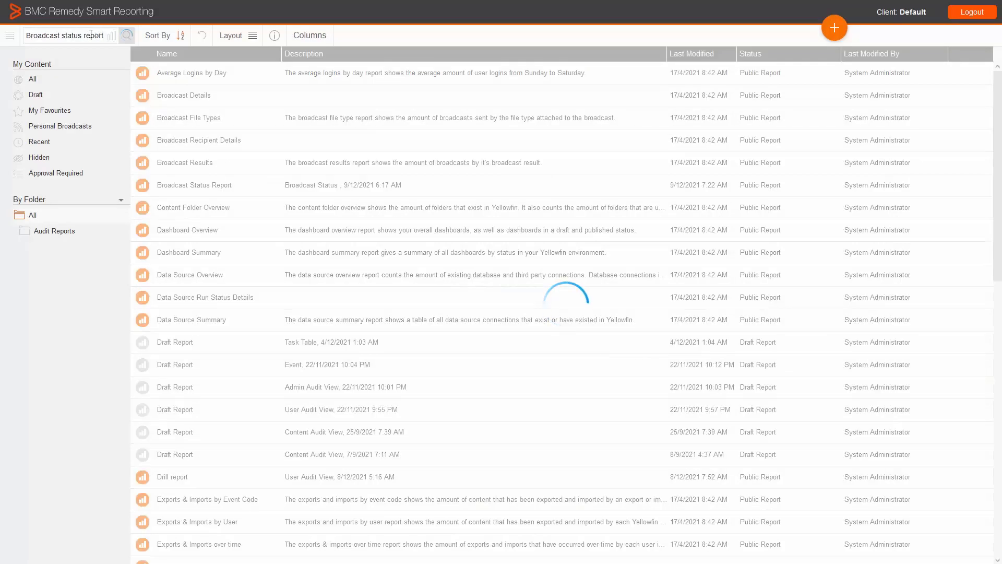
pyautogui.click(176, 76)
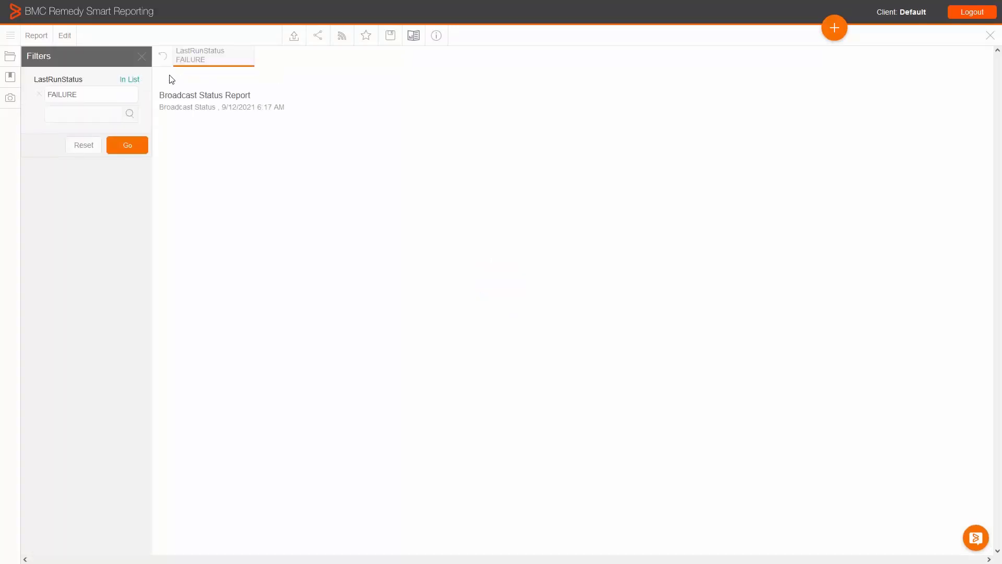
pyautogui.click(126, 153)
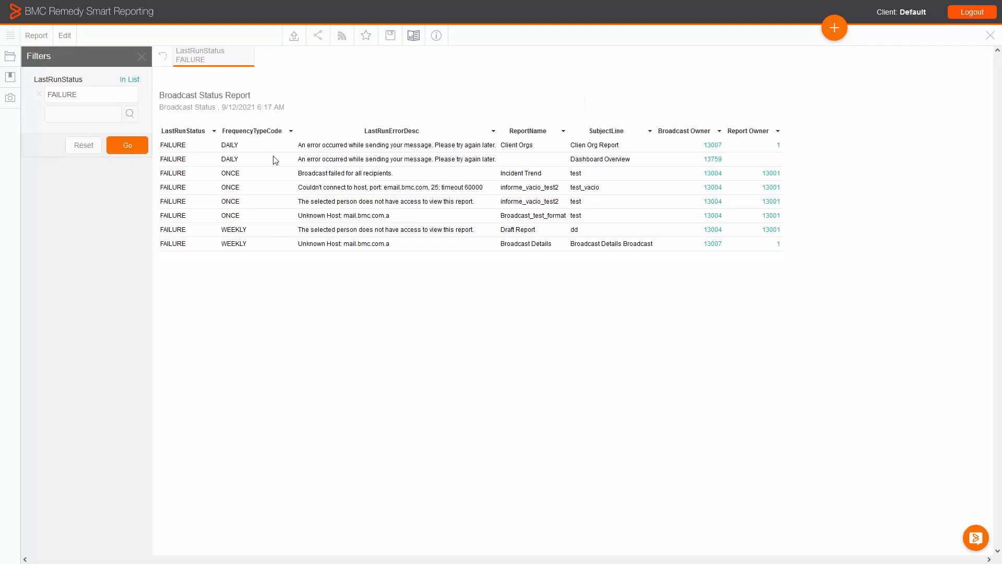
# Drill through the broadcast owners of the Client Orgs and Dashboard Overview failures to check their user details, closing each result.
pyautogui.moveTo(570, 146); pyautogui.dragTo(633, 160)
pyautogui.click(637, 160)
pyautogui.moveTo(221, 145); pyautogui.dragTo(681, 144)
pyautogui.click(681, 144)
pyautogui.click(712, 148)
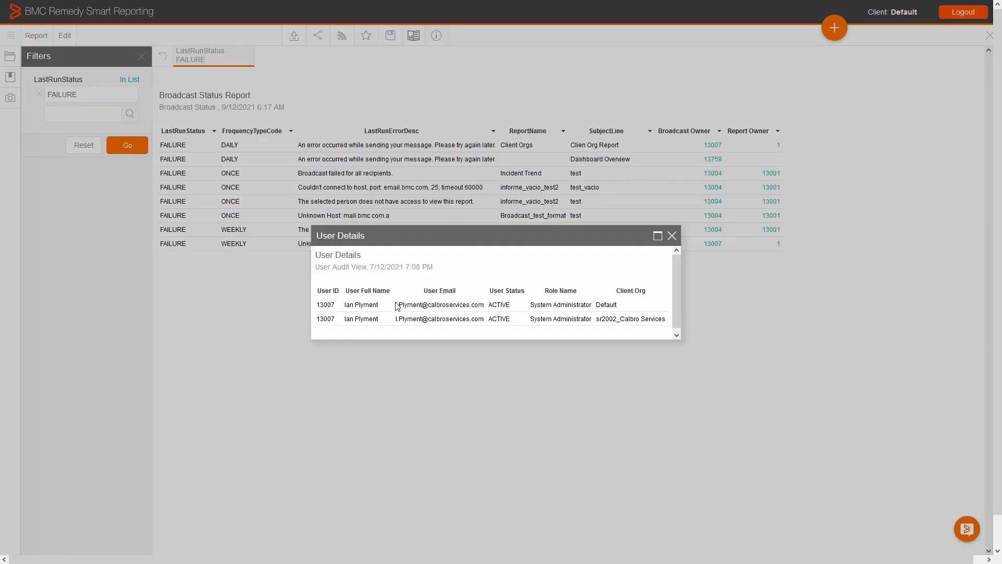
pyautogui.moveTo(397, 304); pyautogui.dragTo(462, 305)
pyautogui.click(672, 237)
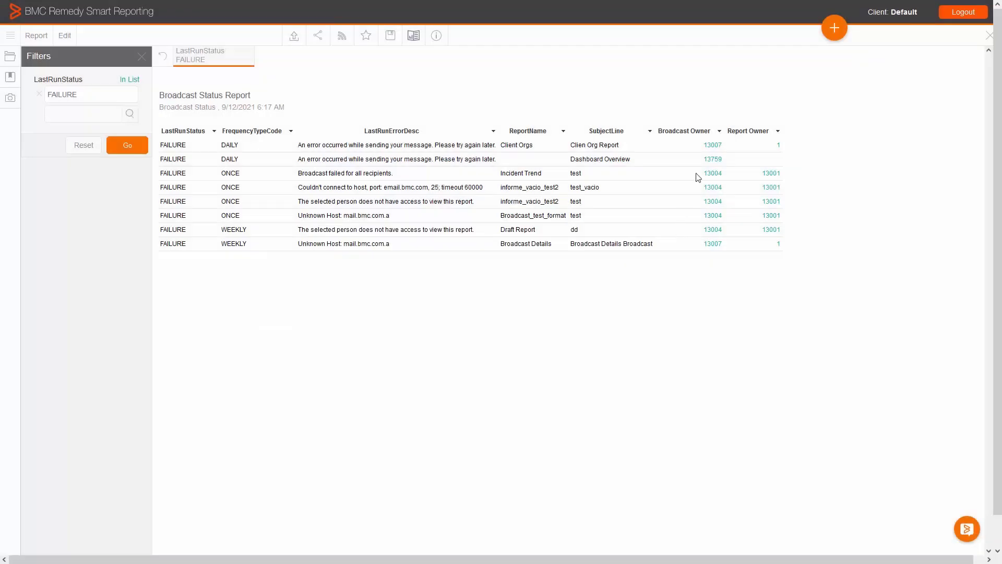
pyautogui.click(713, 160)
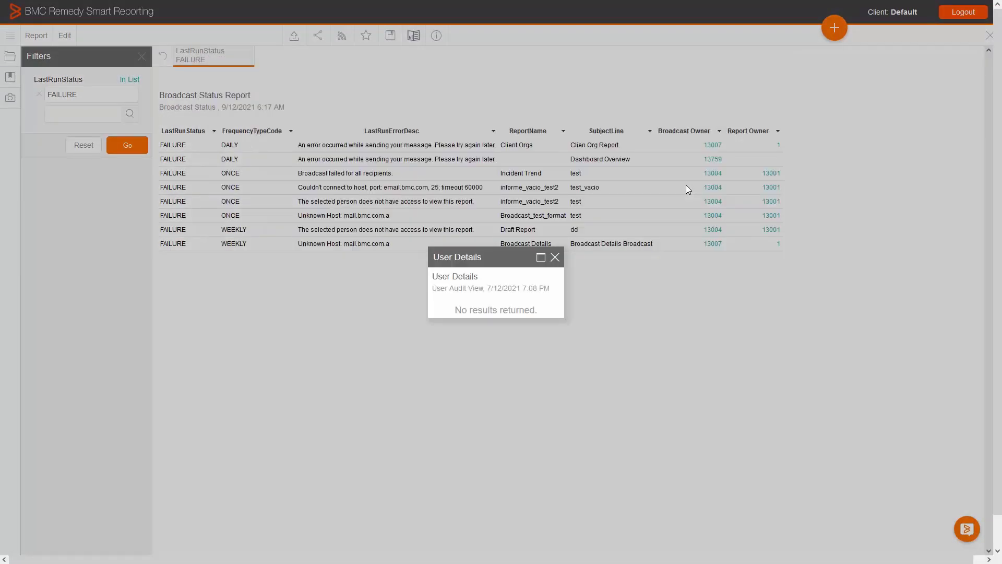
pyautogui.click(555, 258)
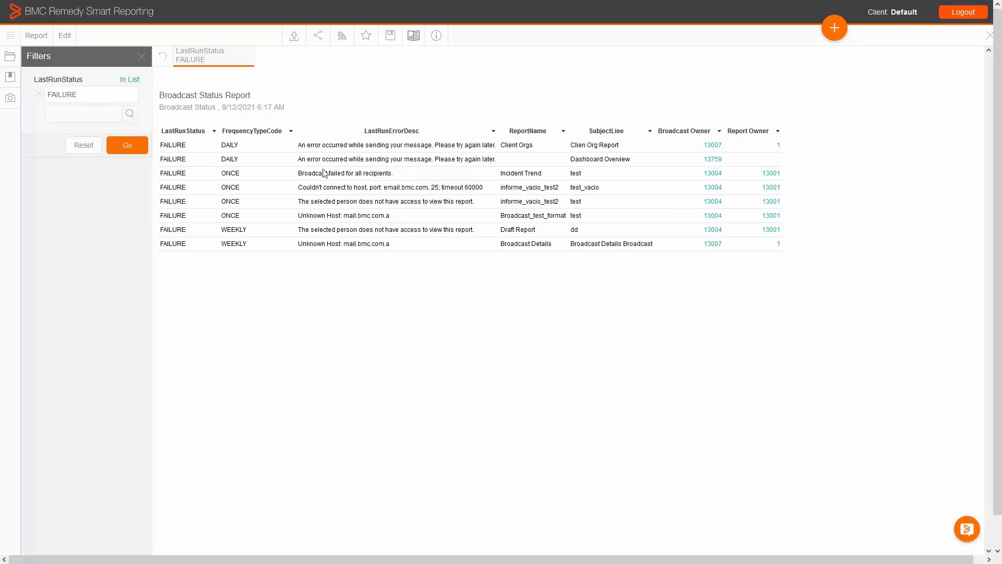
# Open the system configuration's email section and expand its General Settings to reach the broadcast options.
pyautogui.click(11, 36)
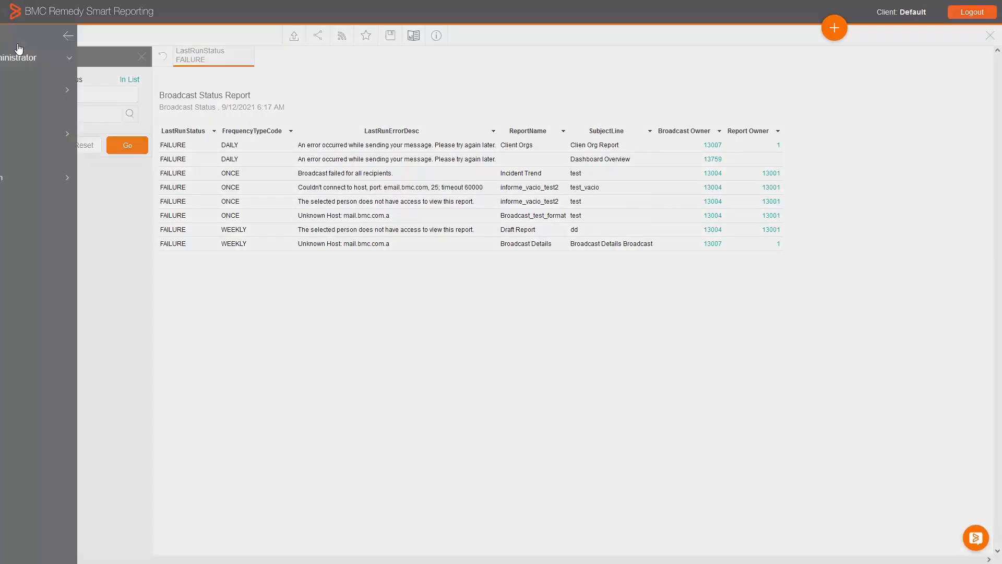
pyautogui.click(42, 179)
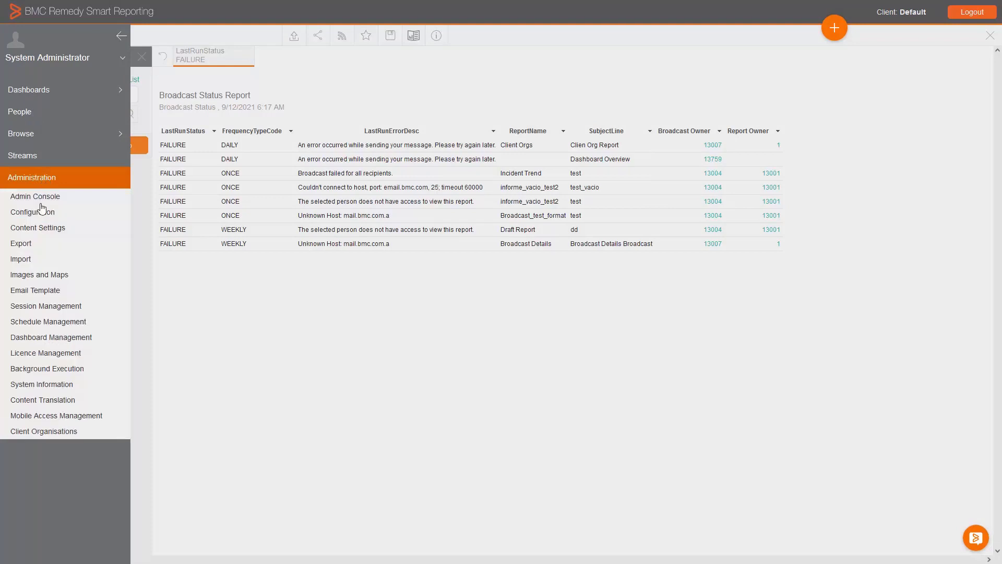
pyautogui.click(42, 212)
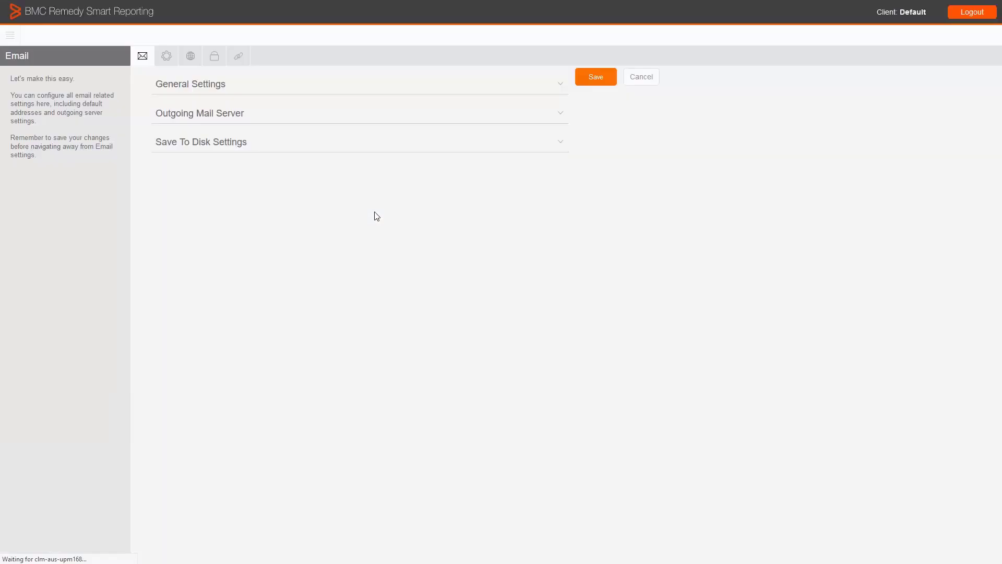
pyautogui.click(187, 86)
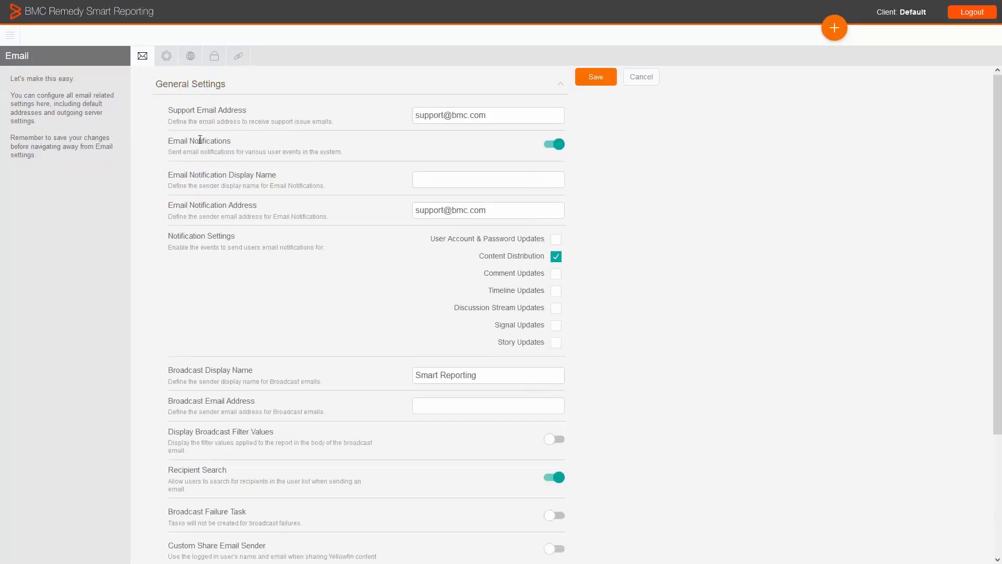
pyautogui.scroll(-3, 224, 188)
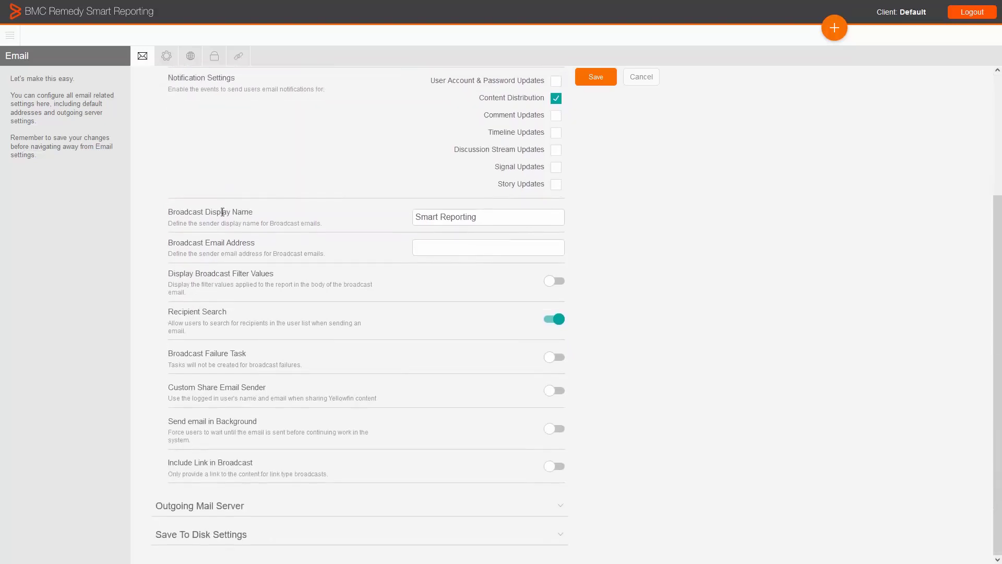
# Enter a no-reply sender address as the Broadcast Email Address in the general email settings.
pyautogui.moveTo(169, 243); pyautogui.dragTo(303, 245)
pyautogui.click(442, 250)
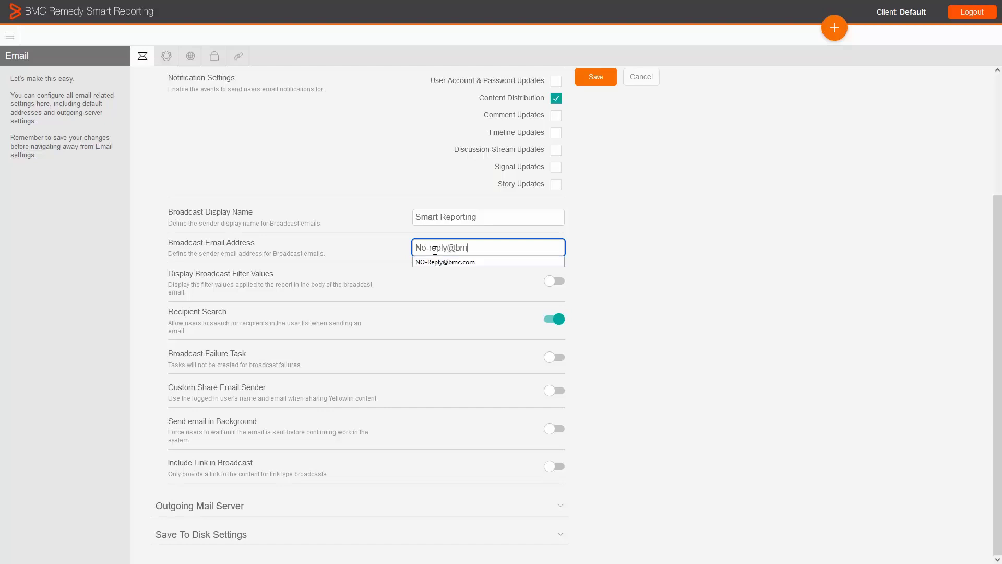
pyautogui.click(579, 246)
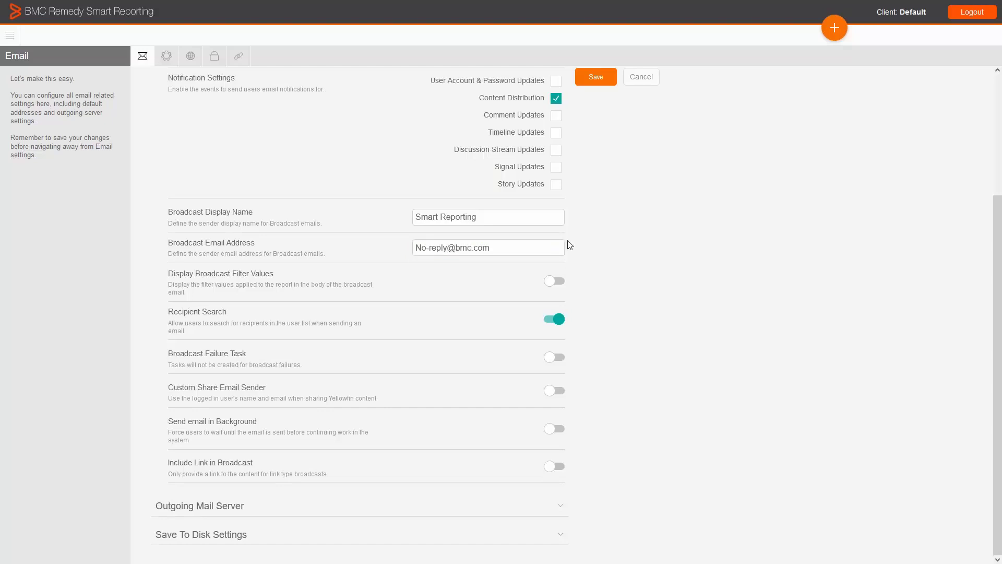